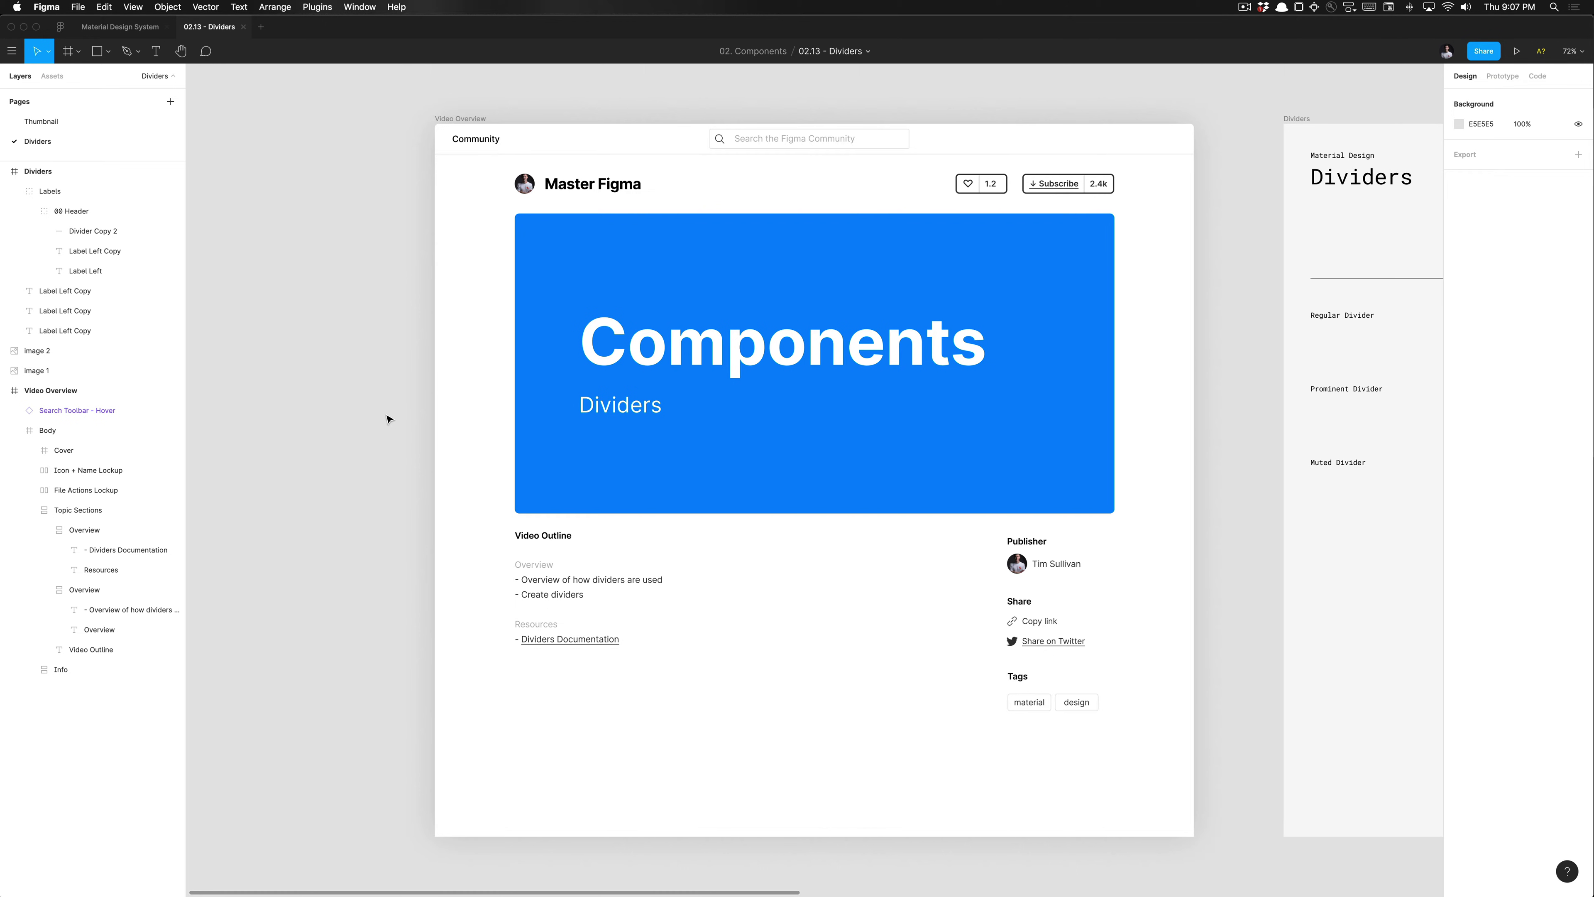
Switch to the Chrome Dividers page, reset the zoom, and scroll to the Usage section.
{"action": "key", "text": "super+shift+2"}
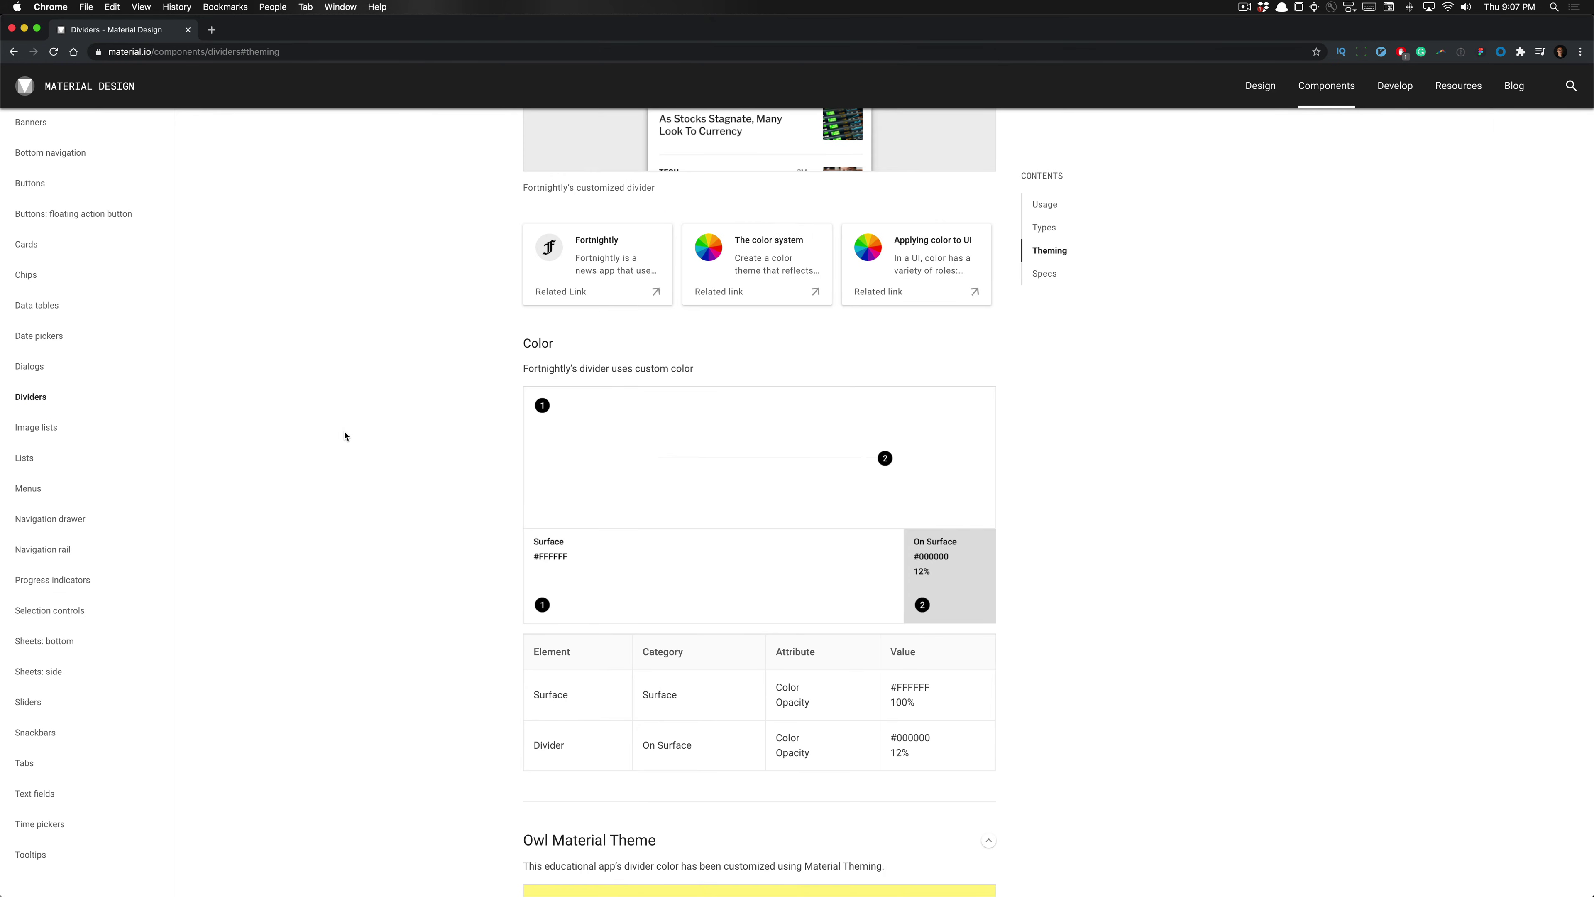
{"action": "scroll", "coordinate": [435, 409], "scroll_direction": "up", "scroll_amount": 20}
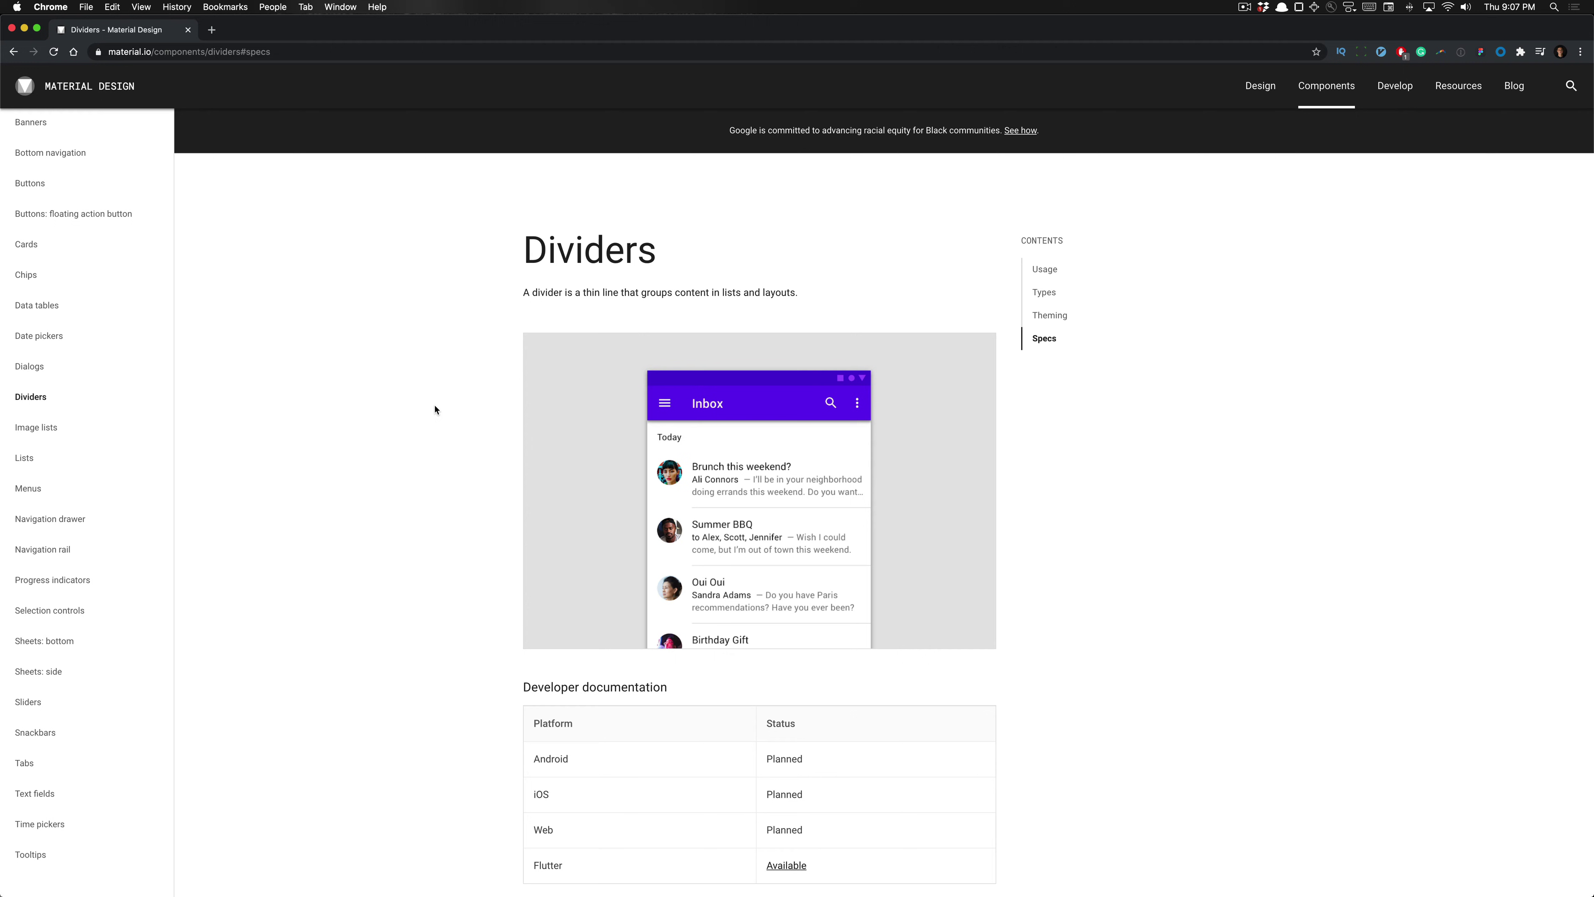
{"action": "scroll", "coordinate": [764, 560], "scroll_direction": "up", "scroll_amount": 5}
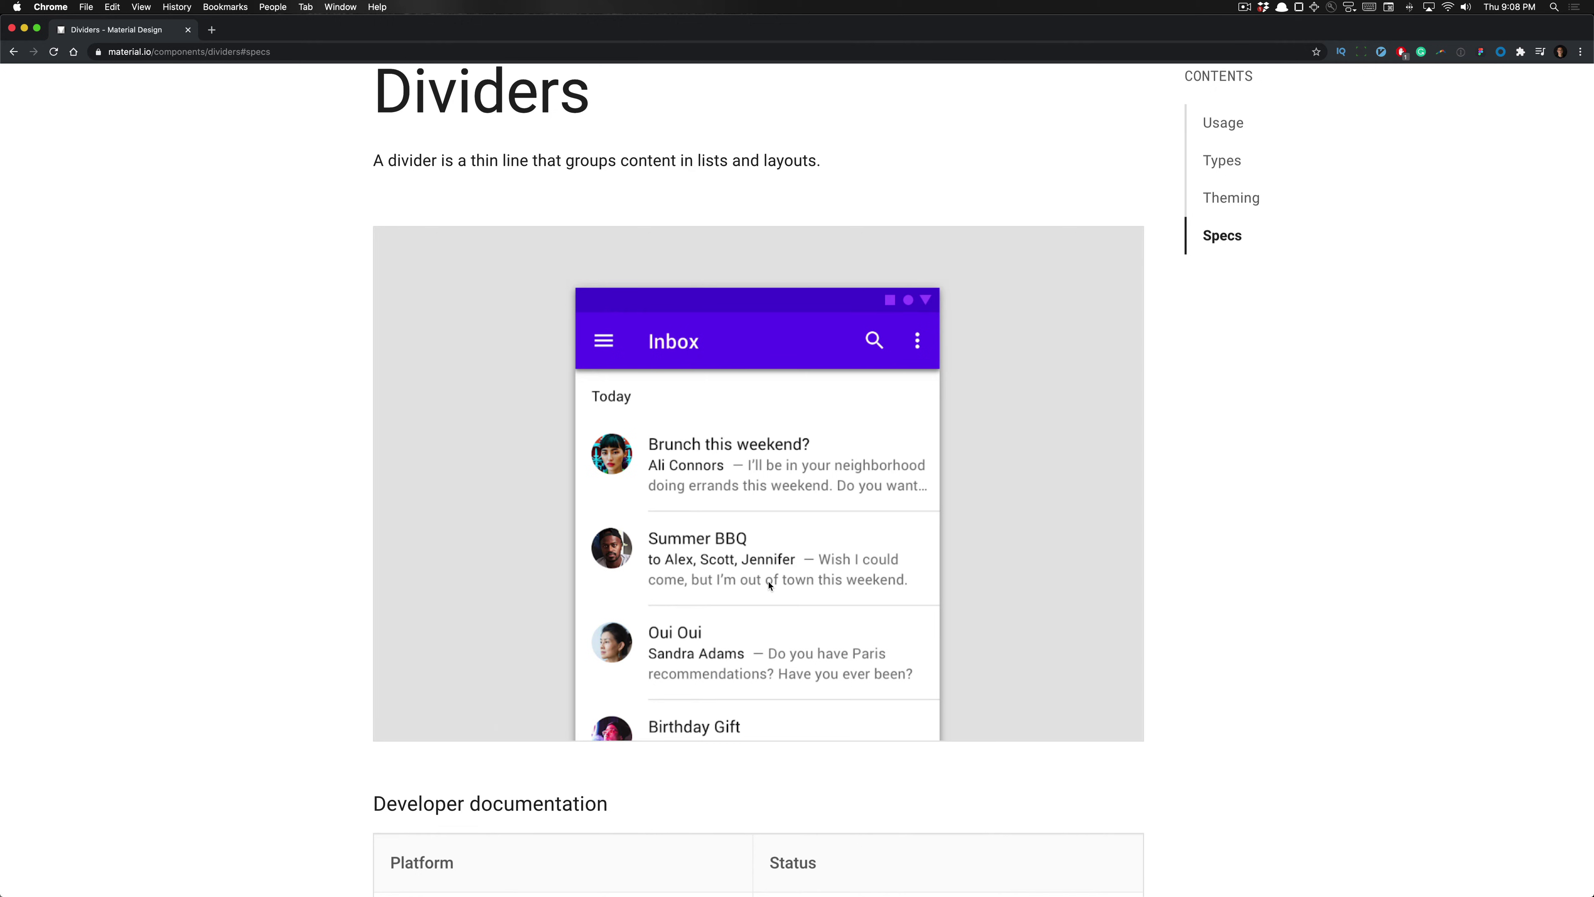
{"action": "scroll", "coordinate": [903, 543], "scroll_direction": "down", "scroll_amount": 2}
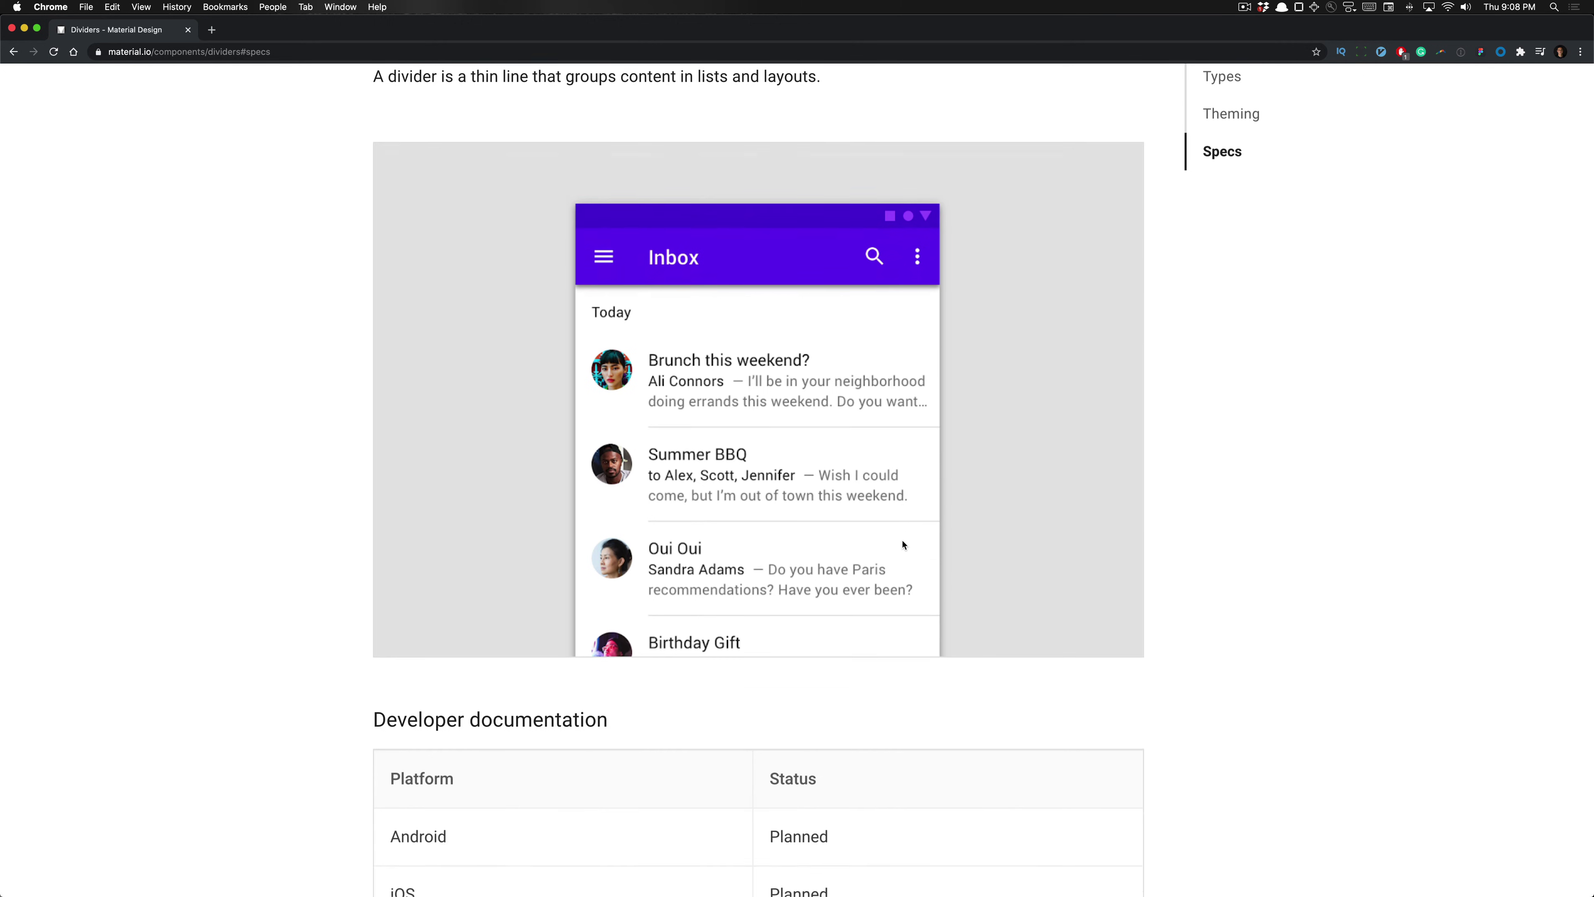
{"action": "key", "text": "super+minus"}
{"action": "scroll", "coordinate": [903, 544], "scroll_direction": "down", "scroll_amount": 10}
Review the Subtle, Secondary and Infrequent divider principles and their example layouts.
{"action": "scroll", "coordinate": [903, 544], "scroll_direction": "down", "scroll_amount": 5}
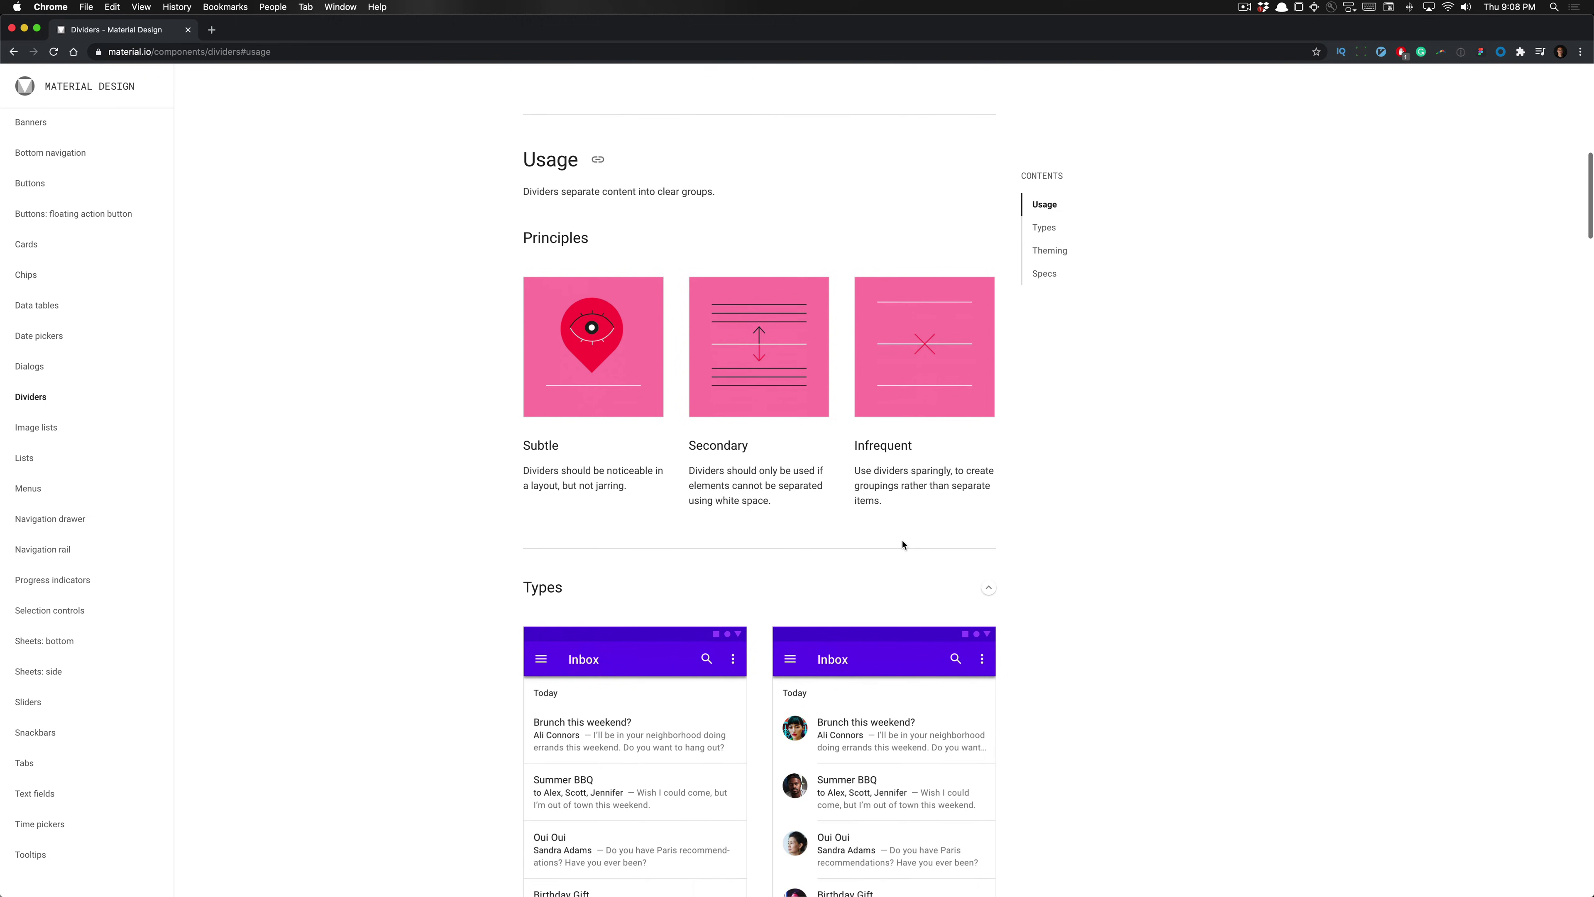
{"action": "scroll", "coordinate": [903, 543], "scroll_direction": "up", "scroll_amount": 1}
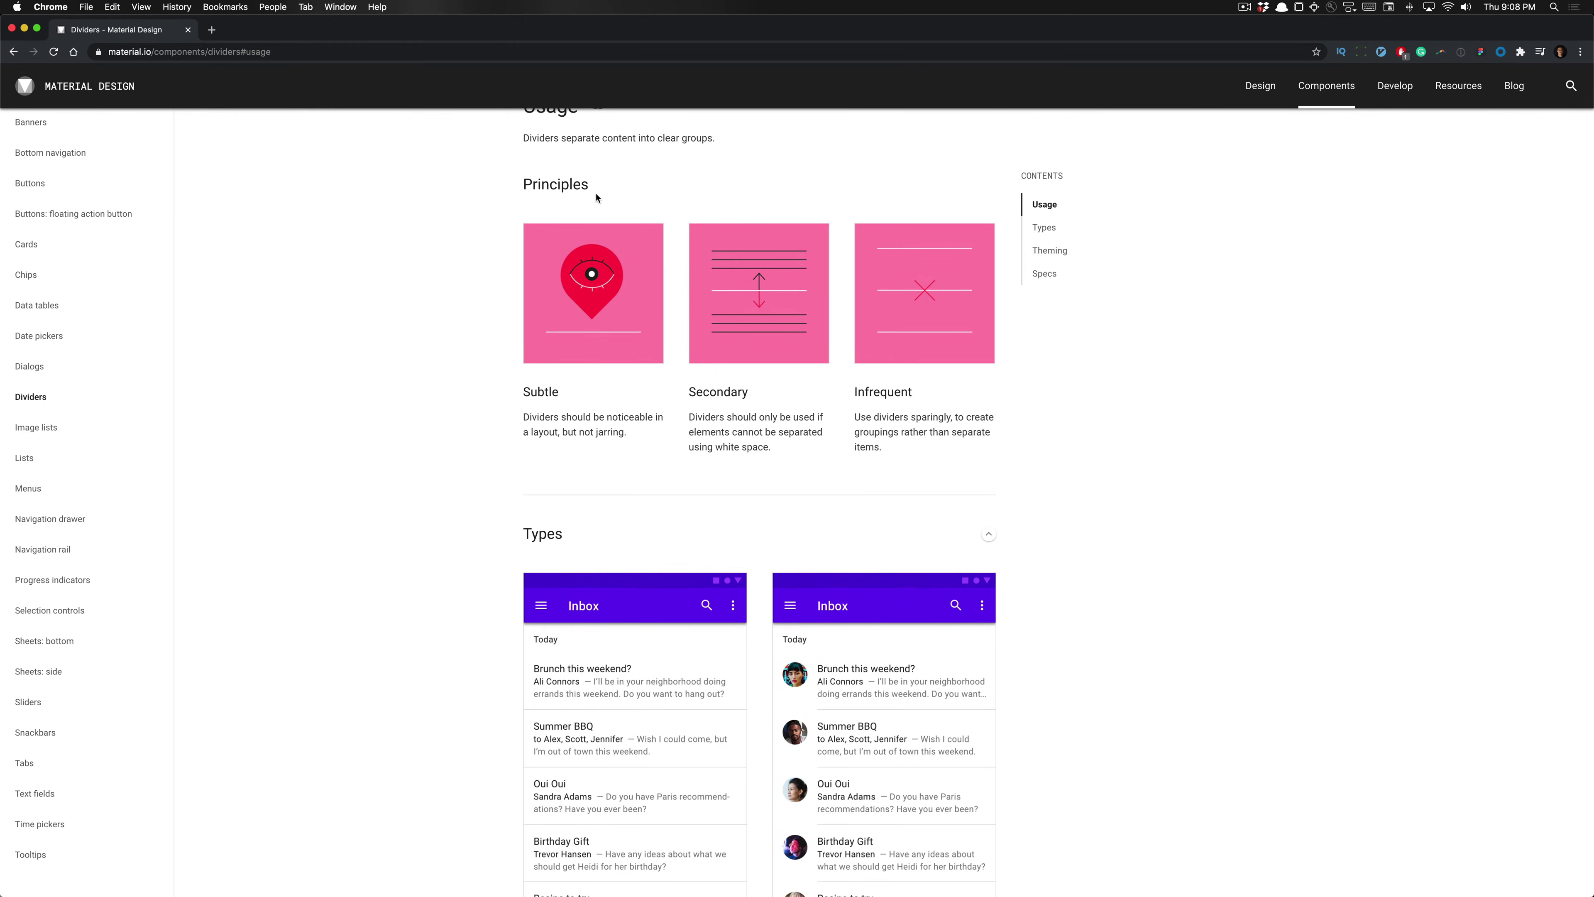
{"action": "scroll", "coordinate": [595, 198], "scroll_direction": "up", "scroll_amount": 1}
{"action": "scroll", "coordinate": [580, 170], "scroll_direction": "down", "scroll_amount": 1}
{"action": "scroll", "coordinate": [577, 173], "scroll_direction": "down", "scroll_amount": 9}
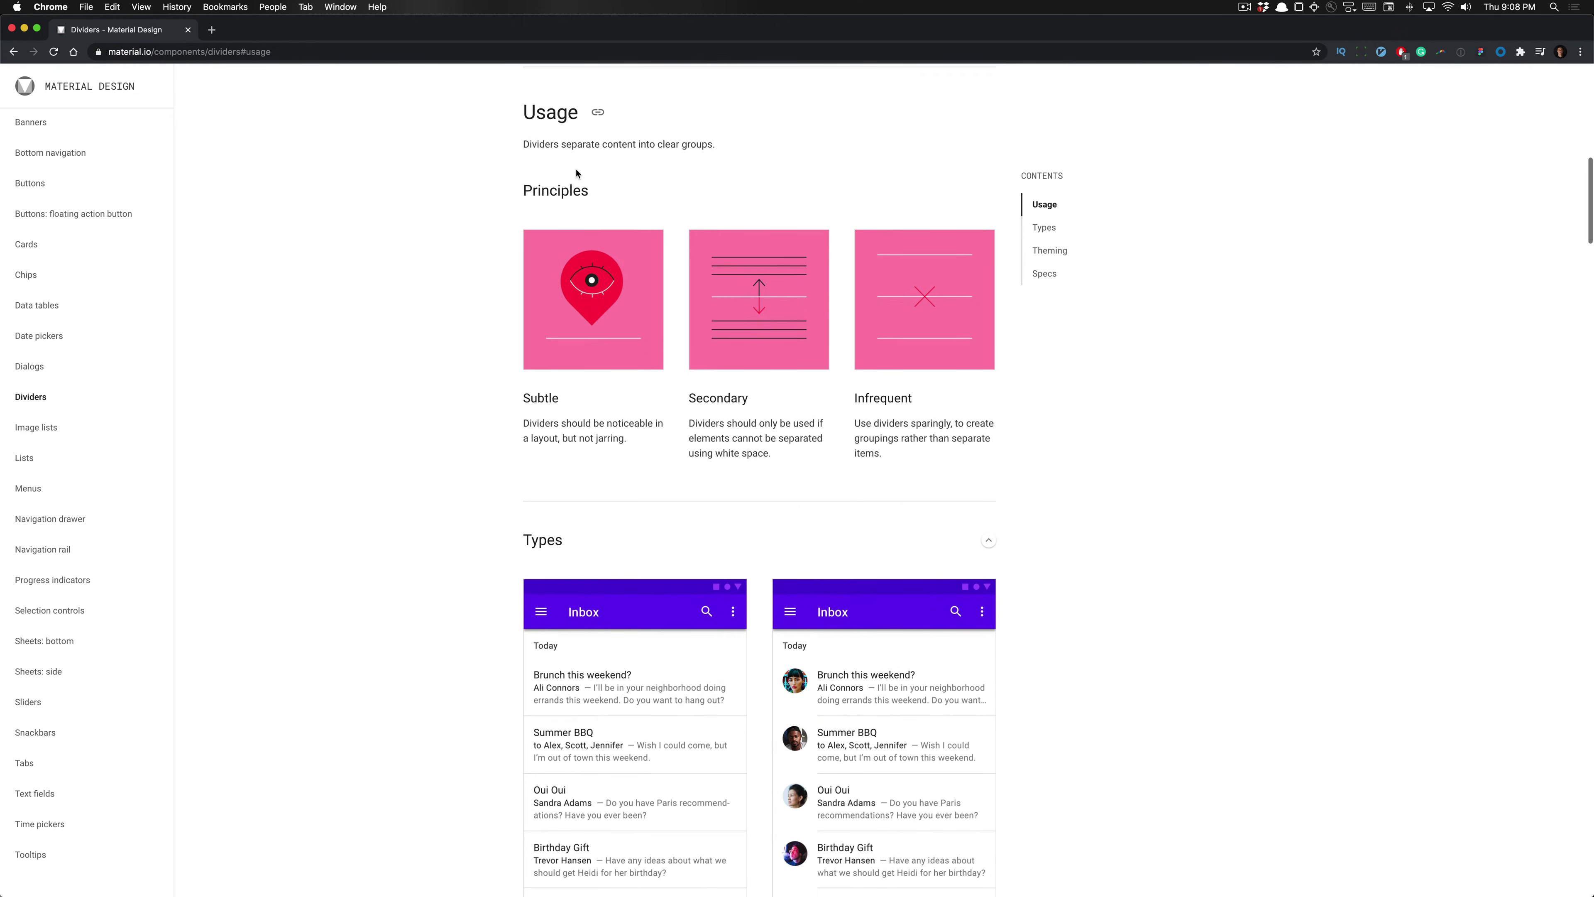
{"action": "scroll", "coordinate": [439, 417], "scroll_direction": "down", "scroll_amount": 5}
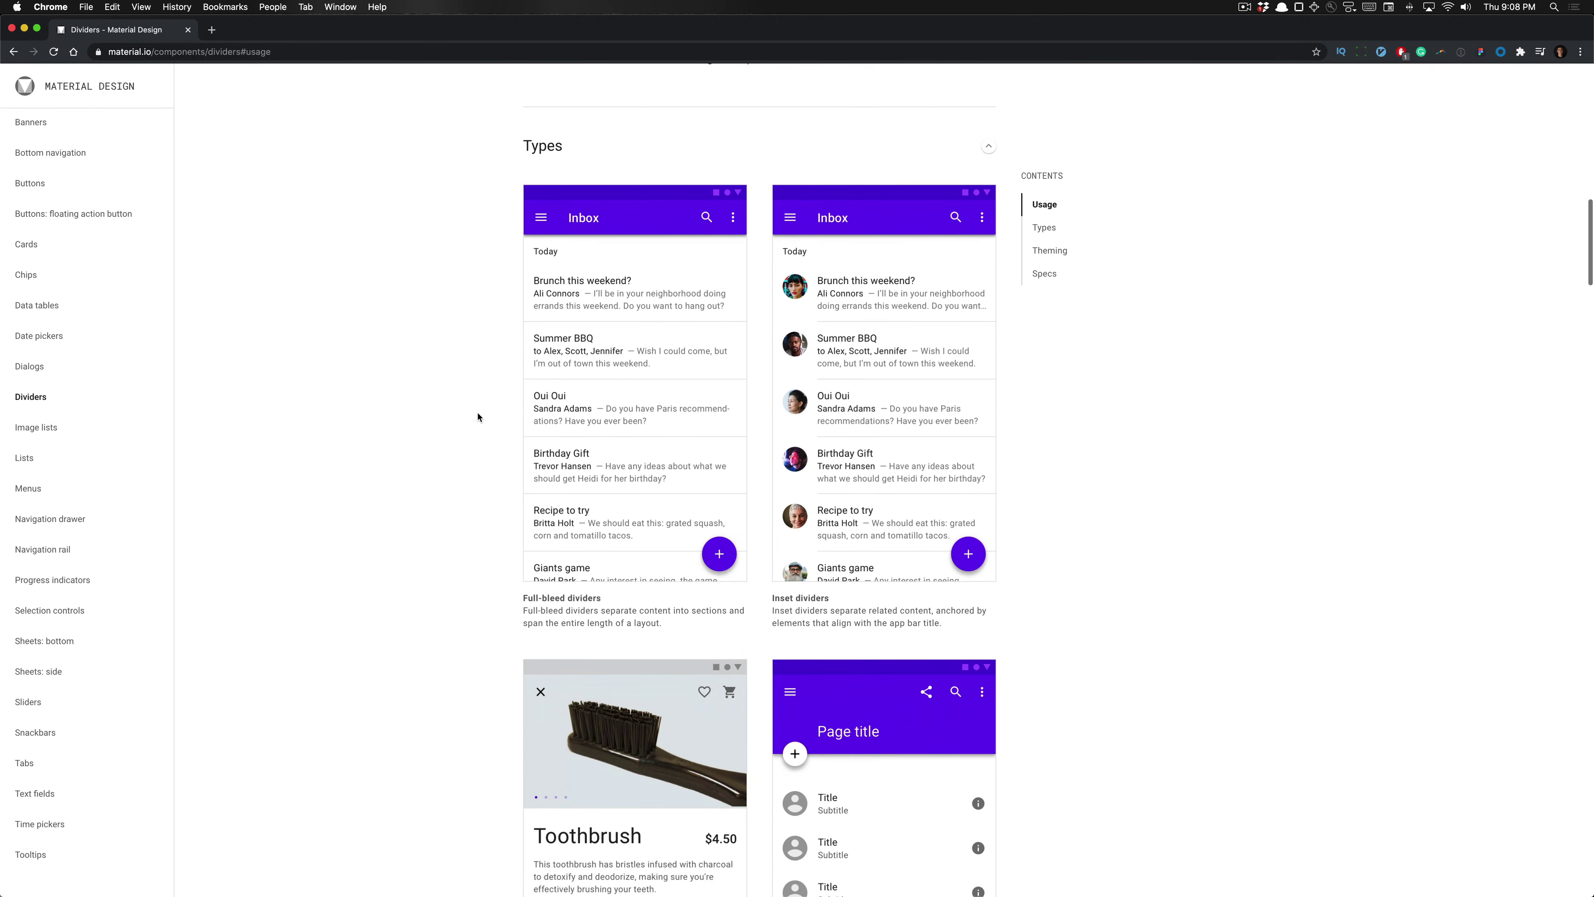
{"action": "scroll", "coordinate": [477, 417], "scroll_direction": "up", "scroll_amount": 2}
{"action": "scroll", "coordinate": [477, 416], "scroll_direction": "up", "scroll_amount": 5}
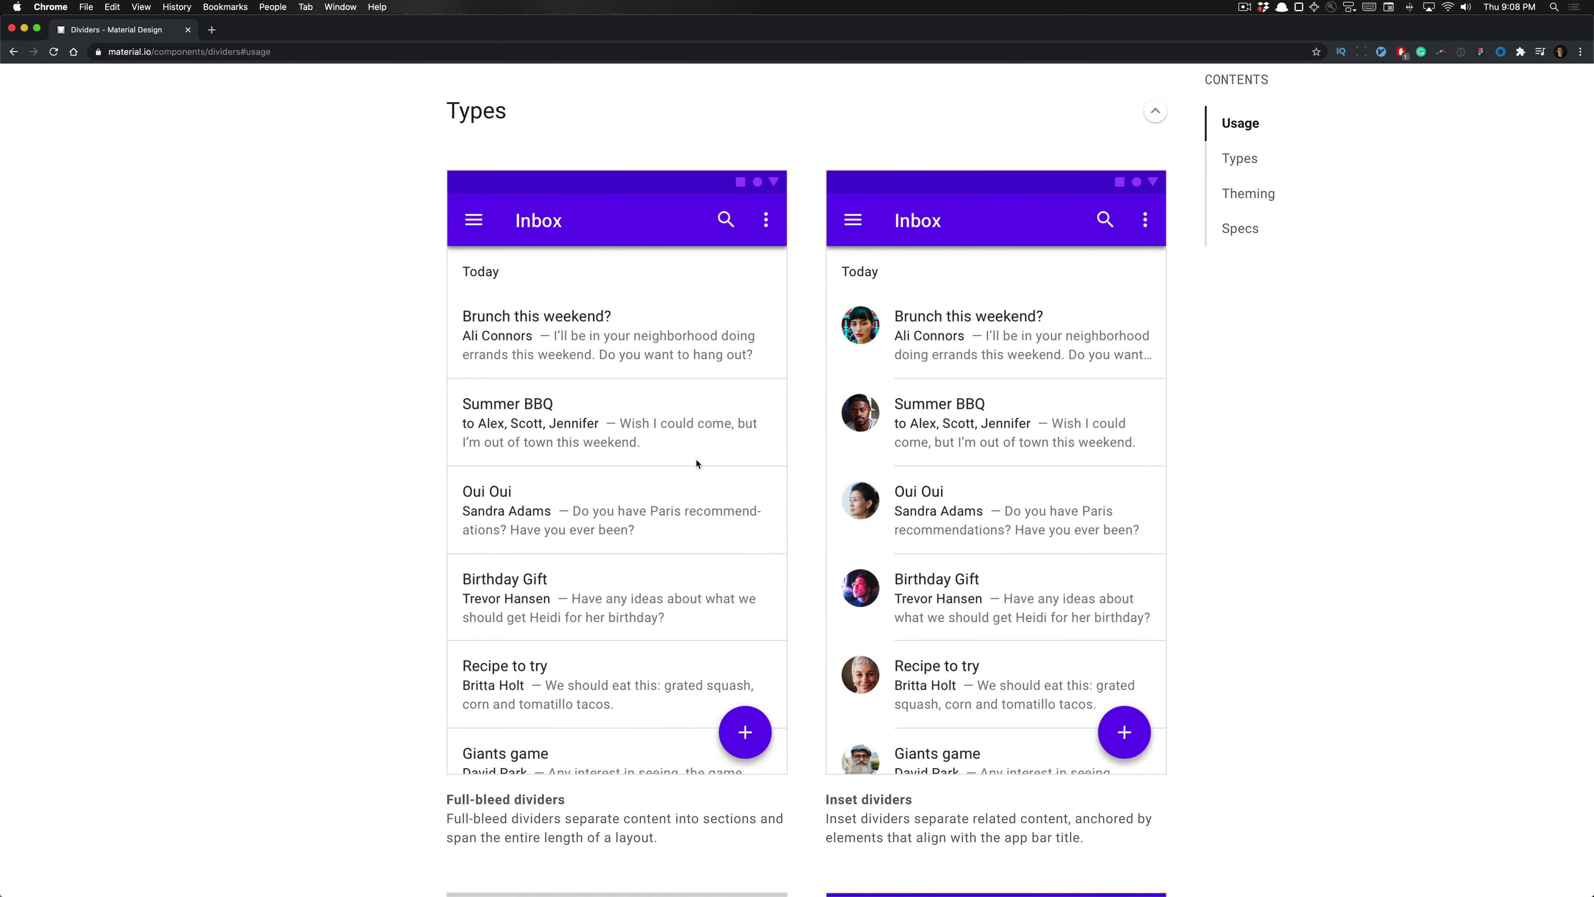
{"action": "scroll", "coordinate": [696, 463], "scroll_direction": "down", "scroll_amount": 1}
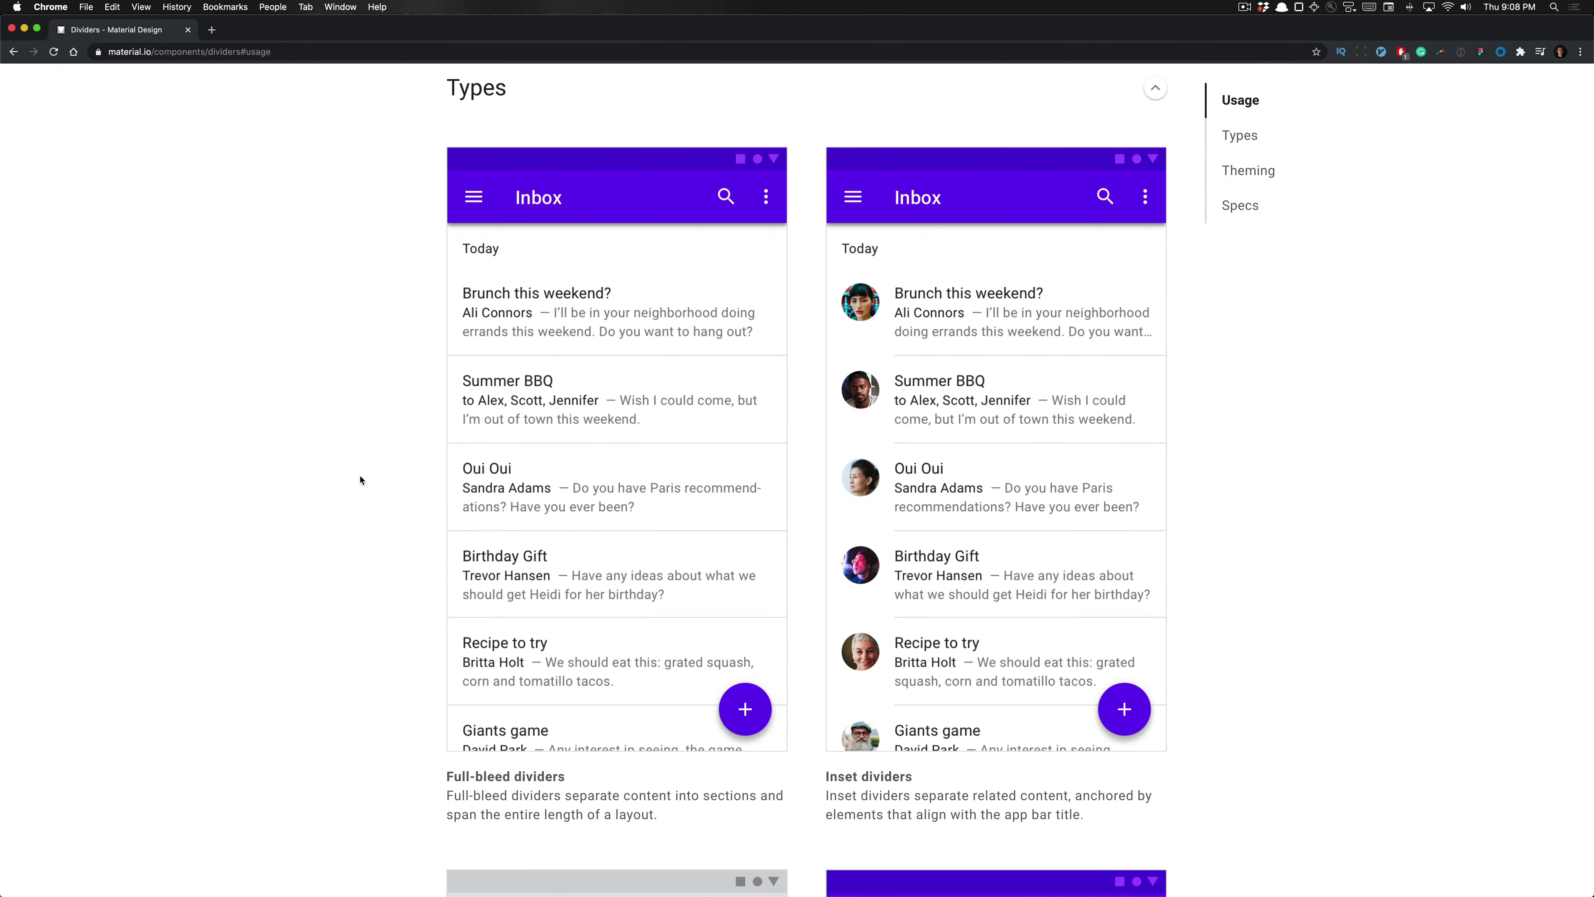
{"action": "scroll", "coordinate": [360, 480], "scroll_direction": "down", "scroll_amount": 4}
{"action": "scroll", "coordinate": [417, 449], "scroll_direction": "down", "scroll_amount": 4}
{"action": "scroll", "coordinate": [417, 449], "scroll_direction": "up", "scroll_amount": 1}
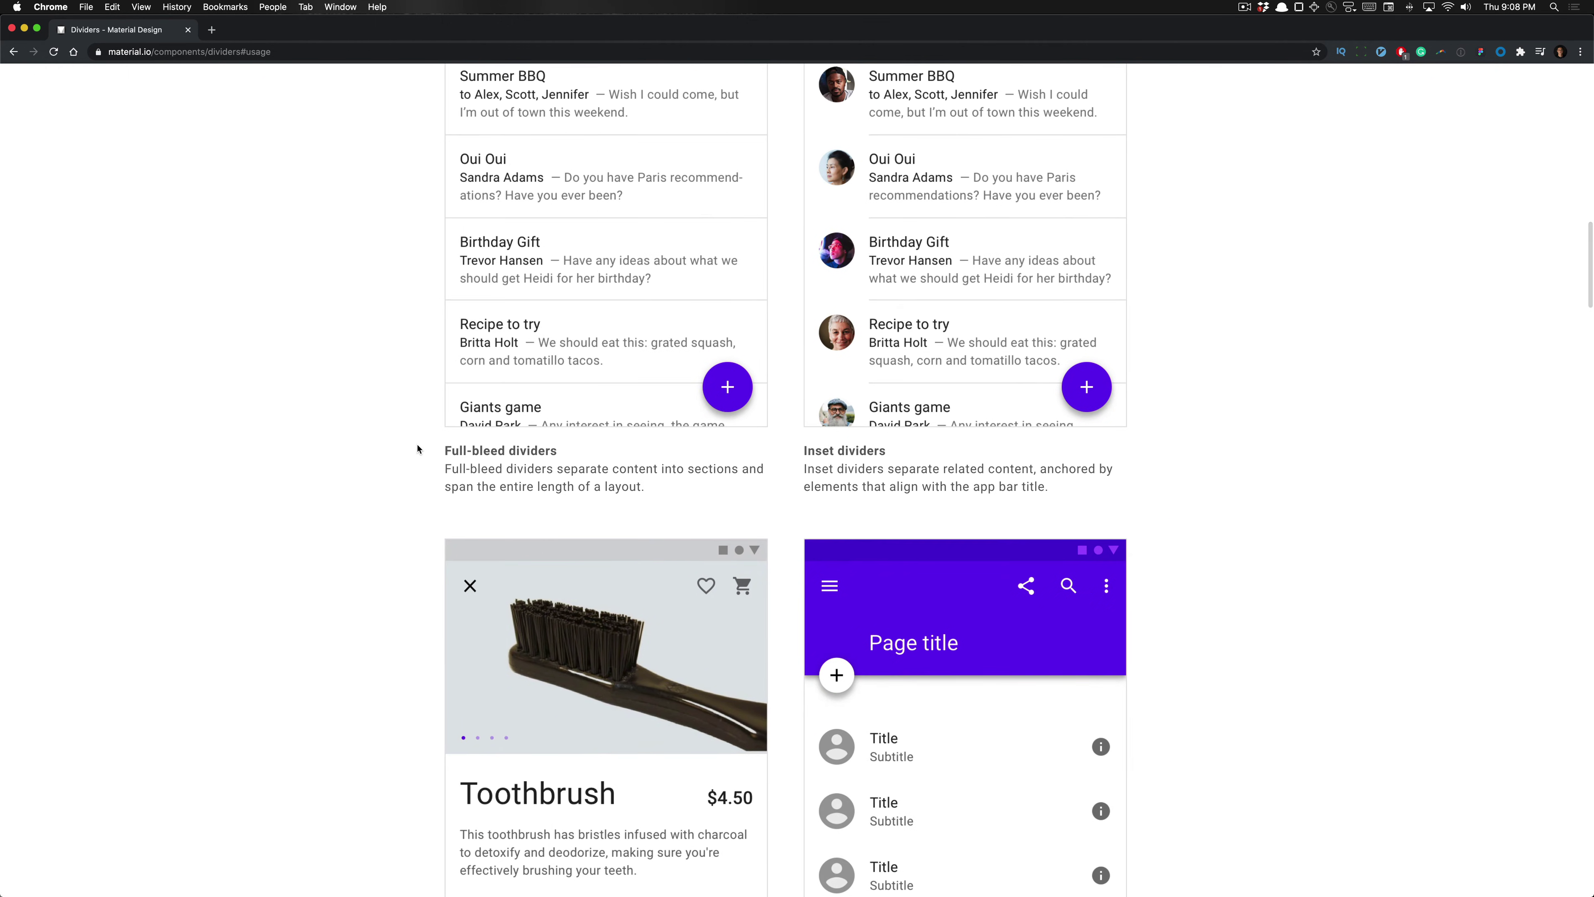
{"action": "scroll", "coordinate": [417, 449], "scroll_direction": "down", "scroll_amount": 5}
{"action": "scroll", "coordinate": [417, 450], "scroll_direction": "down", "scroll_amount": 1}
{"action": "scroll", "coordinate": [417, 449], "scroll_direction": "down", "scroll_amount": 8}
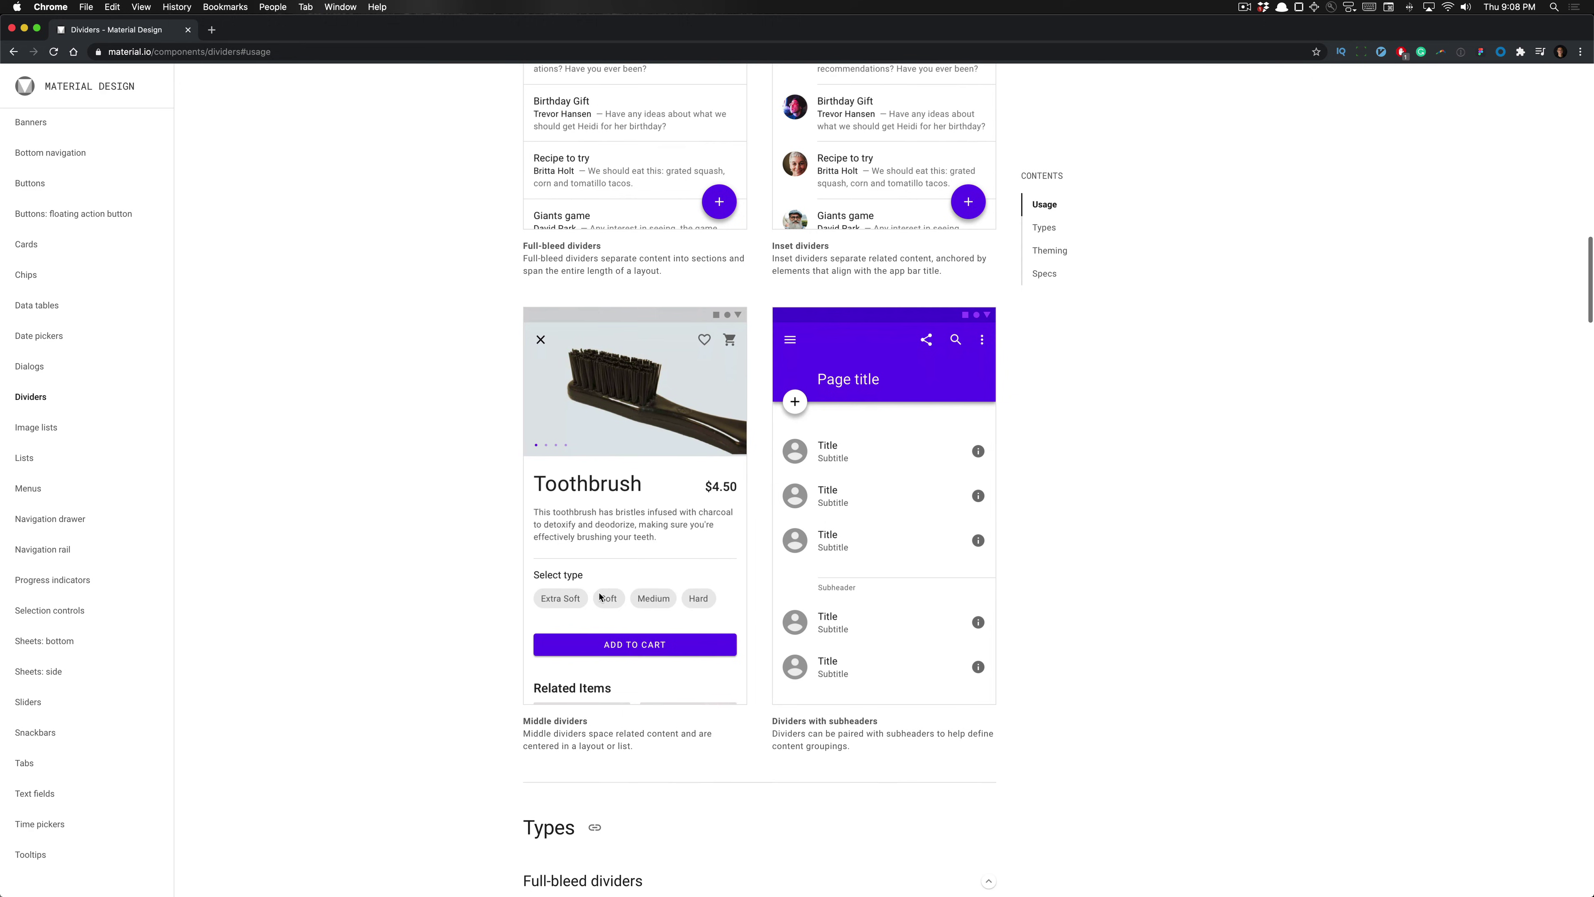
{"action": "scroll", "coordinate": [613, 560], "scroll_direction": "up", "scroll_amount": 5}
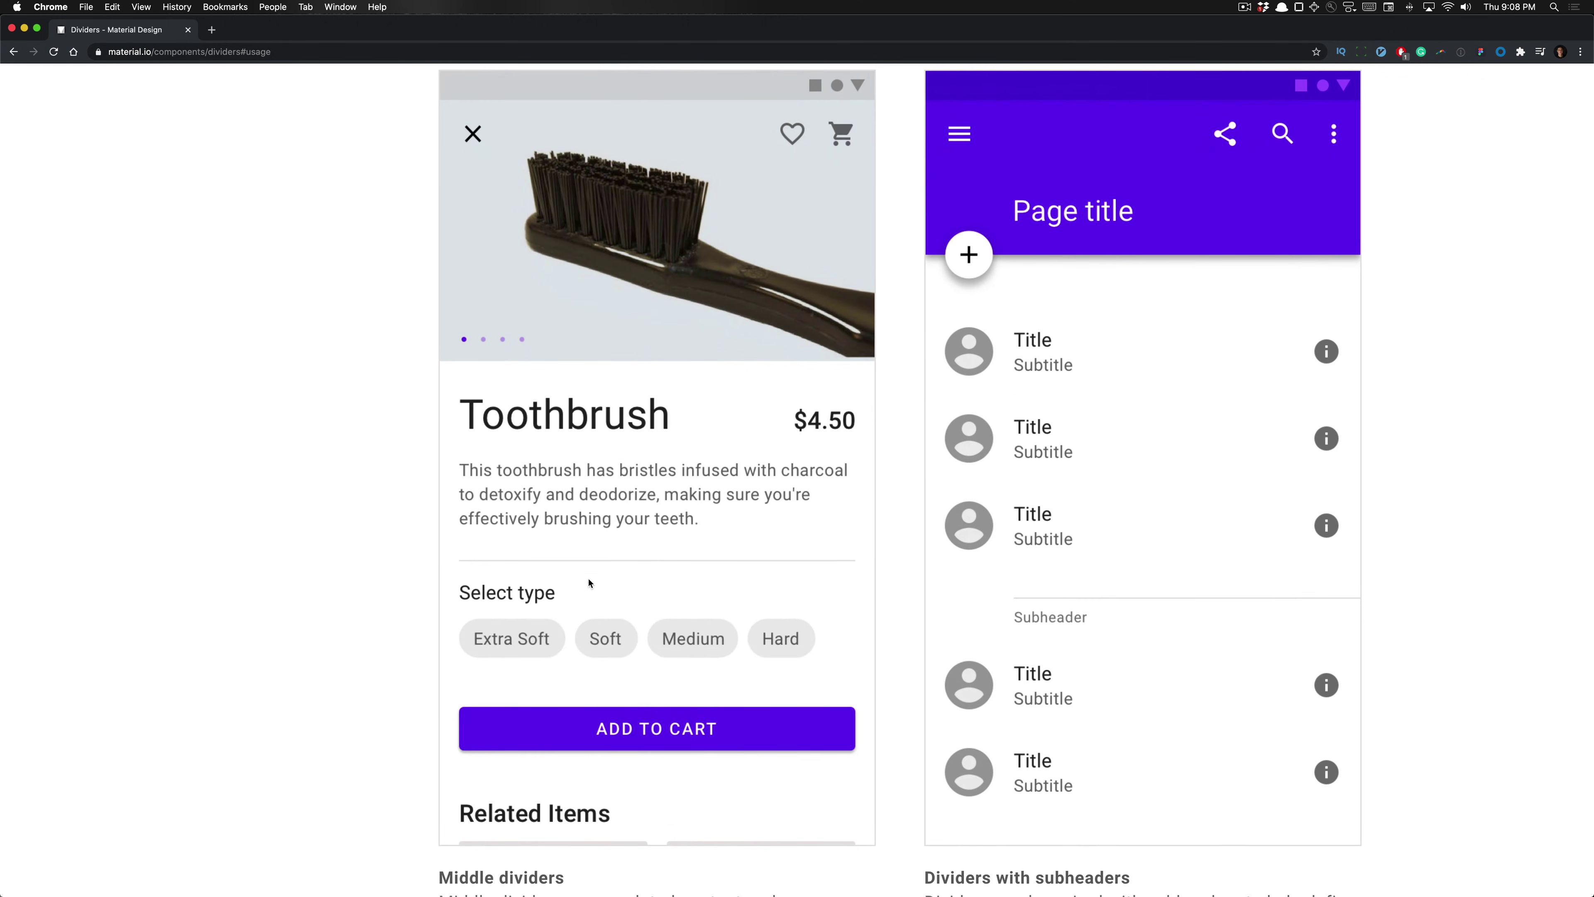
{"action": "scroll", "coordinate": [661, 270], "scroll_direction": "up", "scroll_amount": 1}
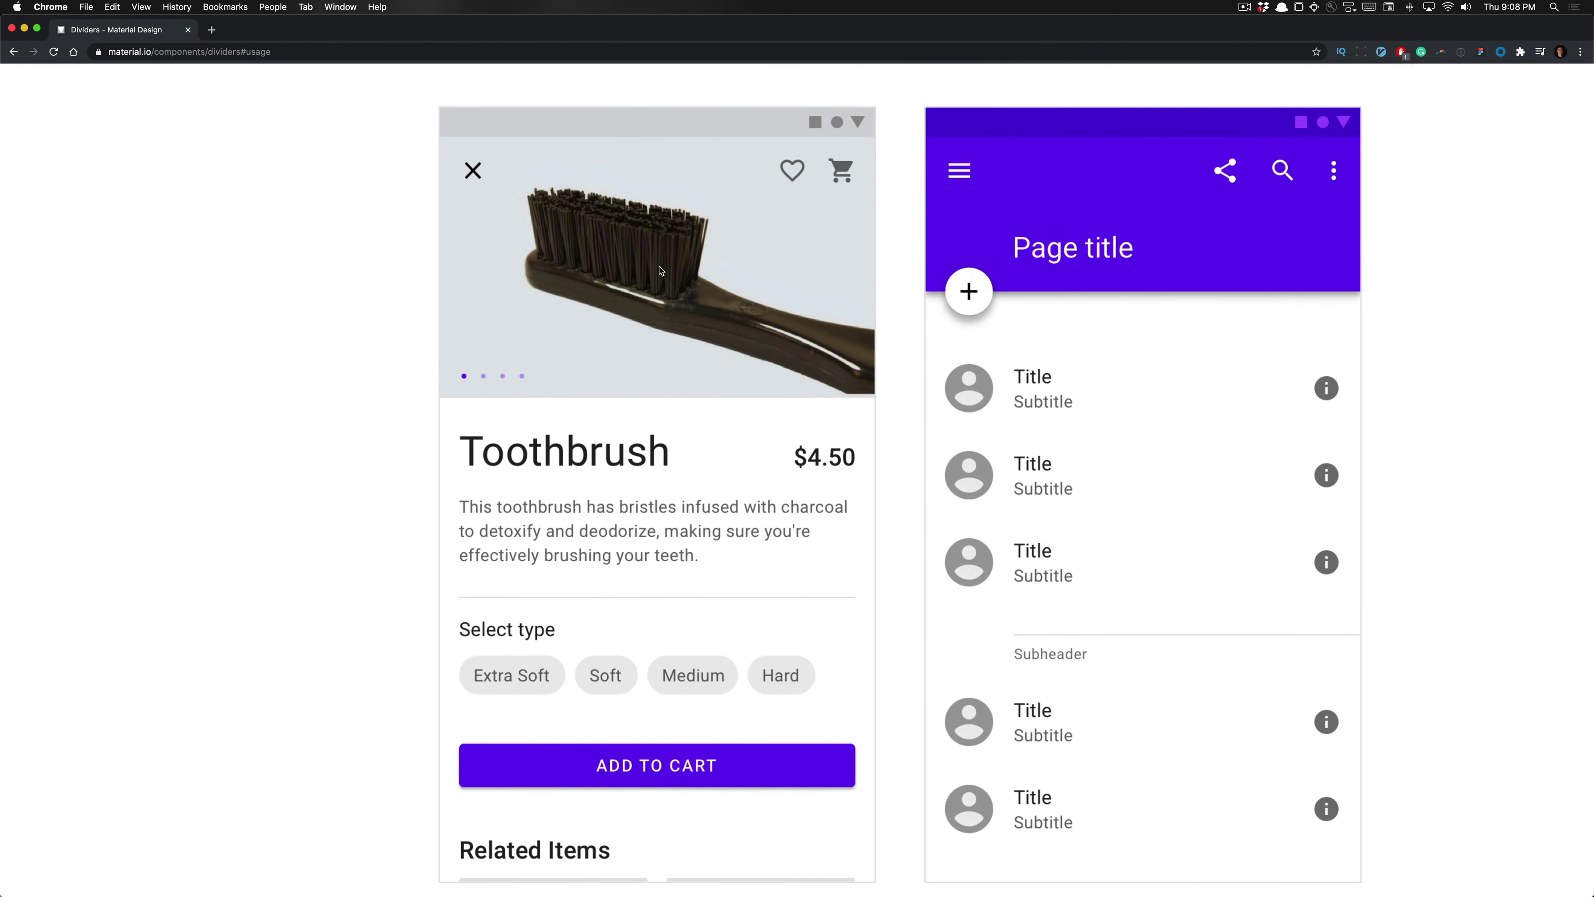
{"action": "scroll", "coordinate": [719, 518], "scroll_direction": "down", "scroll_amount": 2}
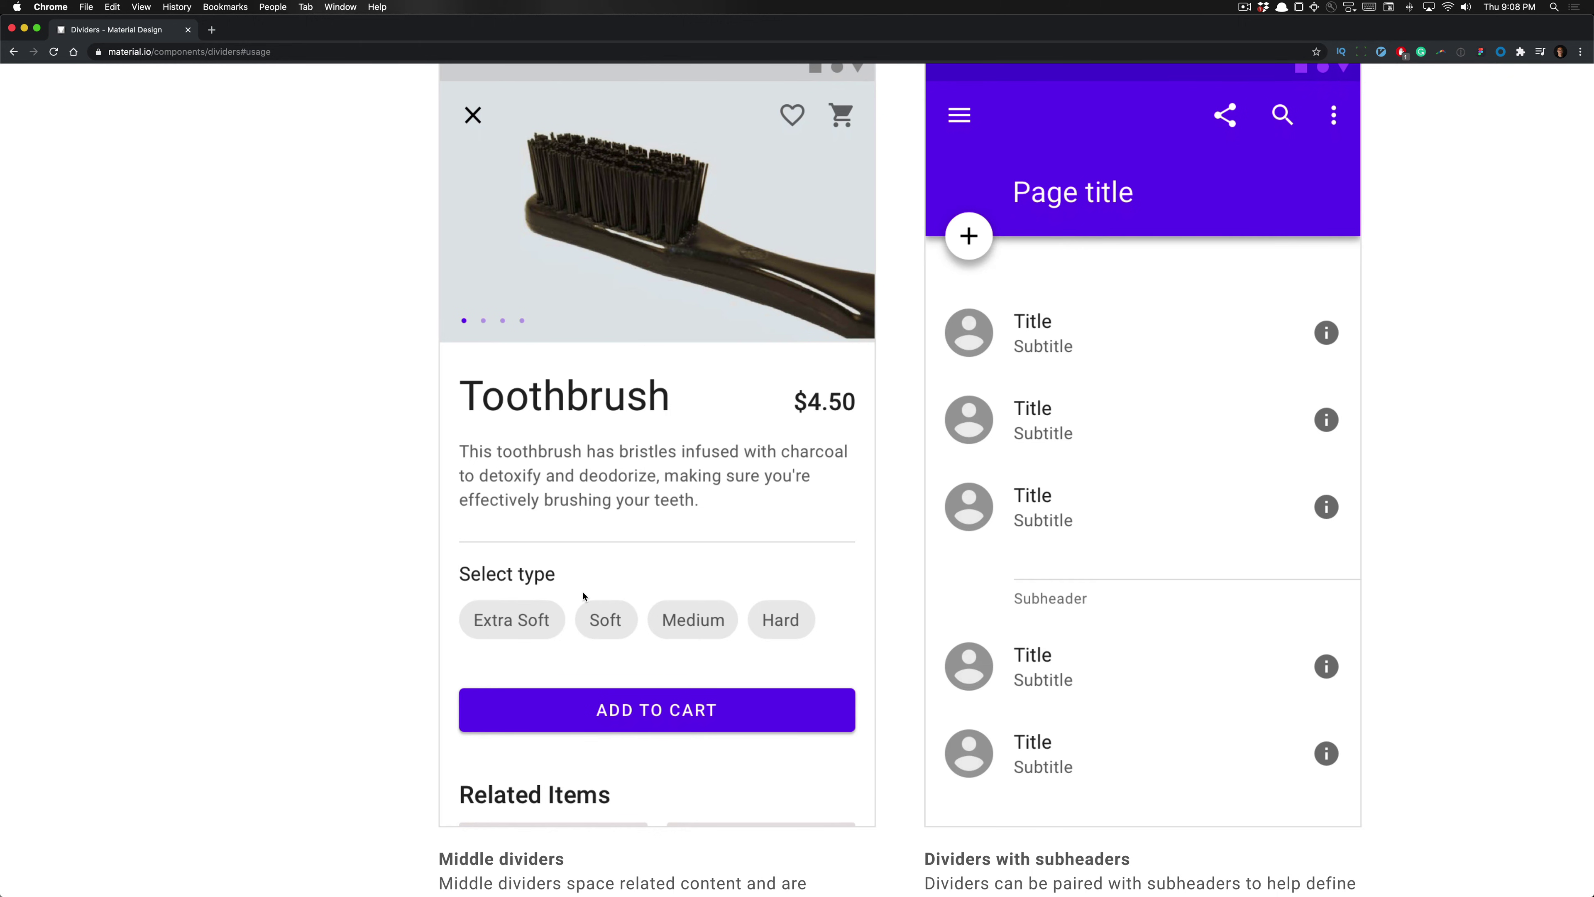
Zoom the page out a step and scroll down to Types > Full-bleed dividers.
{"action": "key", "text": "super+minus"}
{"action": "key", "text": "super+minus"}
{"action": "scroll", "coordinate": [565, 595], "scroll_direction": "down", "scroll_amount": 1}
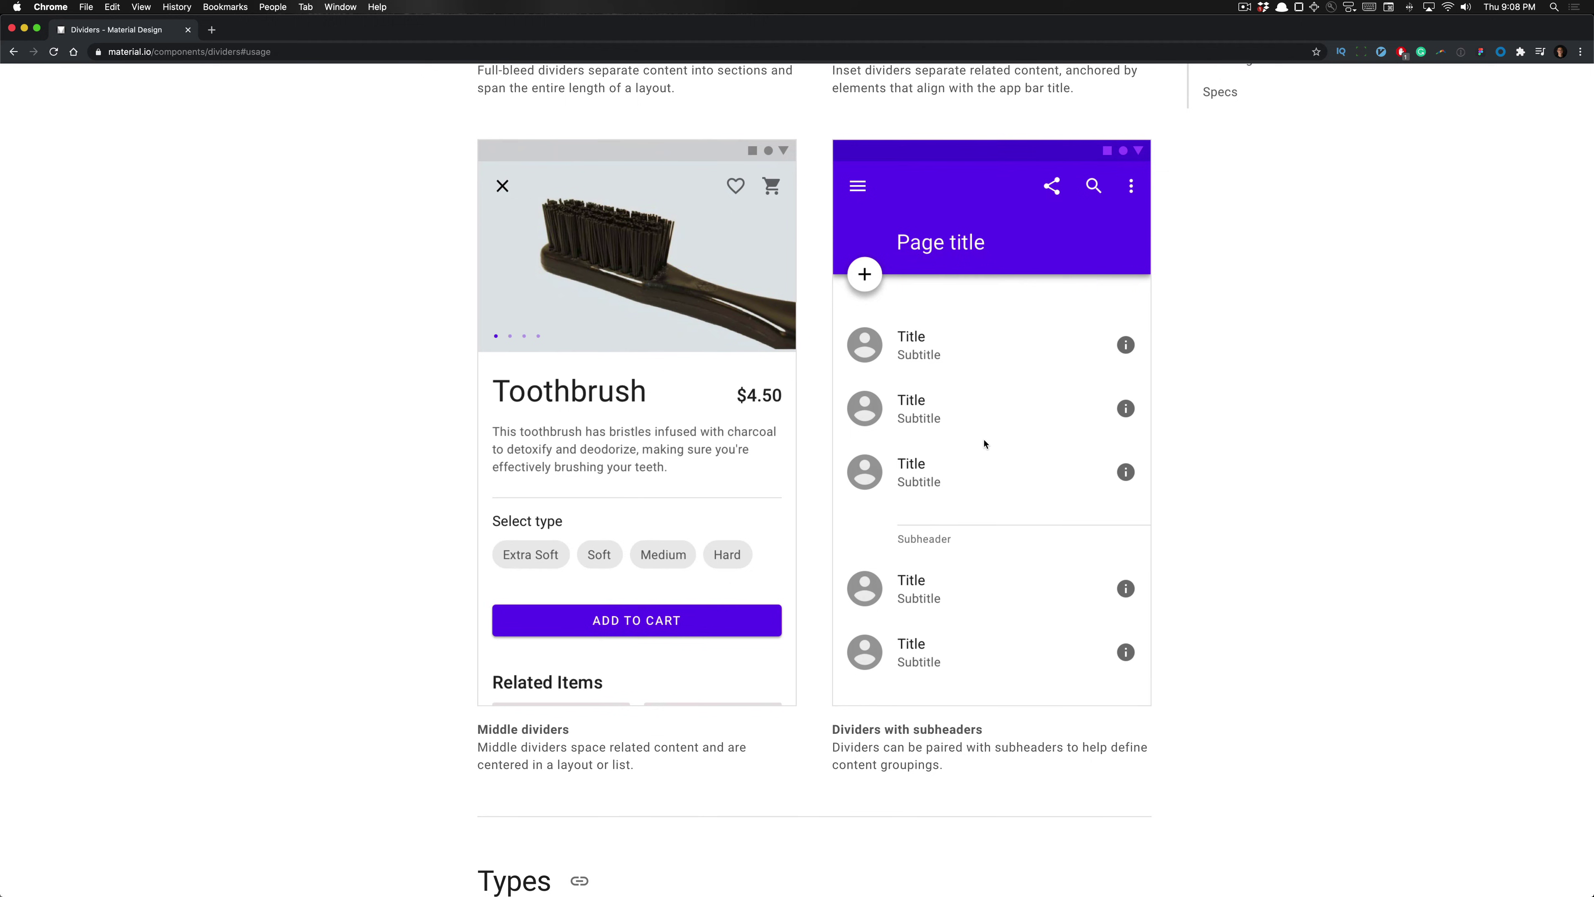
{"action": "scroll", "coordinate": [983, 443], "scroll_direction": "down", "scroll_amount": 1}
{"action": "scroll", "coordinate": [1064, 517], "scroll_direction": "down", "scroll_amount": 1}
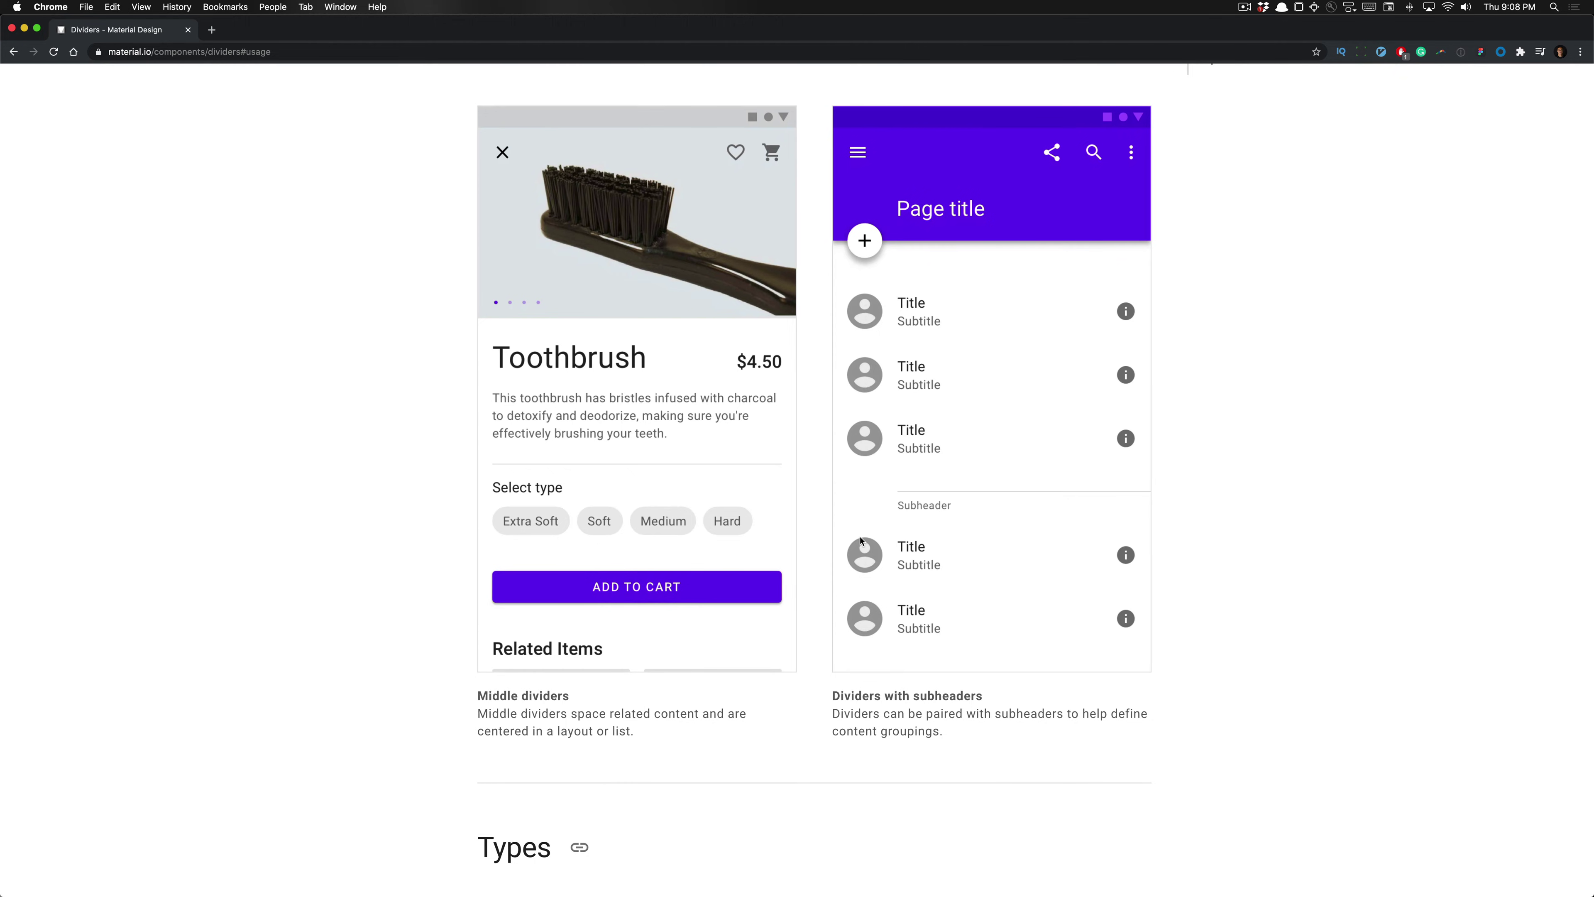
{"action": "scroll", "coordinate": [860, 541], "scroll_direction": "down", "scroll_amount": 3}
Scroll past Theming's Owl divider color (#FFFFFF, 20%) down to the Specs measurement diagram.
{"action": "scroll", "coordinate": [860, 540], "scroll_direction": "down", "scroll_amount": 5, "text": "ctrl"}
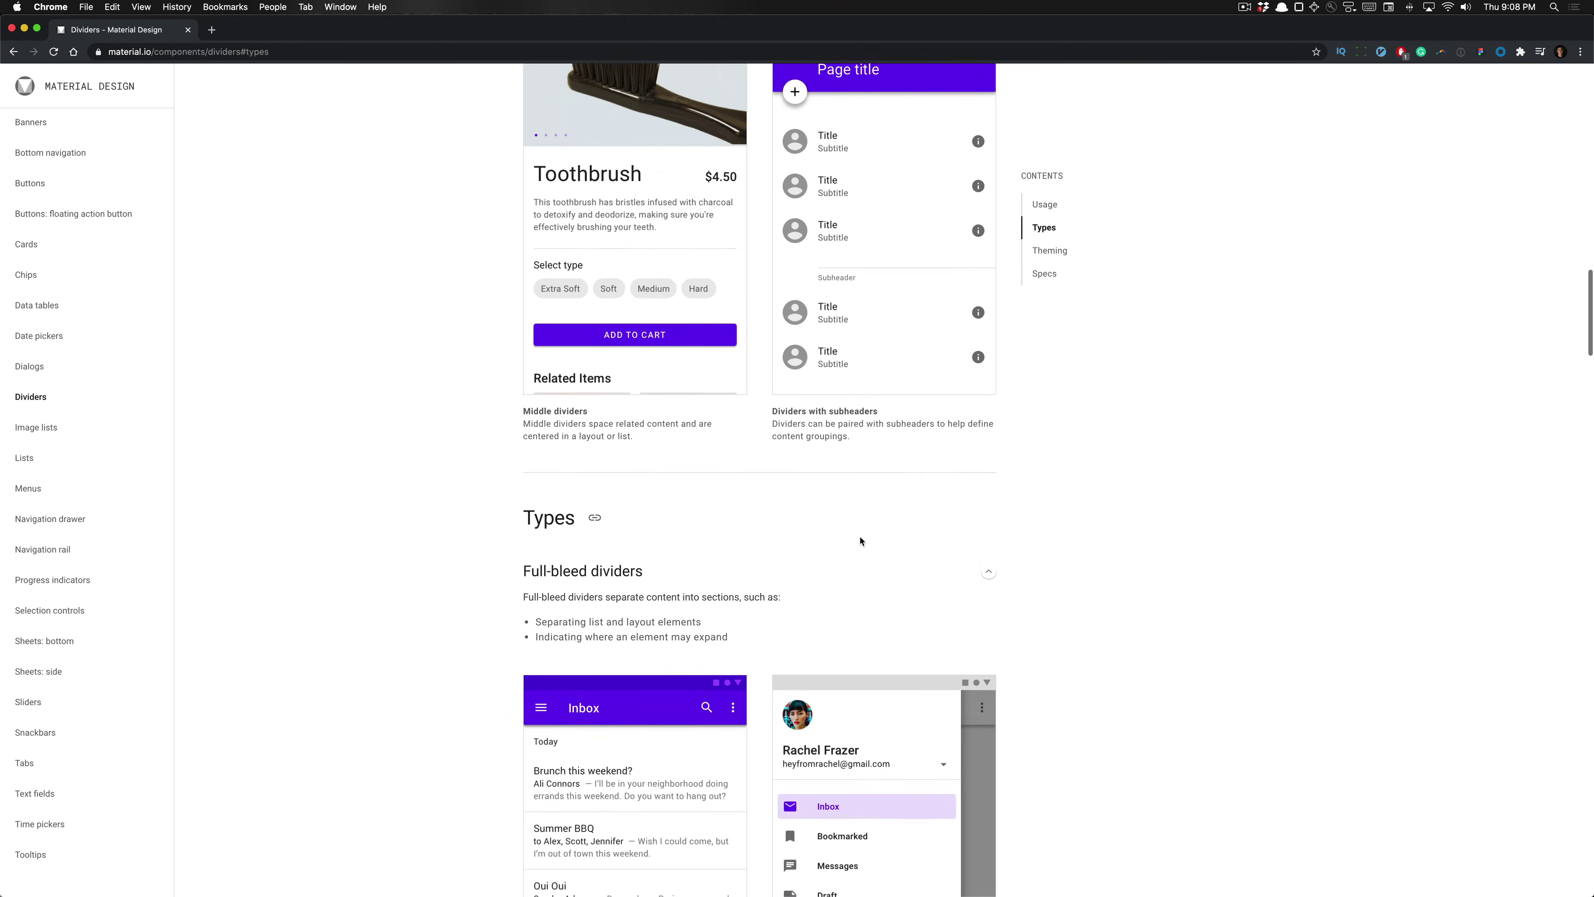
{"action": "scroll", "coordinate": [860, 540], "scroll_direction": "down", "scroll_amount": 10}
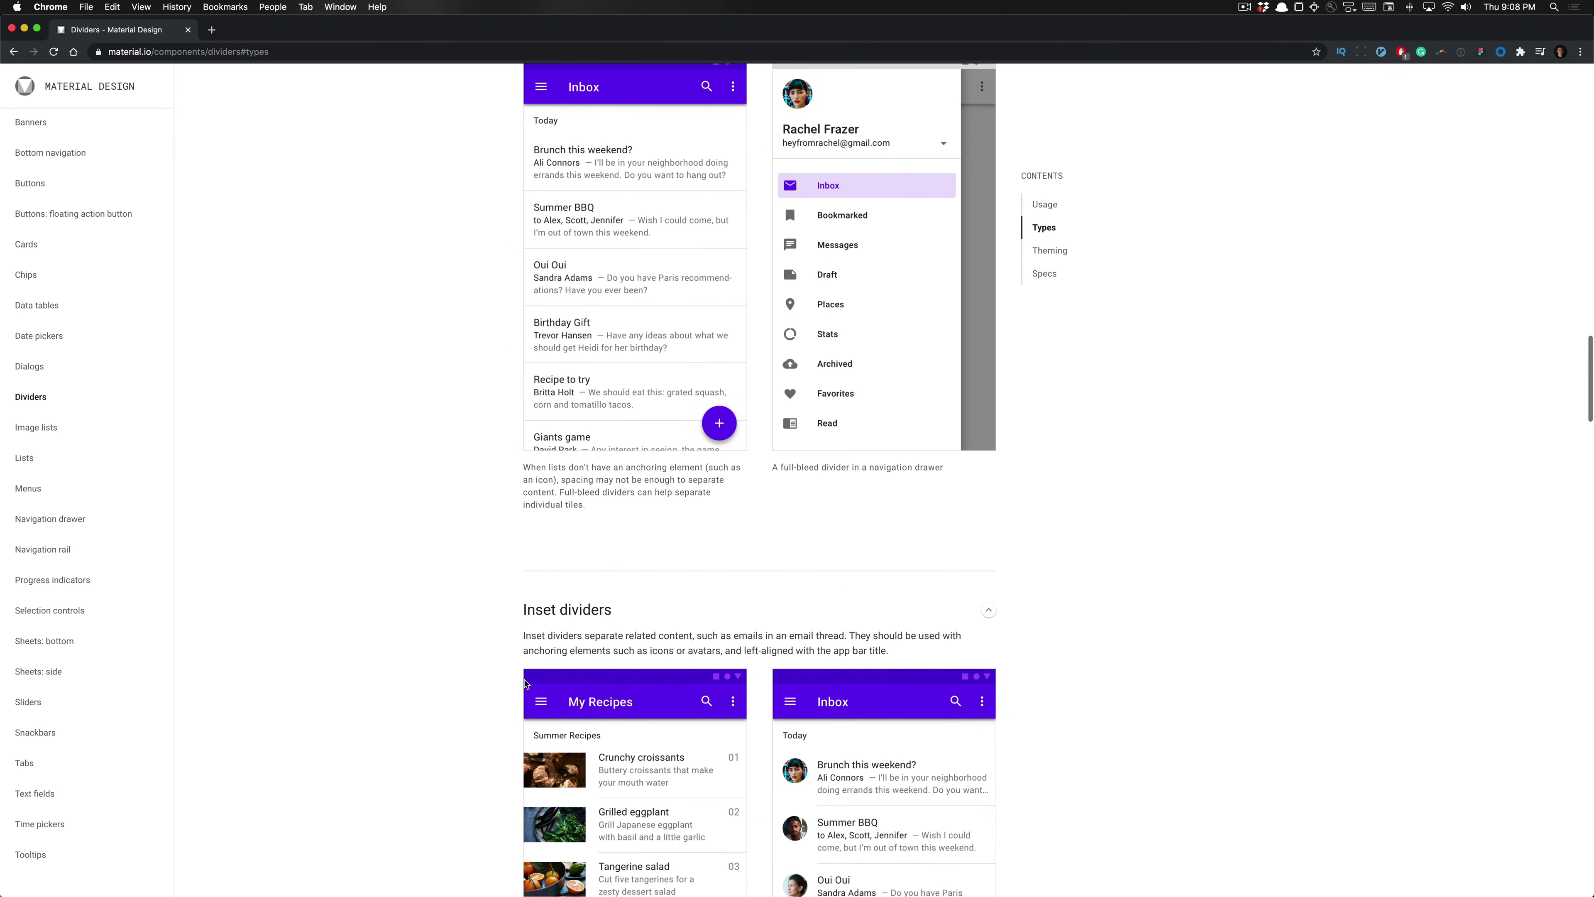
{"action": "scroll", "coordinate": [467, 564], "scroll_direction": "down", "scroll_amount": 7}
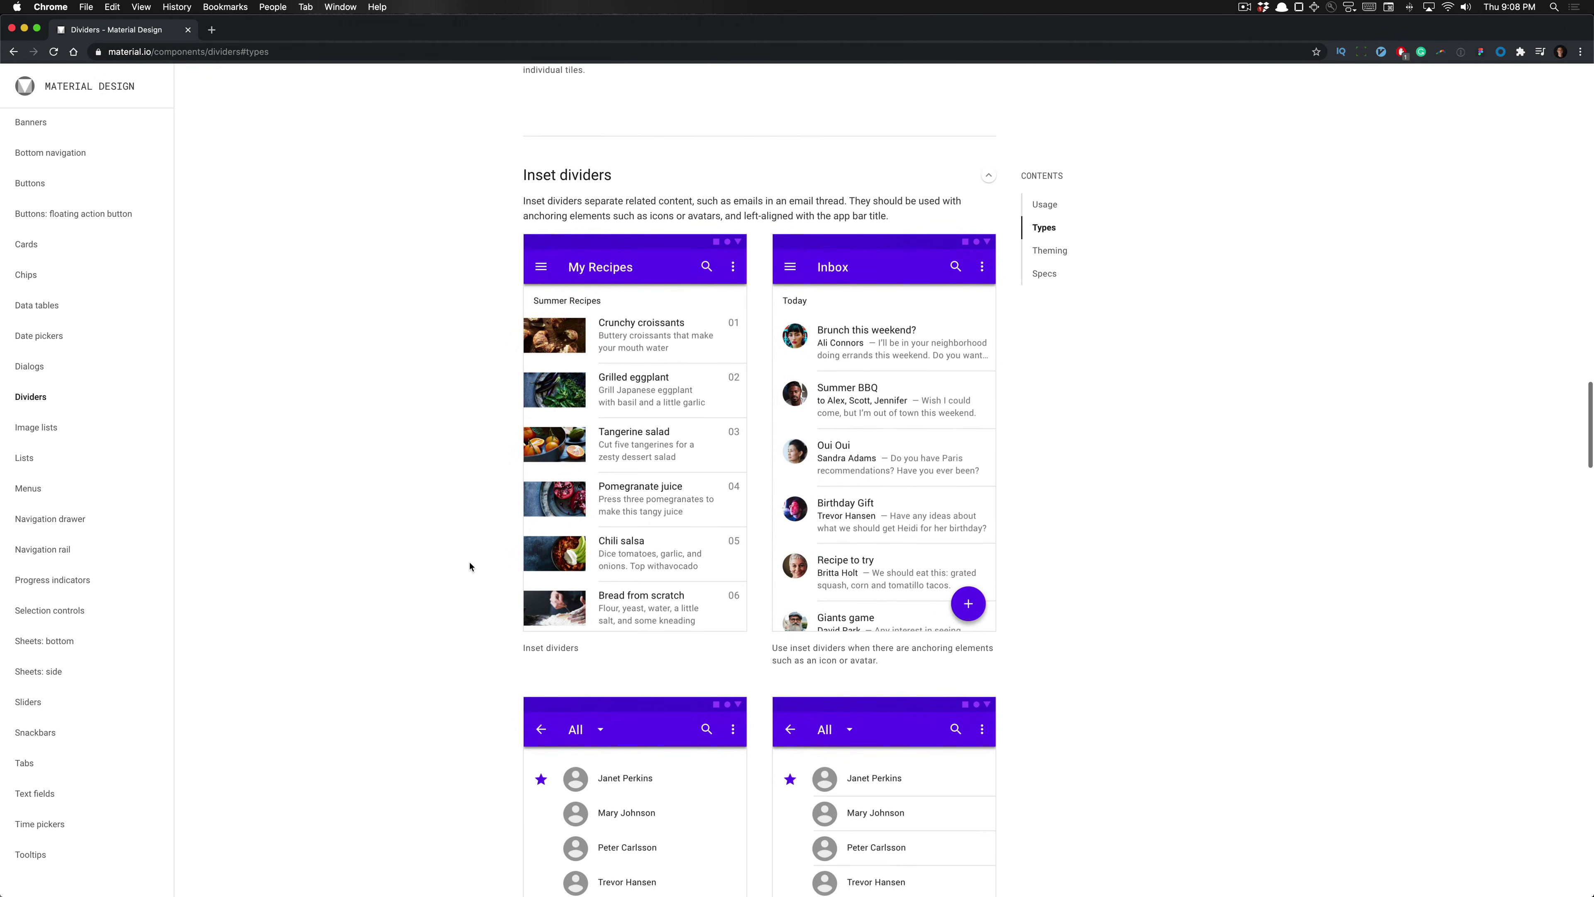
{"action": "scroll", "coordinate": [469, 566], "scroll_direction": "down", "scroll_amount": 7}
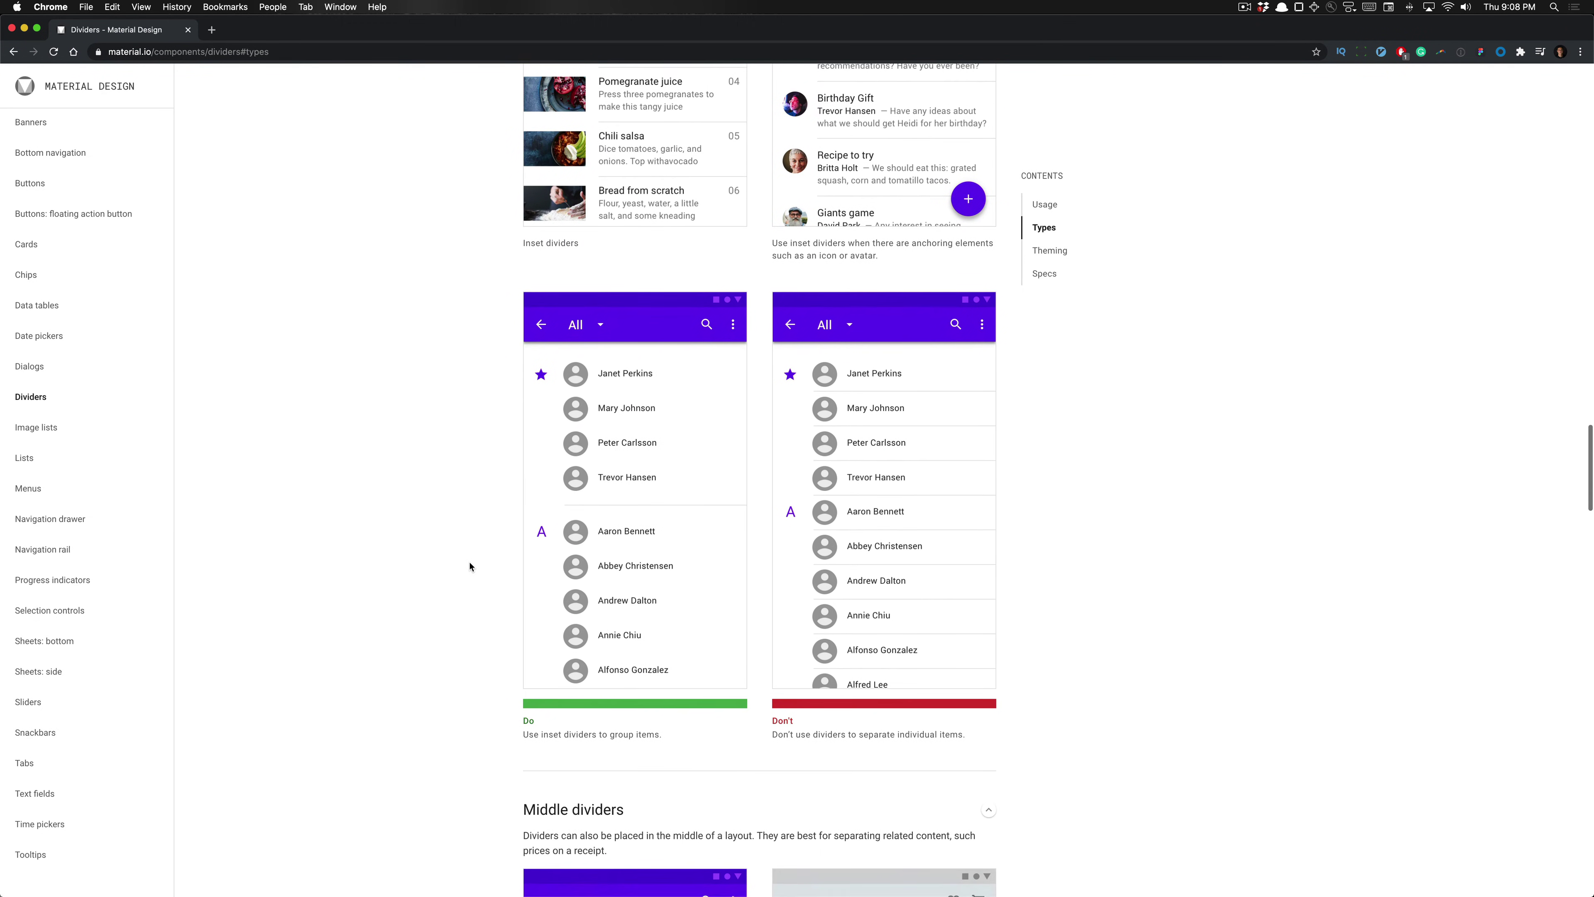
{"action": "scroll", "coordinate": [469, 566], "scroll_direction": "down", "scroll_amount": 1}
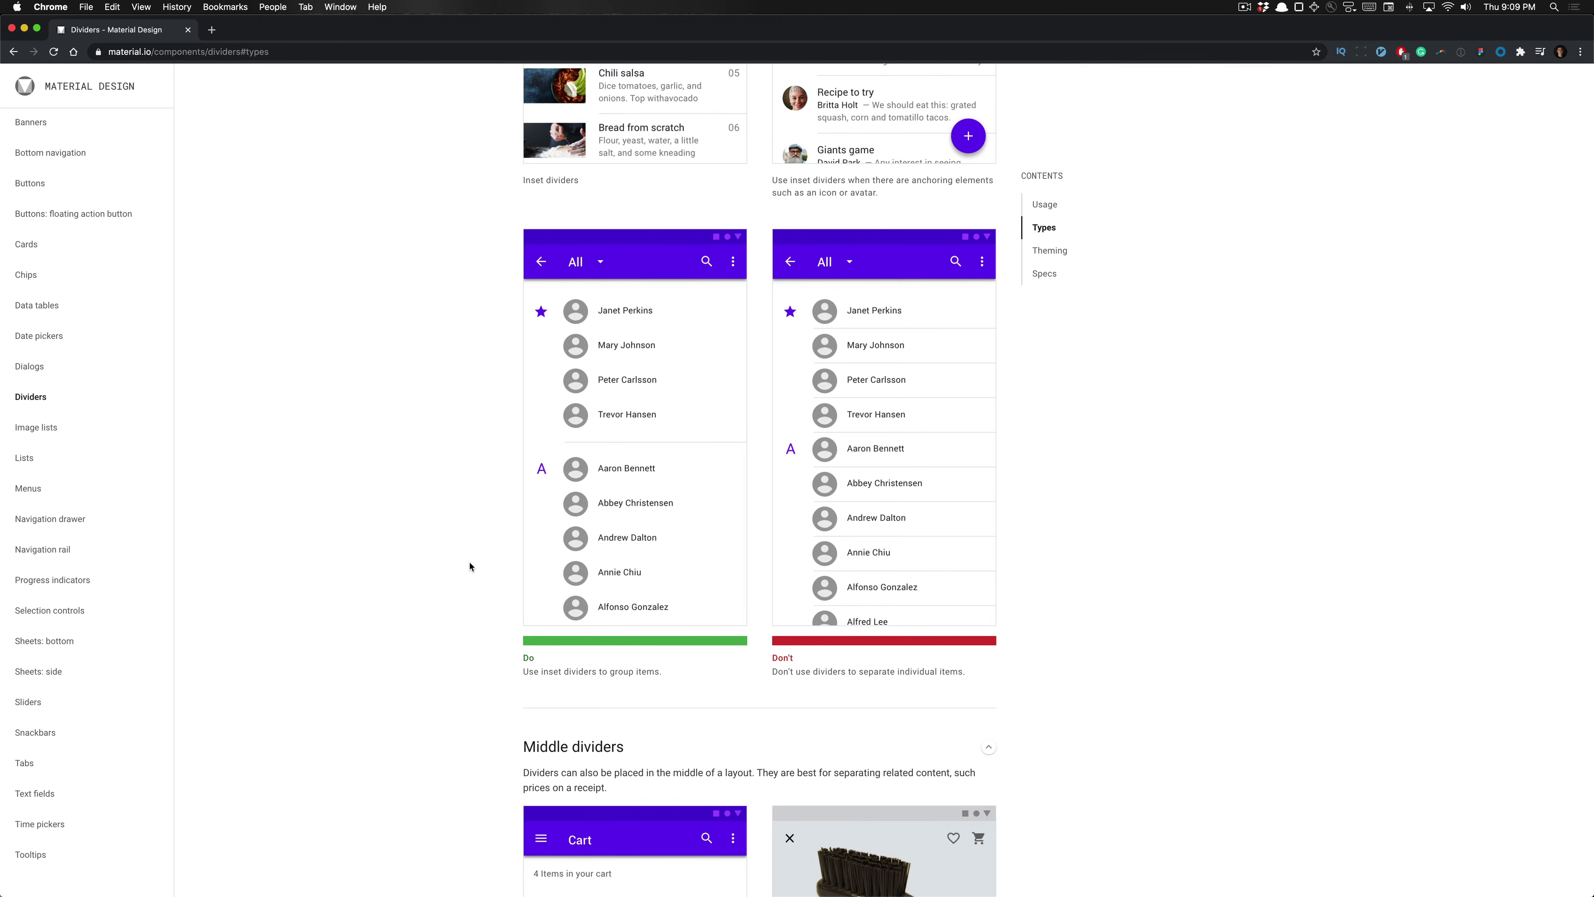
{"action": "scroll", "coordinate": [469, 566], "scroll_direction": "down", "scroll_amount": 15}
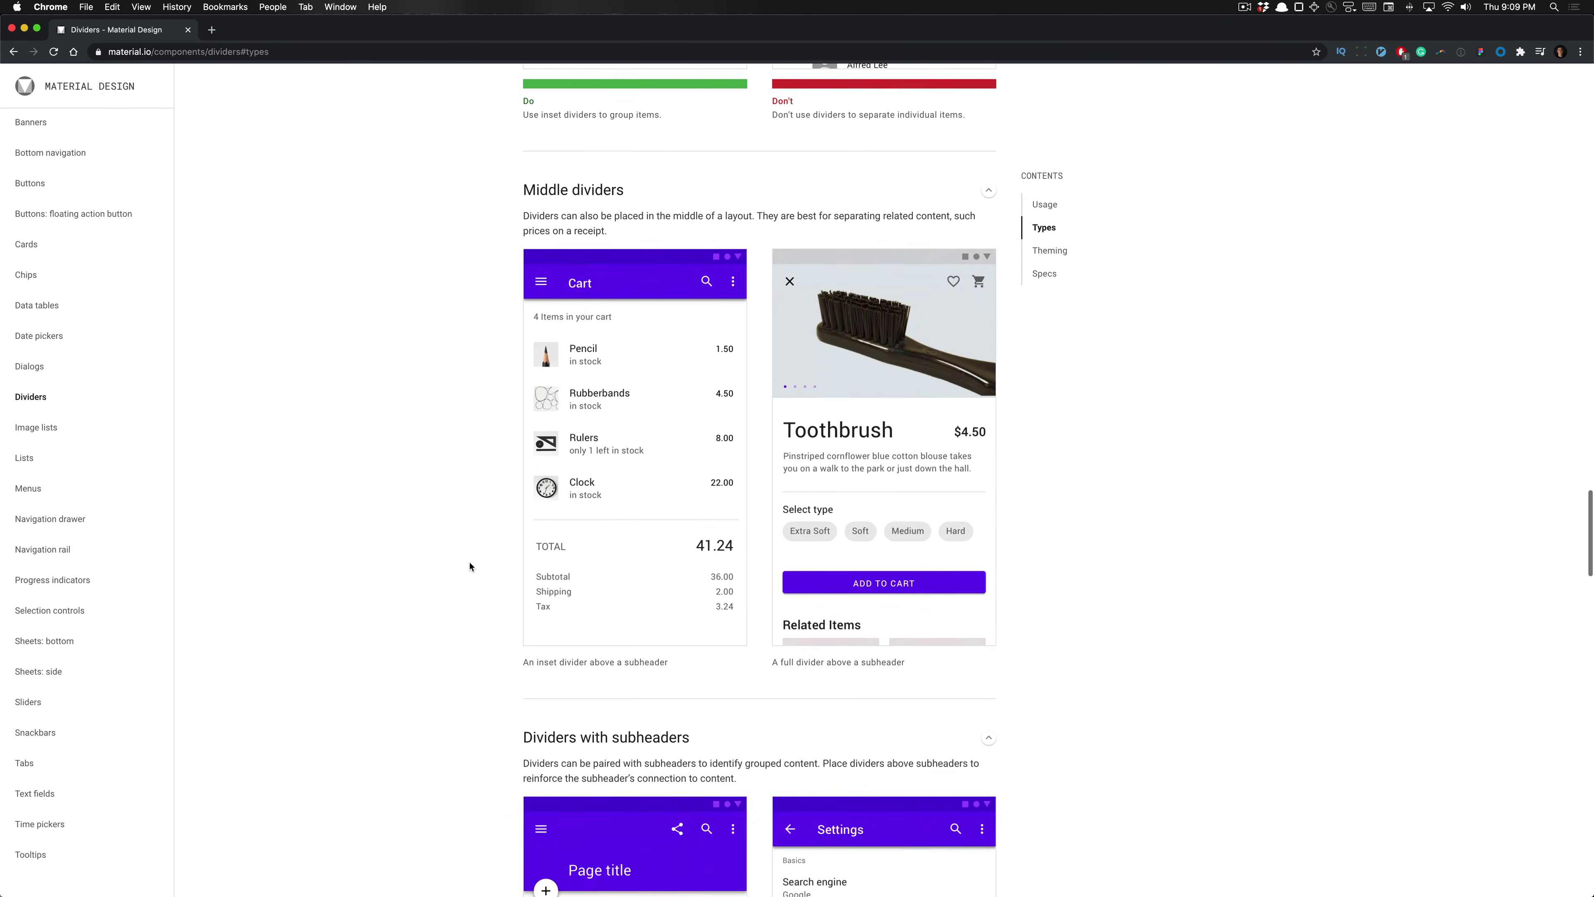
{"action": "scroll", "coordinate": [469, 566], "scroll_direction": "down", "scroll_amount": 15}
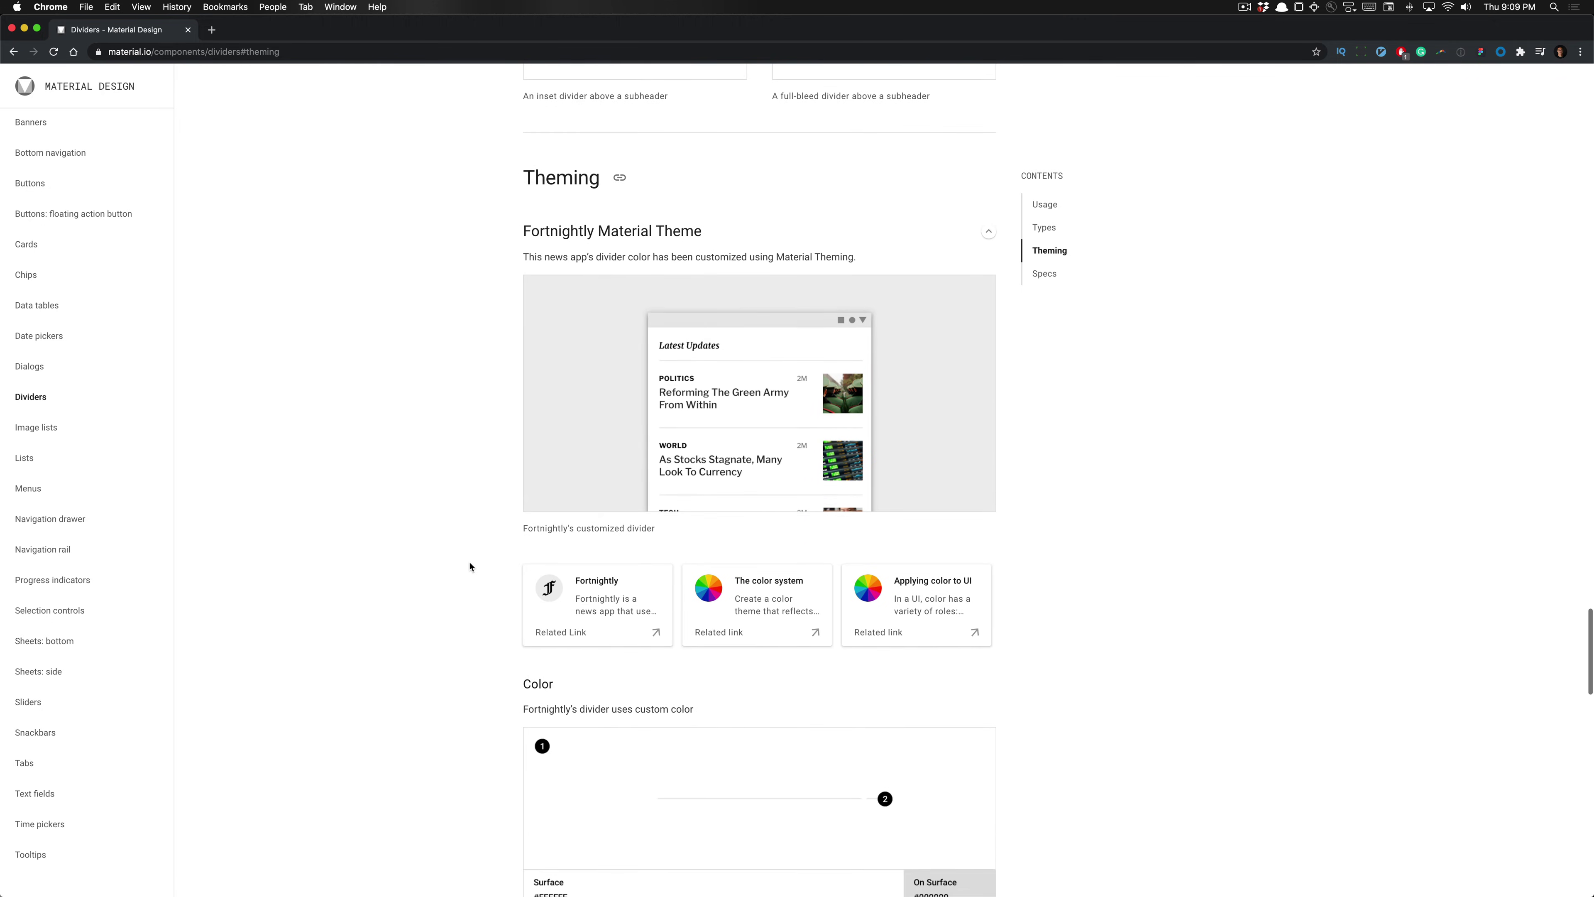
{"action": "scroll", "coordinate": [467, 563], "scroll_direction": "up", "scroll_amount": 3}
{"action": "scroll", "coordinate": [459, 410], "scroll_direction": "down", "scroll_amount": 5}
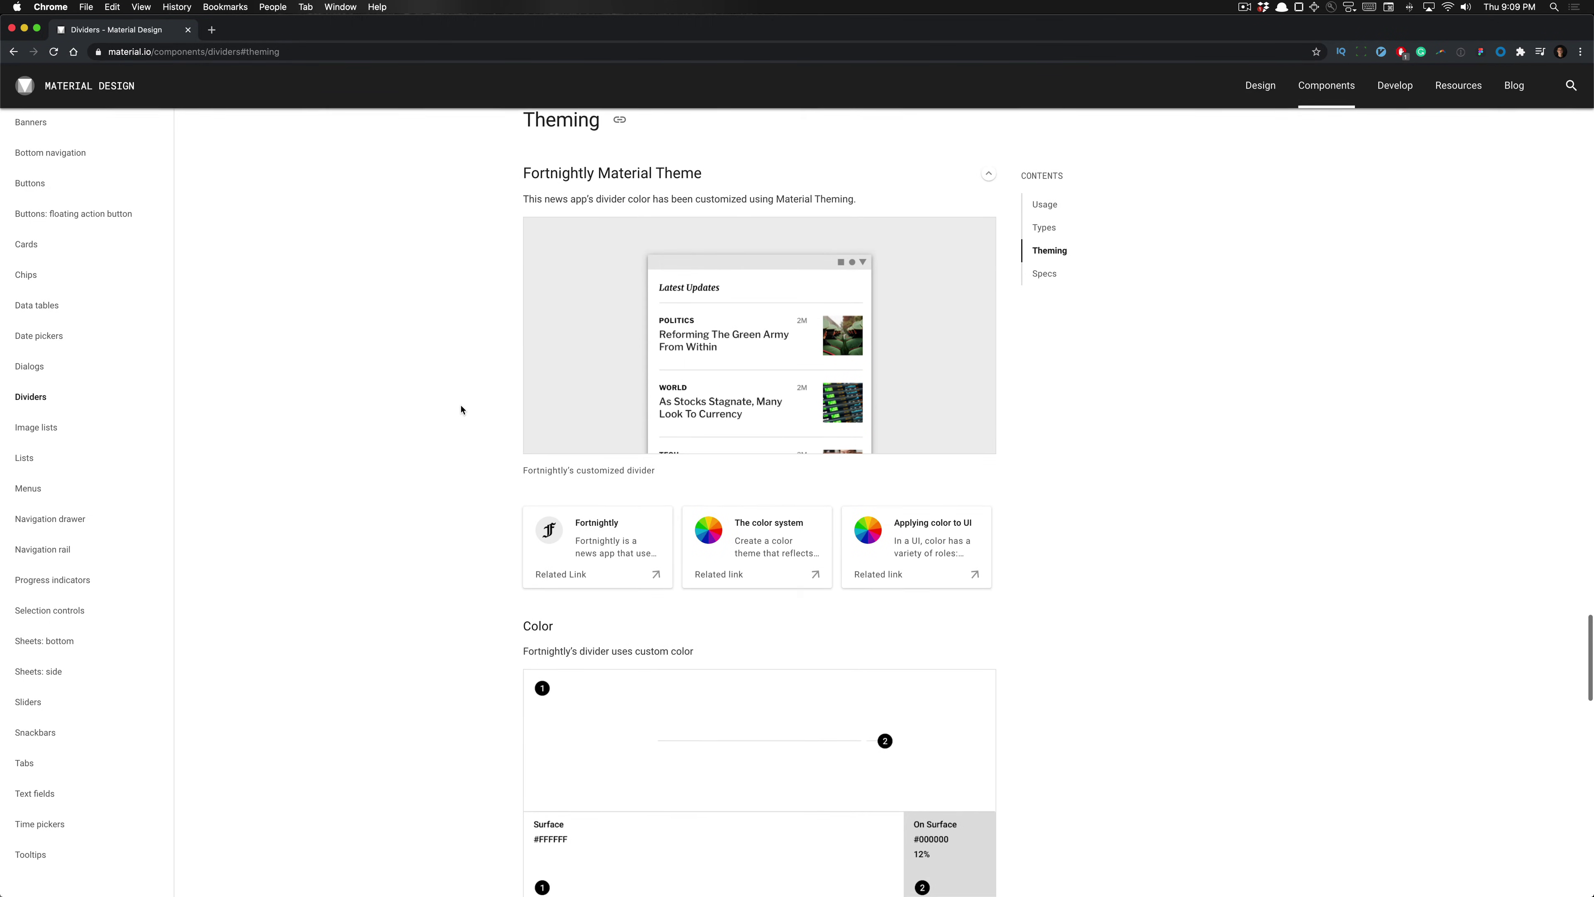
{"action": "scroll", "coordinate": [460, 410], "scroll_direction": "down", "scroll_amount": 9}
{"action": "scroll", "coordinate": [461, 409], "scroll_direction": "up", "scroll_amount": 14}
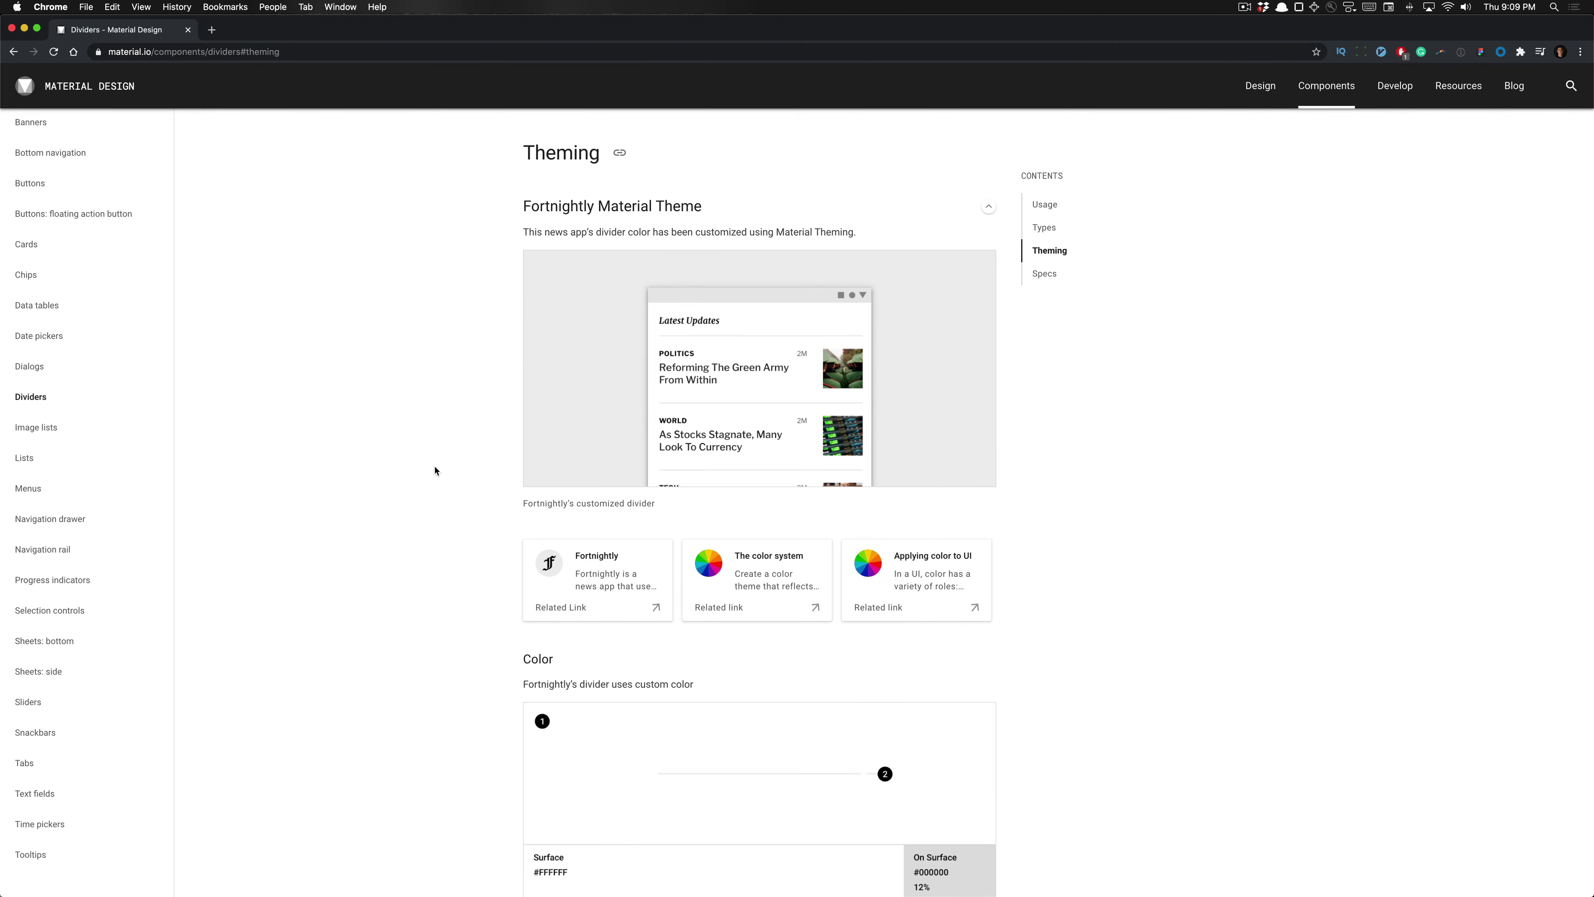
{"action": "scroll", "coordinate": [435, 471], "scroll_direction": "down", "scroll_amount": 15}
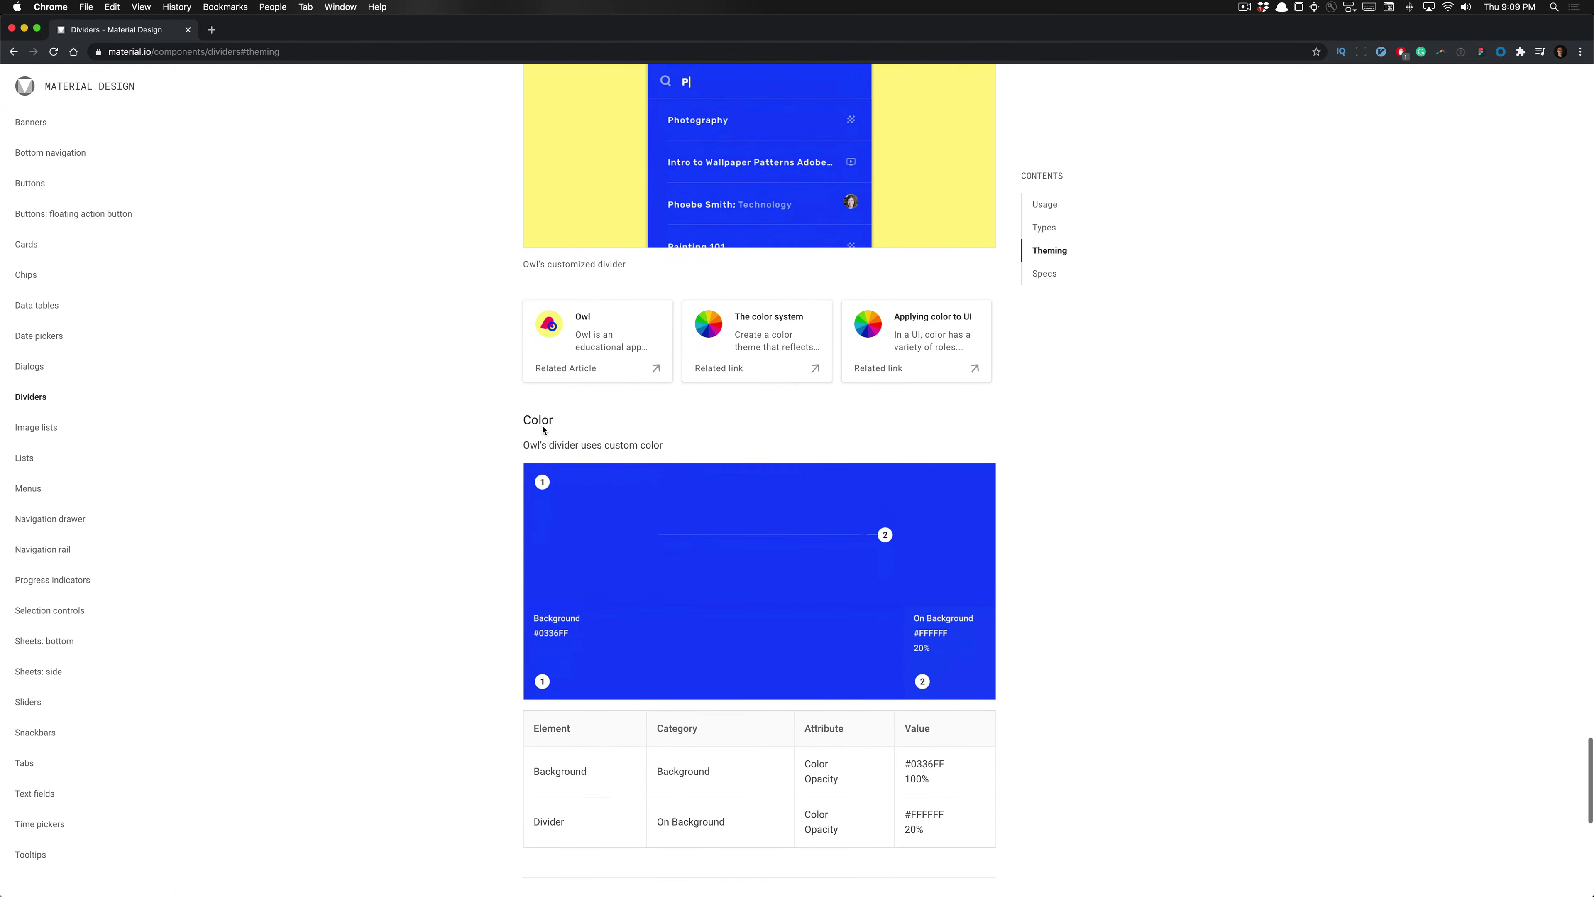
{"action": "scroll", "coordinate": [473, 527], "scroll_direction": "down", "scroll_amount": 5}
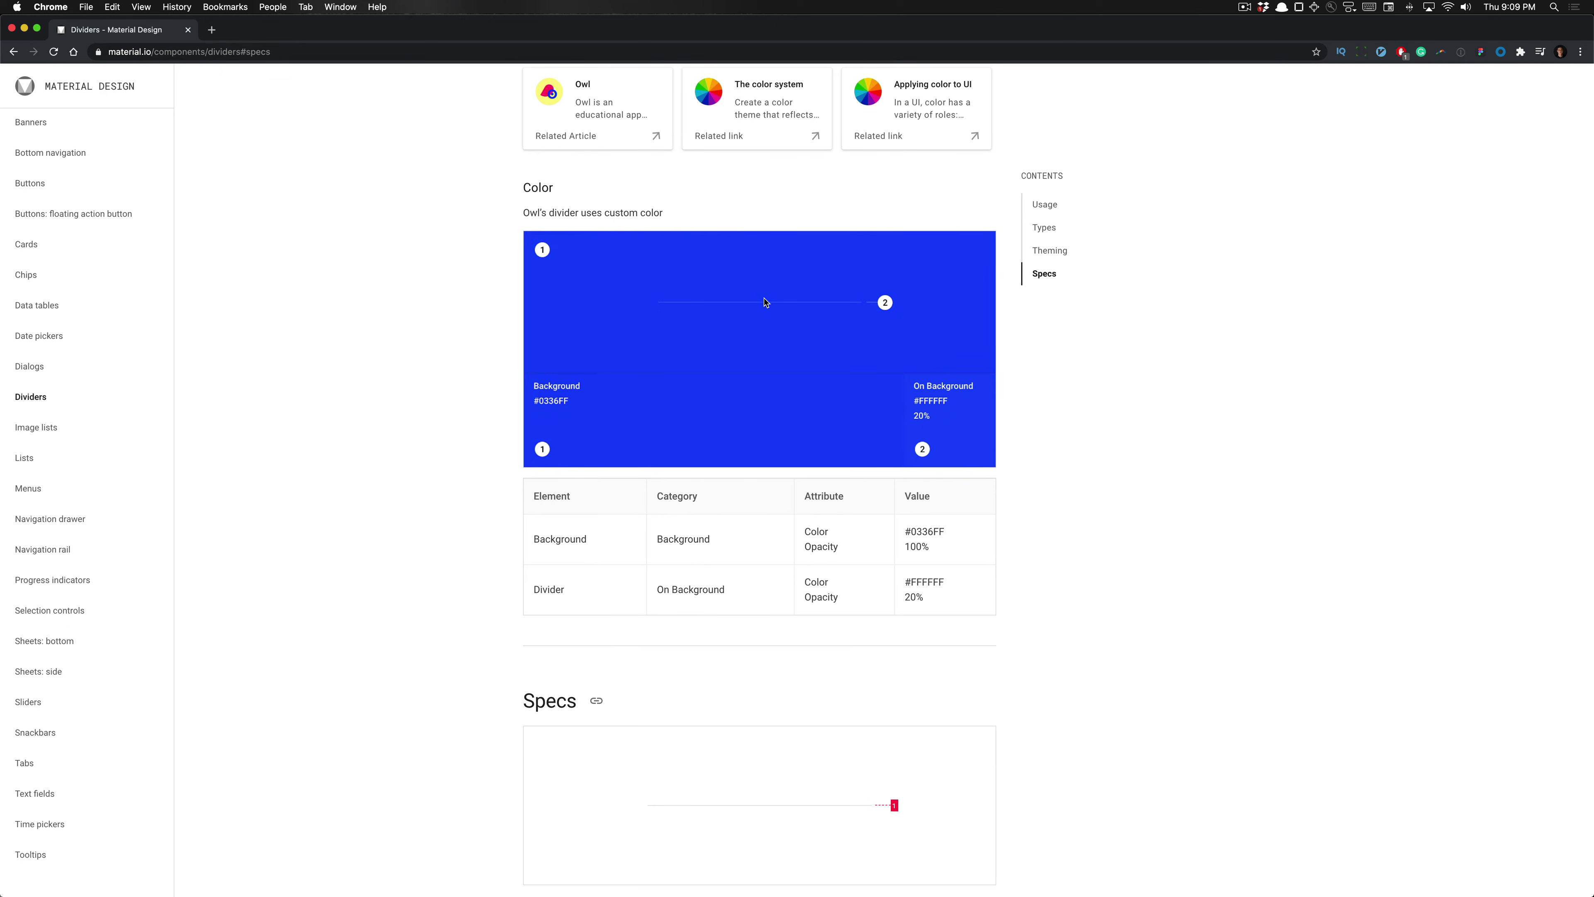
{"action": "scroll", "coordinate": [764, 303], "scroll_direction": "up", "scroll_amount": 2}
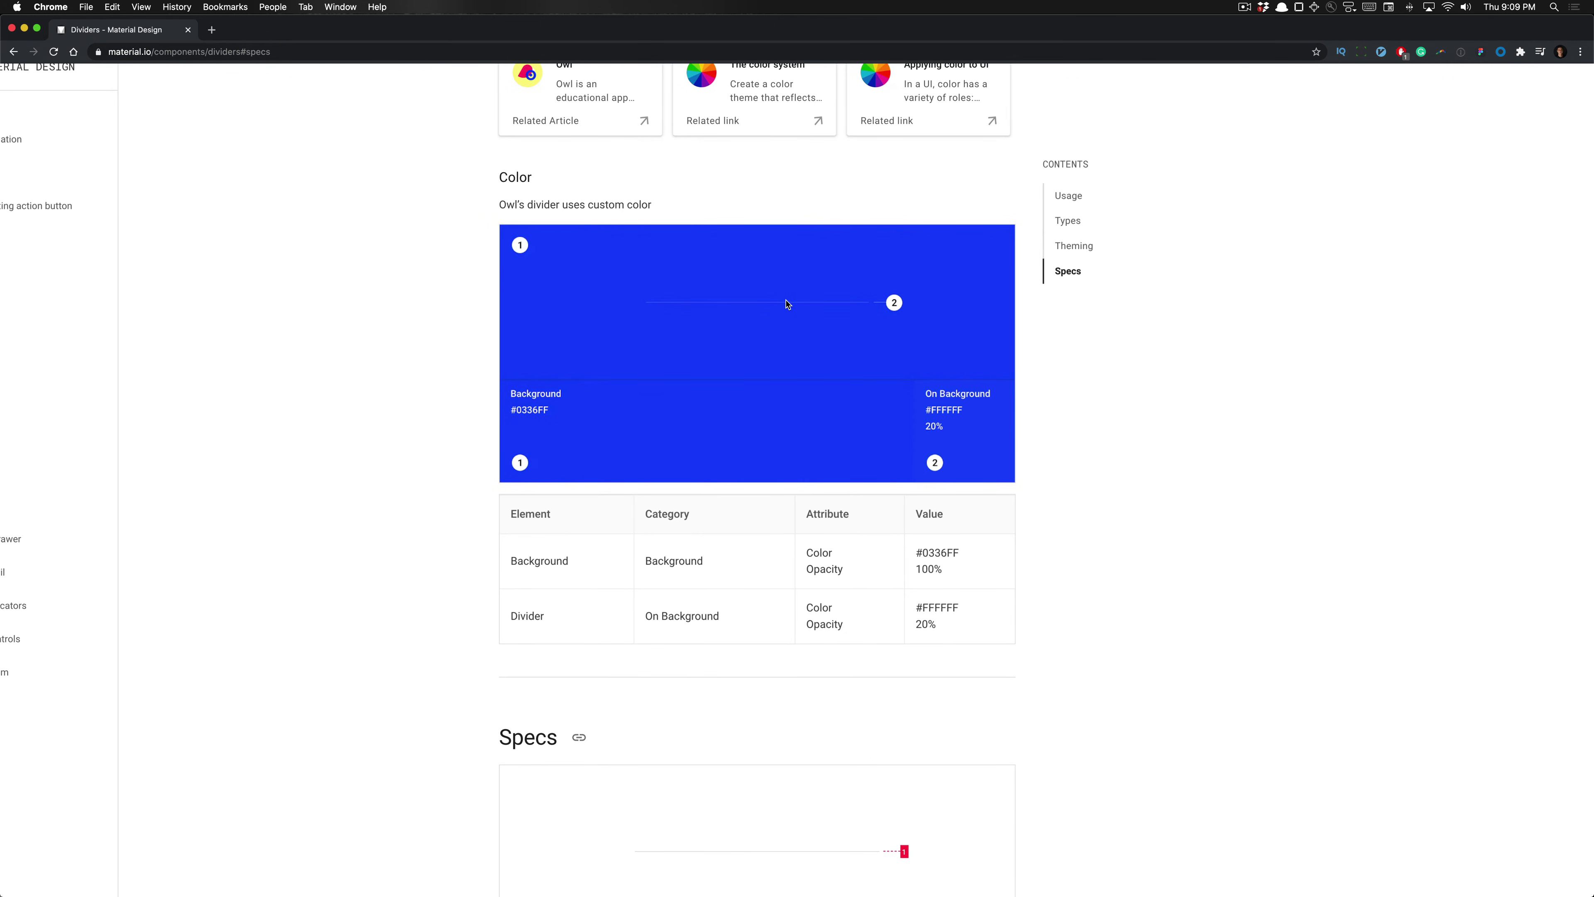
{"action": "scroll", "coordinate": [759, 304], "scroll_direction": "down", "scroll_amount": 2}
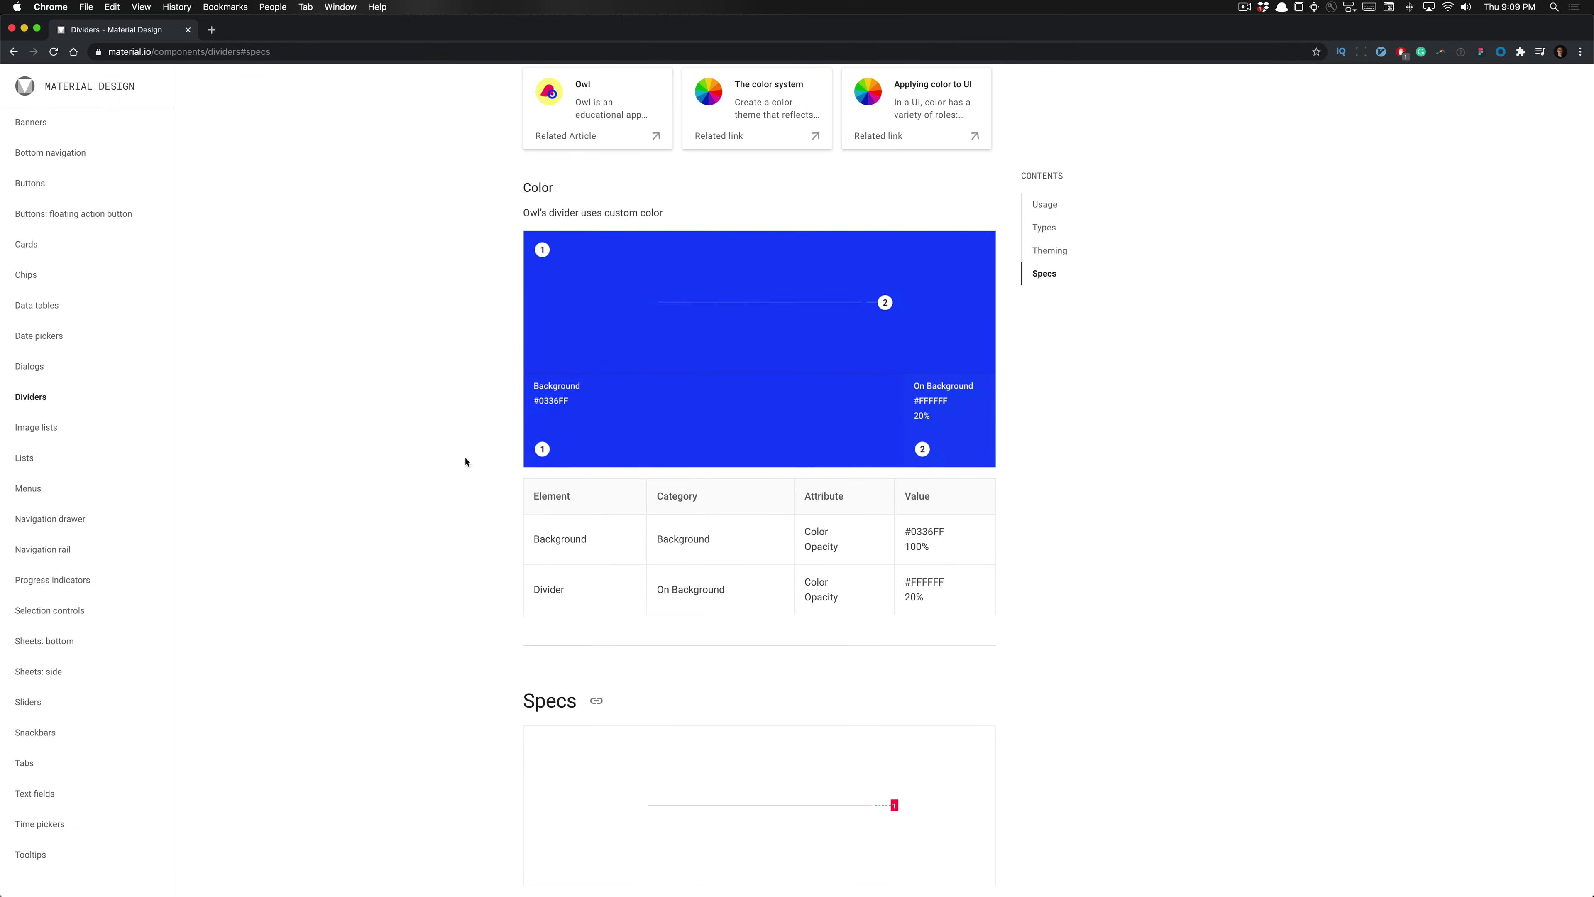
{"action": "scroll", "coordinate": [804, 602], "scroll_direction": "down", "scroll_amount": 9}
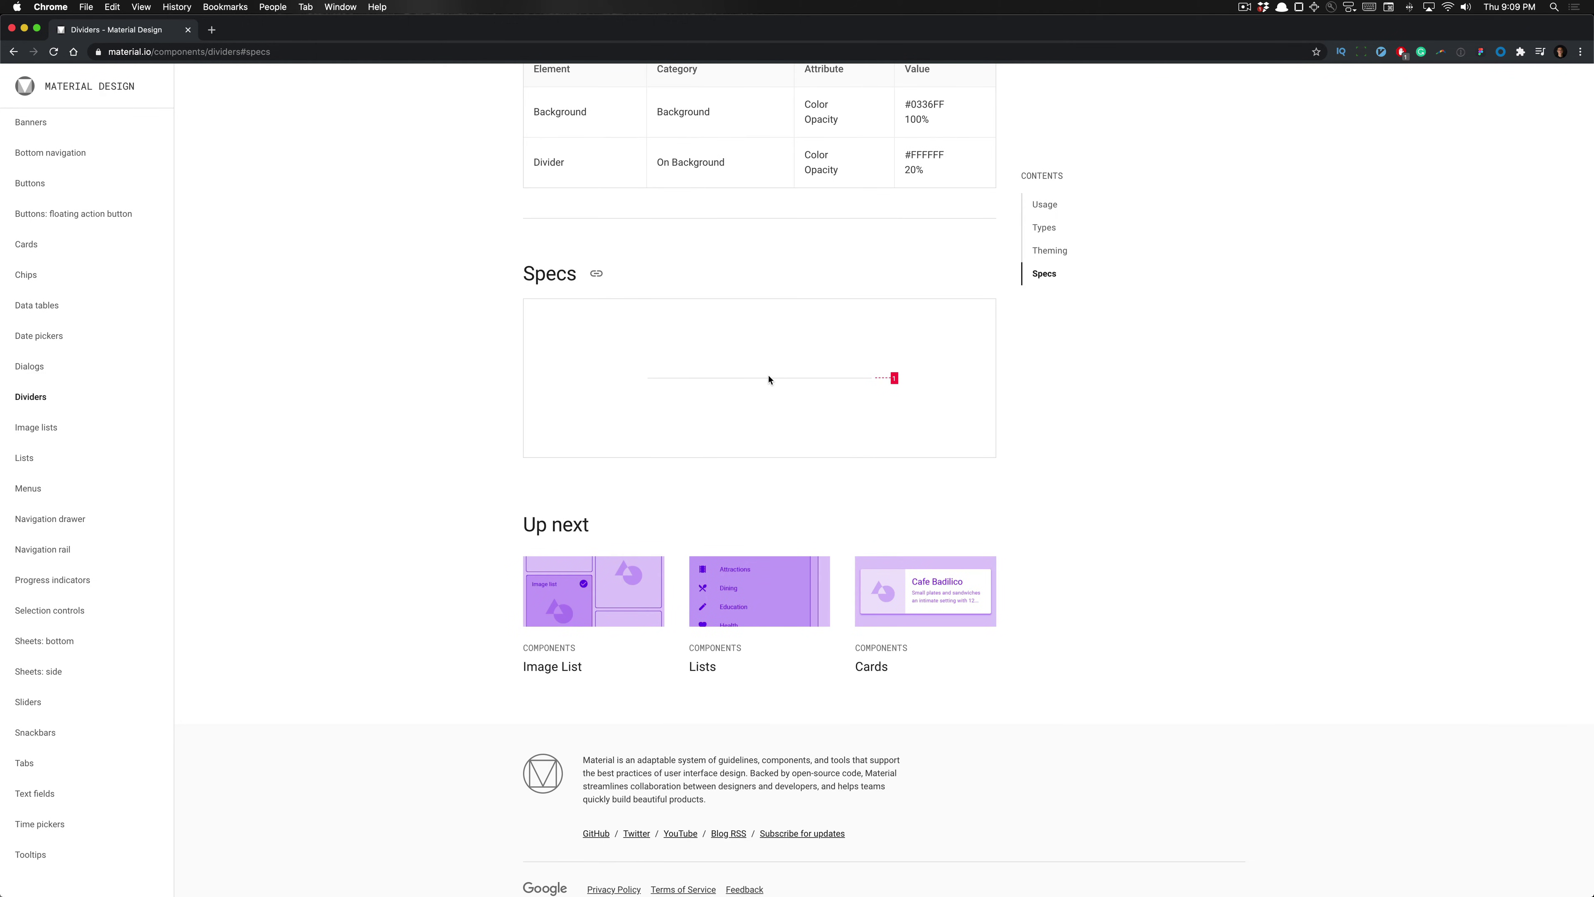
Switch to Figma and pan the canvas to the Dividers frame.
{"action": "key", "text": "super+Tab"}
{"action": "scroll", "coordinate": [689, 533], "scroll_direction": "down", "scroll_amount": 5}
{"action": "scroll", "coordinate": [691, 534], "scroll_direction": "up", "scroll_amount": 4}
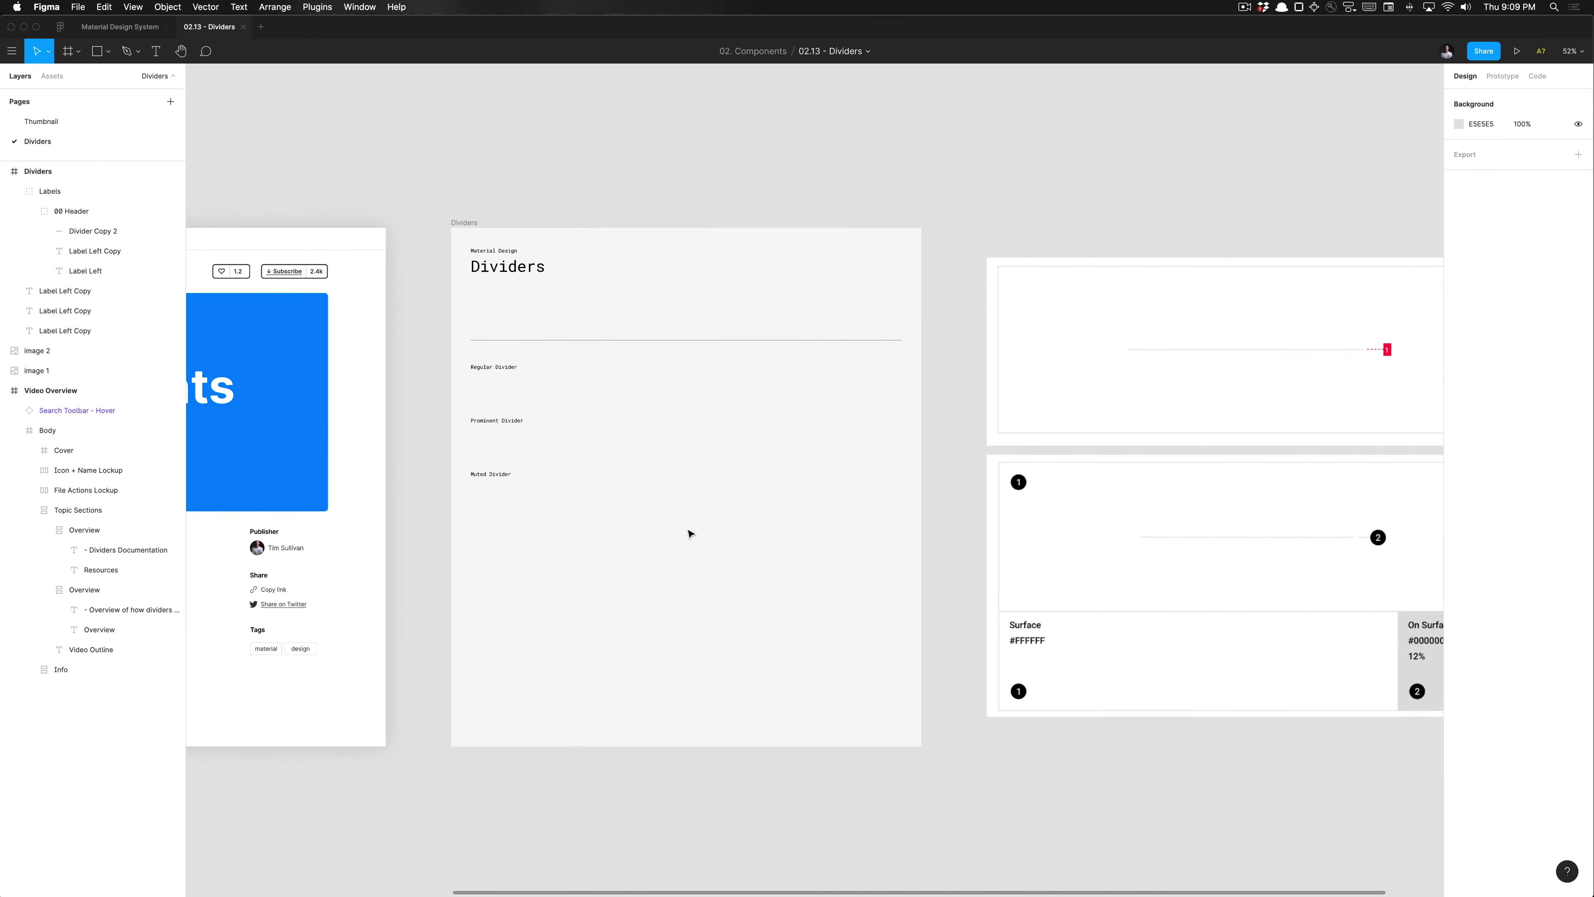
{"action": "scroll", "coordinate": [689, 532], "scroll_direction": "right", "scroll_amount": 4}
{"action": "scroll", "coordinate": [689, 533], "scroll_direction": "down", "scroll_amount": 3}
{"action": "scroll", "coordinate": [689, 533], "scroll_direction": "right", "scroll_amount": 1}
{"action": "scroll", "coordinate": [689, 533], "scroll_direction": "up", "scroll_amount": 4}
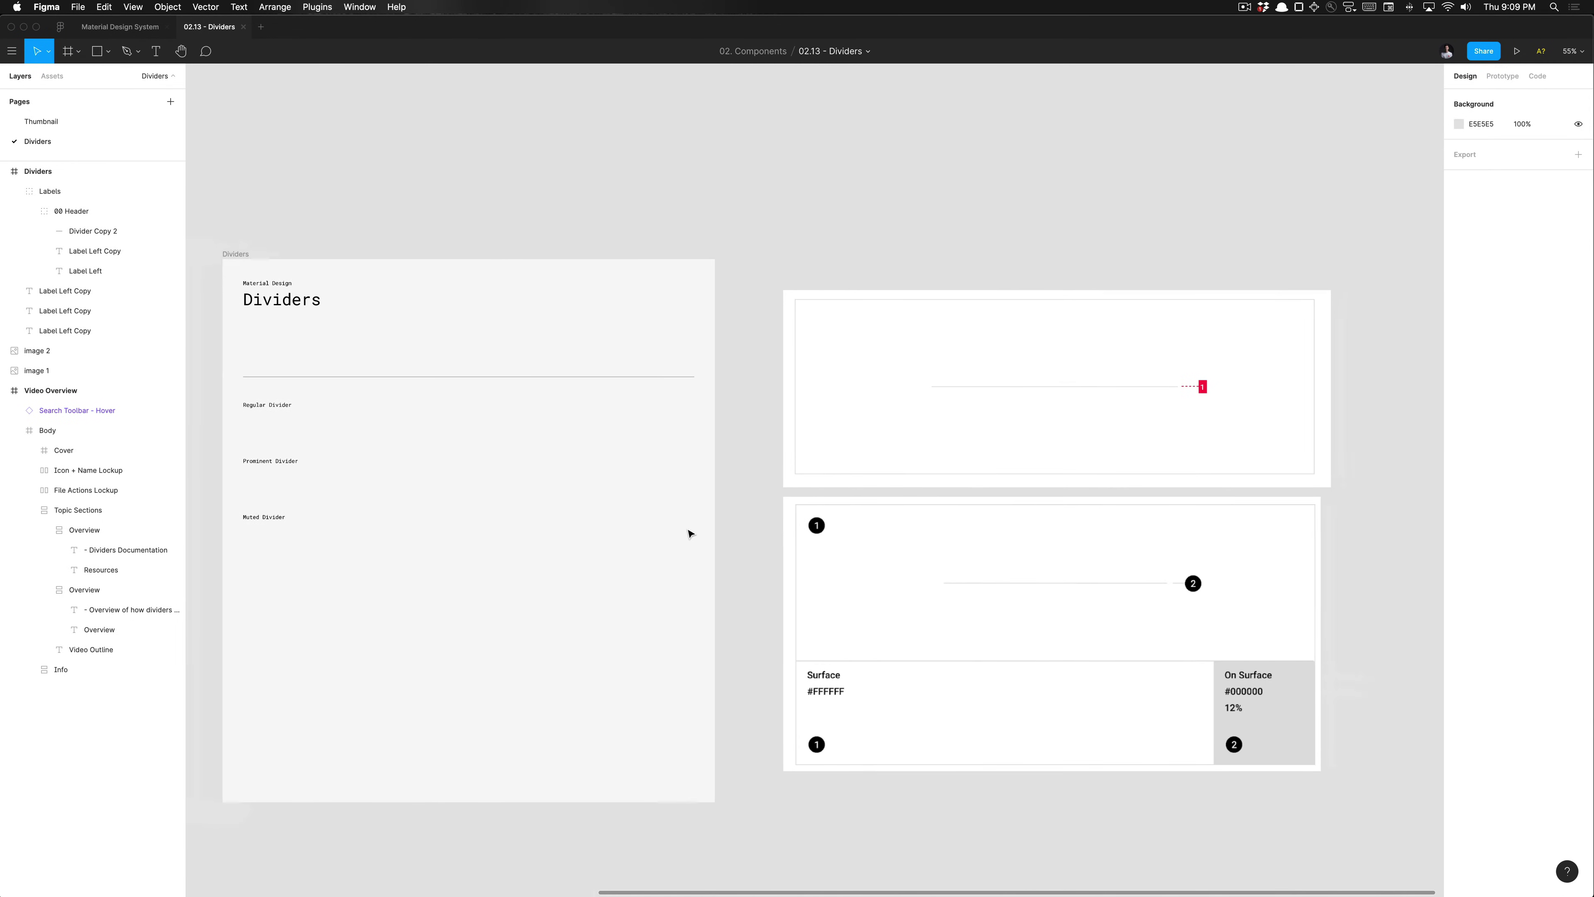
{"action": "scroll", "coordinate": [689, 533], "scroll_direction": "right", "scroll_amount": 1}
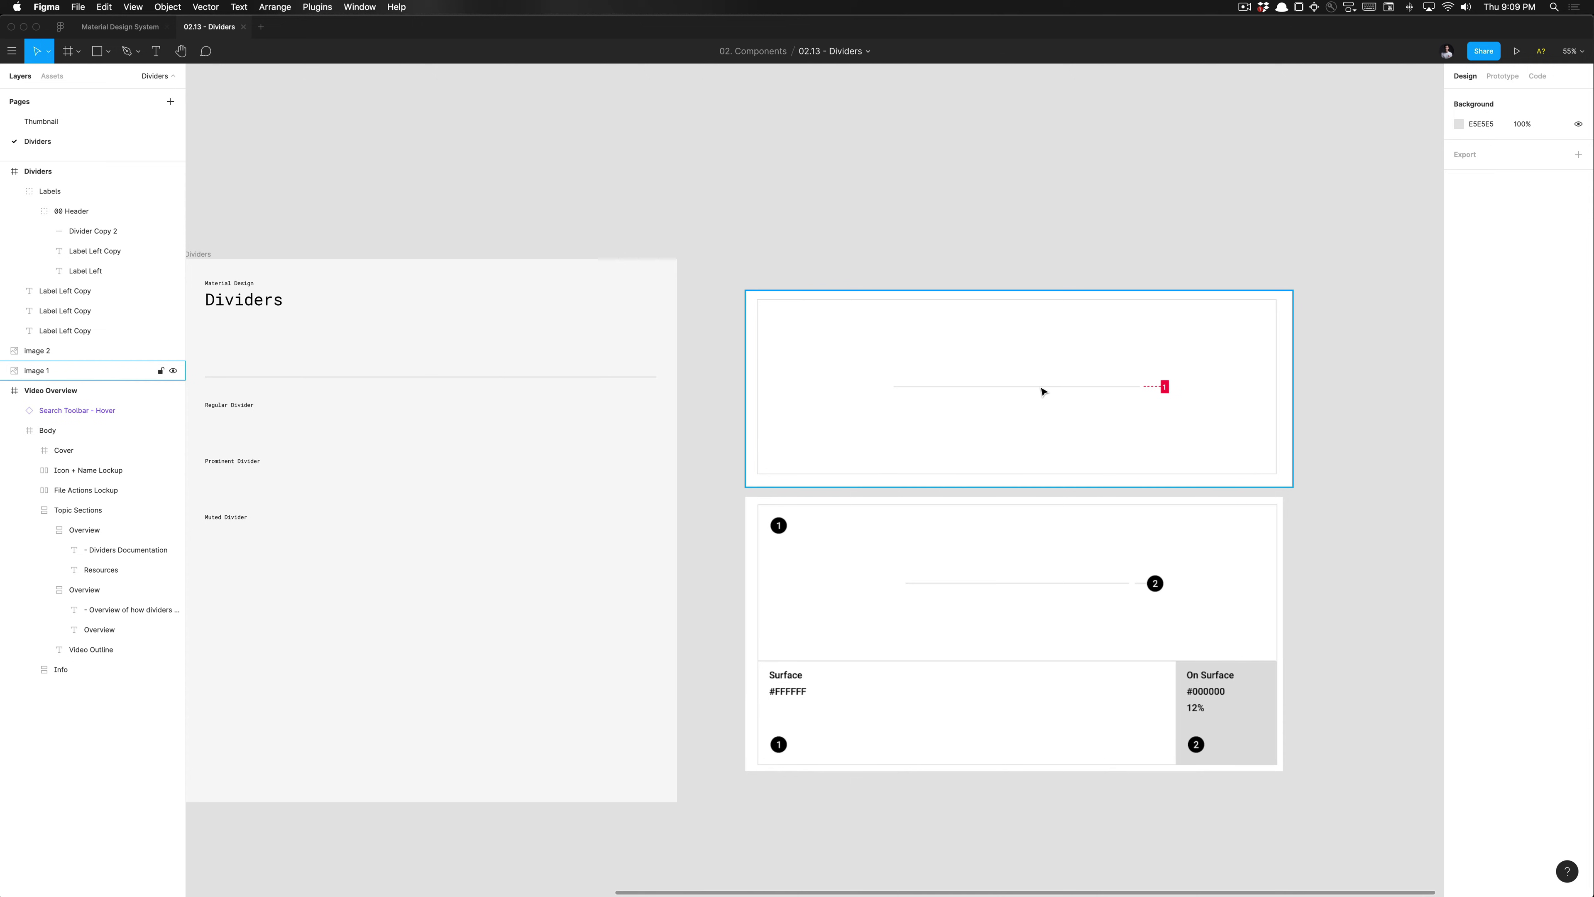
{"action": "scroll", "coordinate": [1042, 392], "scroll_direction": "left", "scroll_amount": 2}
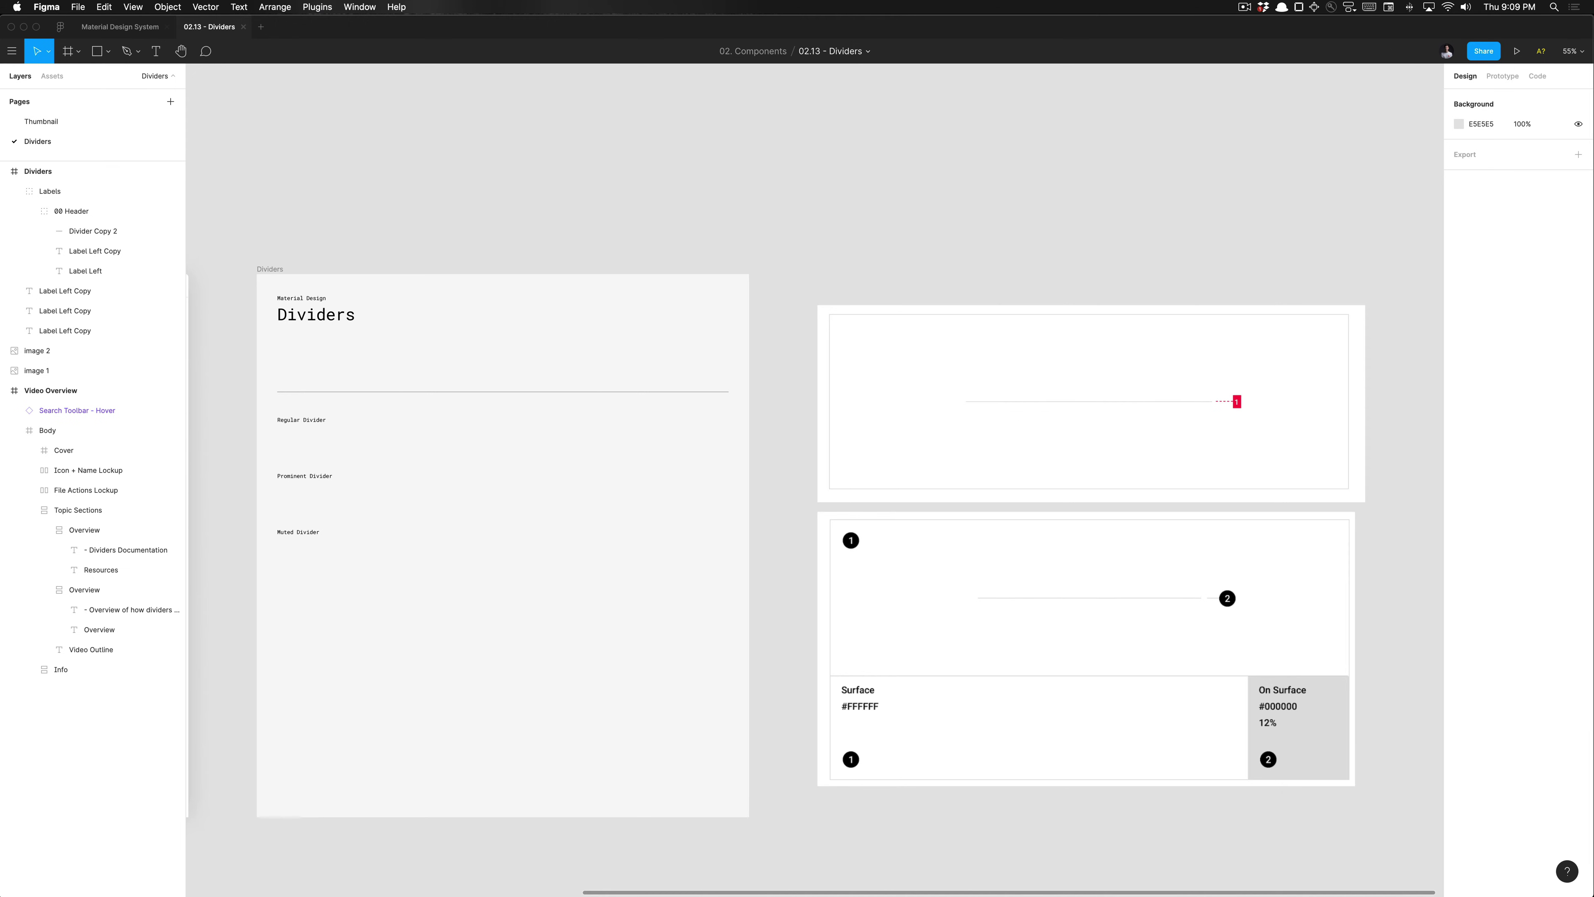
Draw a line near the Prominent Divider label and set it to W 360, H 1.
{"action": "key", "text": "l"}
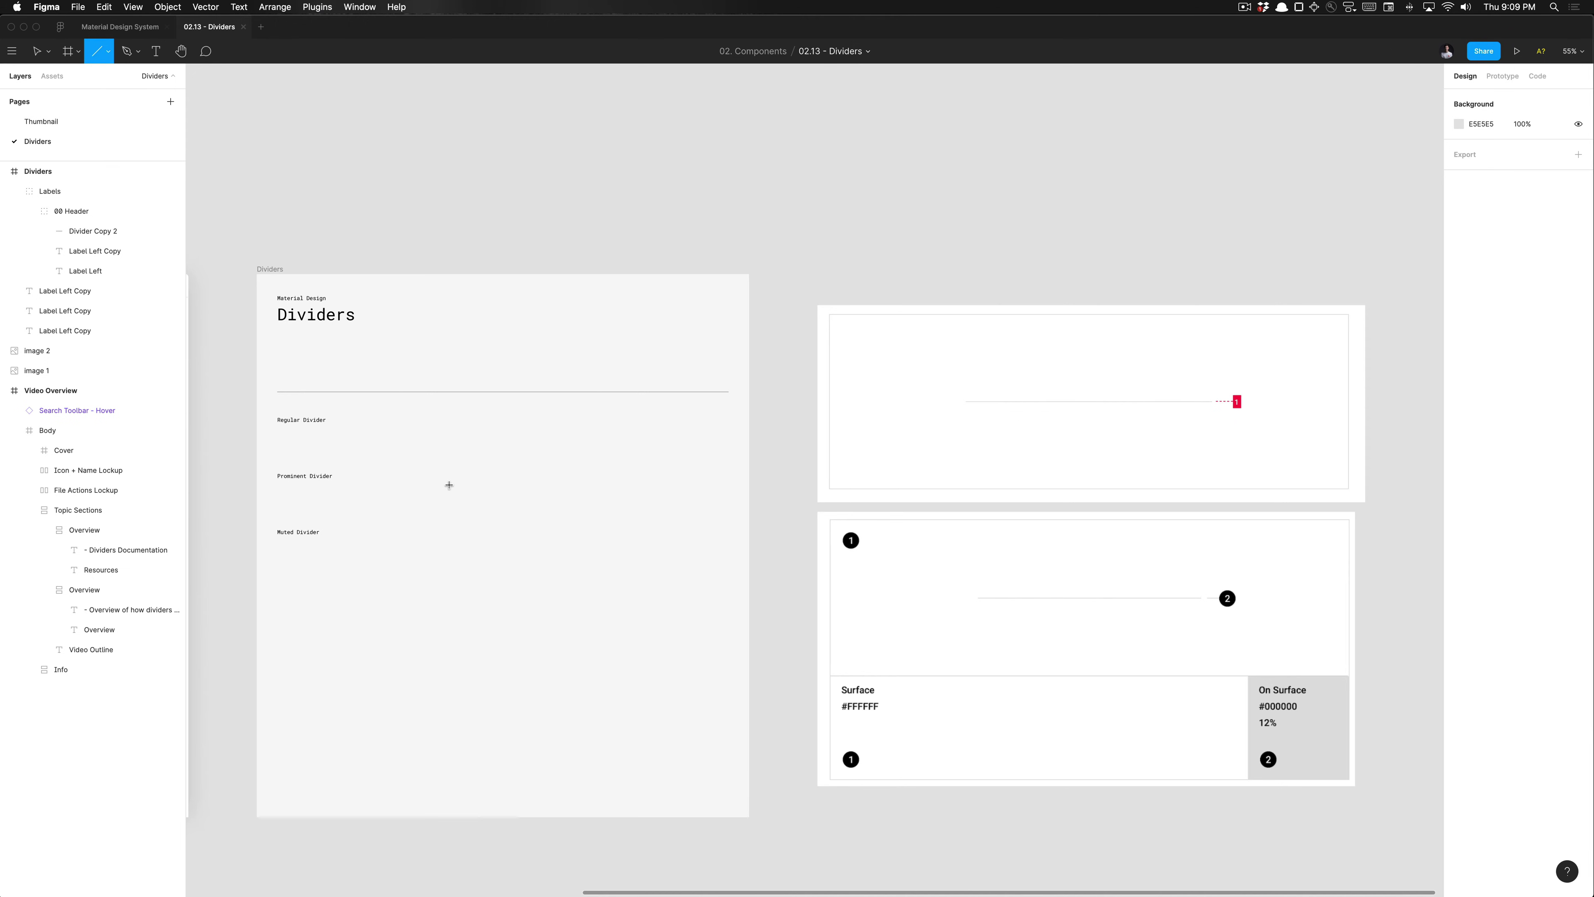
{"action": "left_click_drag", "start_coordinate": [449, 485], "coordinate": [620, 484]}
{"action": "left_click", "coordinate": [1492, 148]}
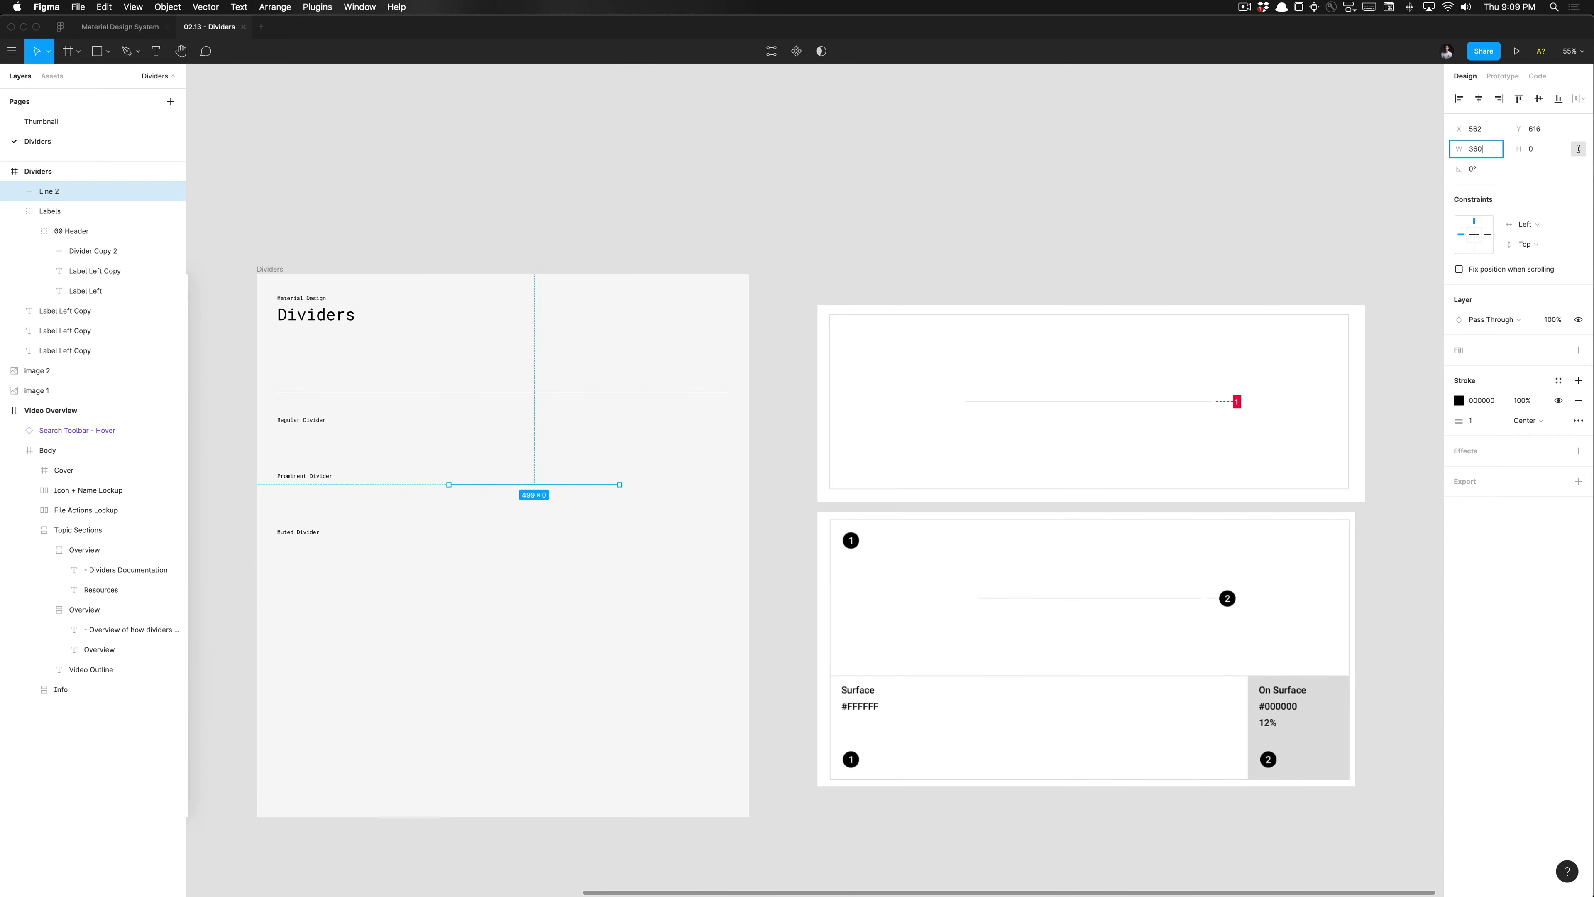
{"action": "key", "text": "Tab"}
{"action": "key", "text": "Return"}
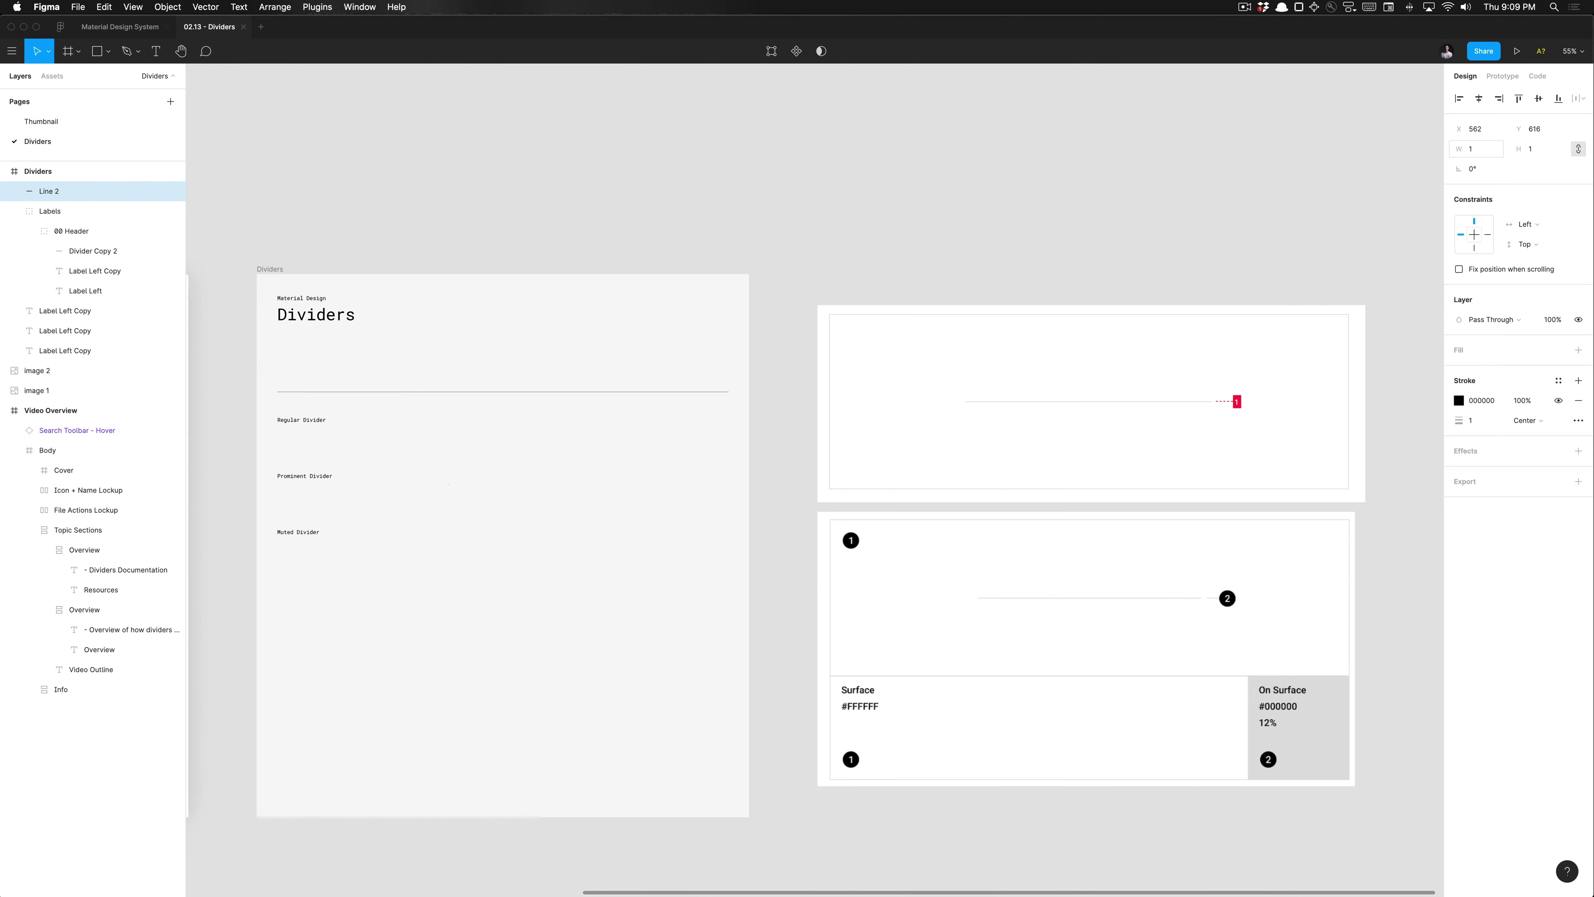
Undo the height change so the line stays 360 × 0, then reselect it.
{"action": "scroll", "coordinate": [456, 500], "scroll_direction": "up", "scroll_amount": 5}
{"action": "scroll", "coordinate": [449, 483], "scroll_direction": "up", "scroll_amount": 2}
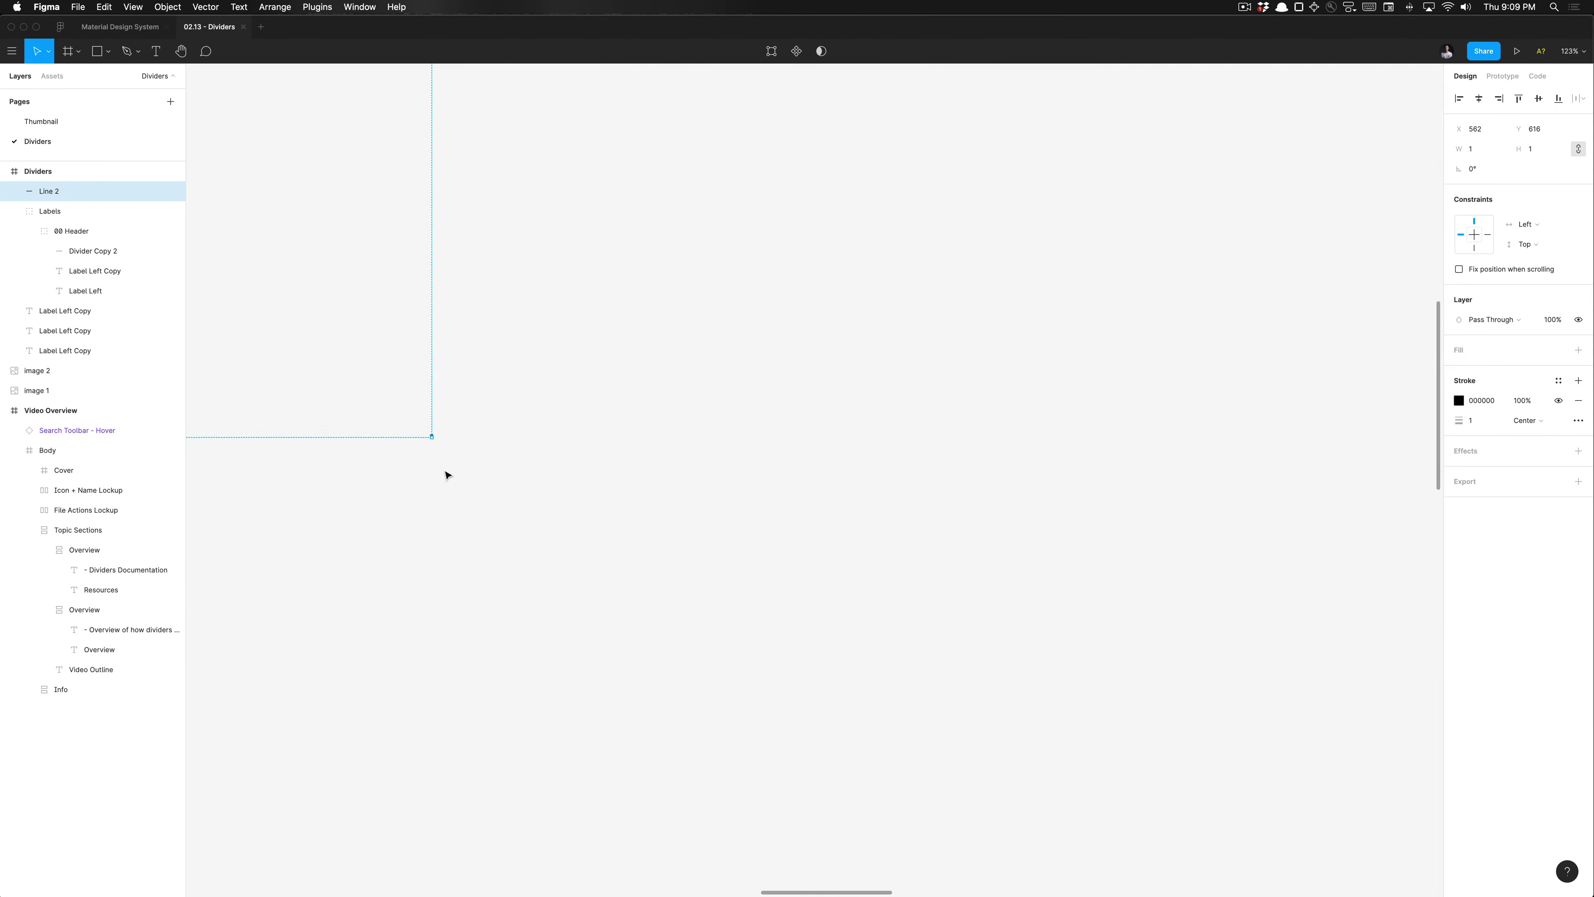
{"action": "key", "text": "super+z"}
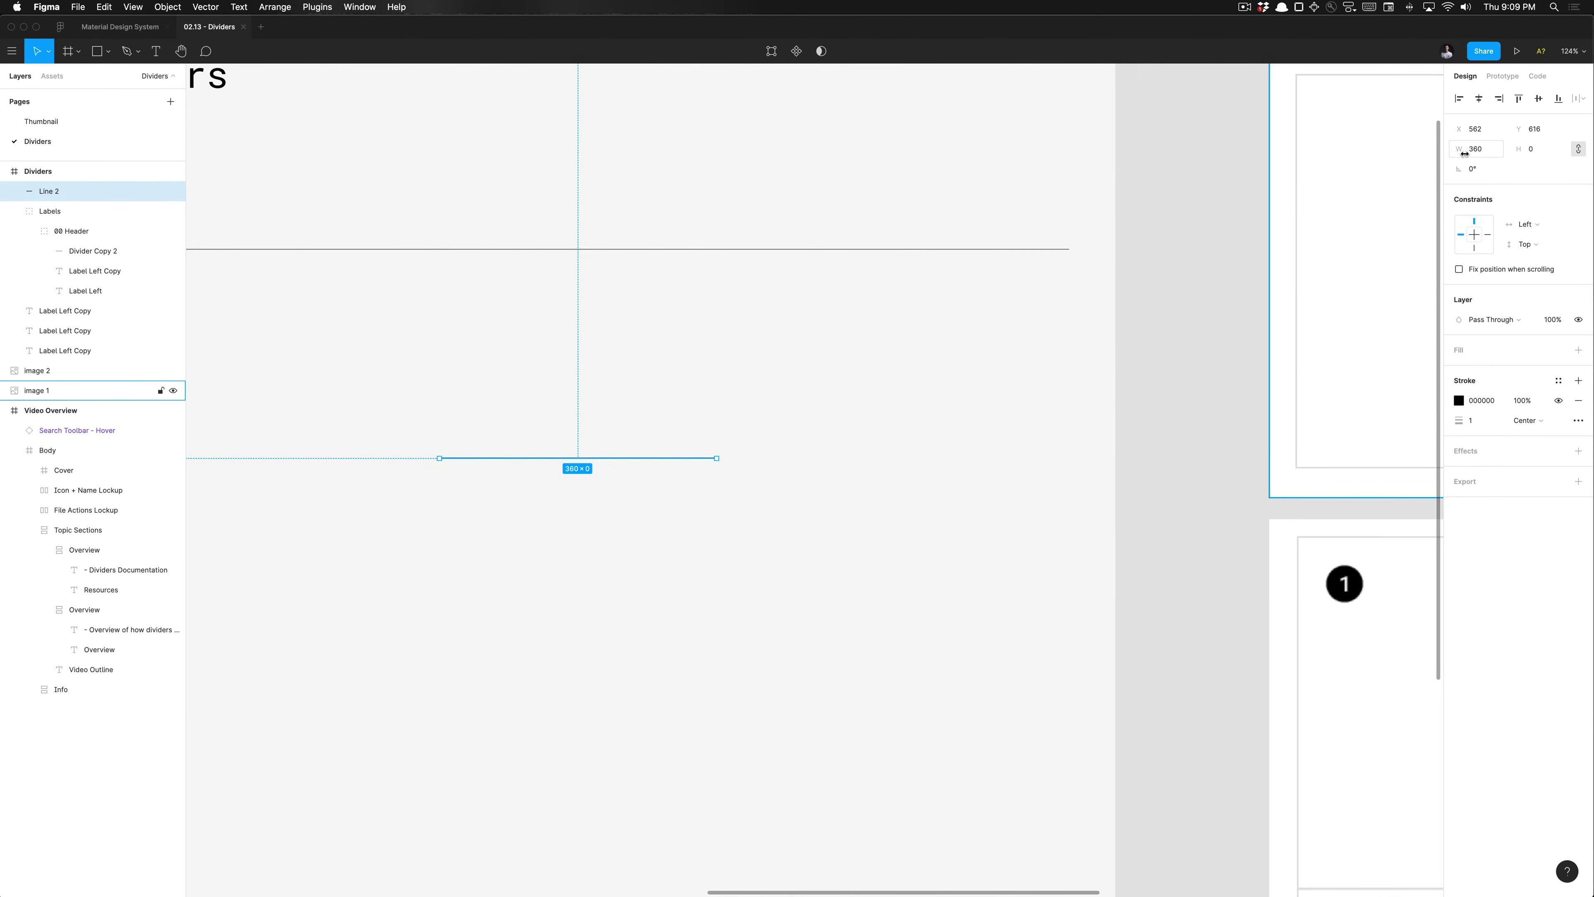
{"action": "left_click", "coordinate": [1482, 150]}
{"action": "key", "text": "Escape"}
{"action": "left_click", "coordinate": [679, 434]}
{"action": "scroll", "coordinate": [679, 435], "scroll_direction": "up", "scroll_amount": 8}
{"action": "left_click_drag", "start_coordinate": [676, 432], "coordinate": [759, 637]}
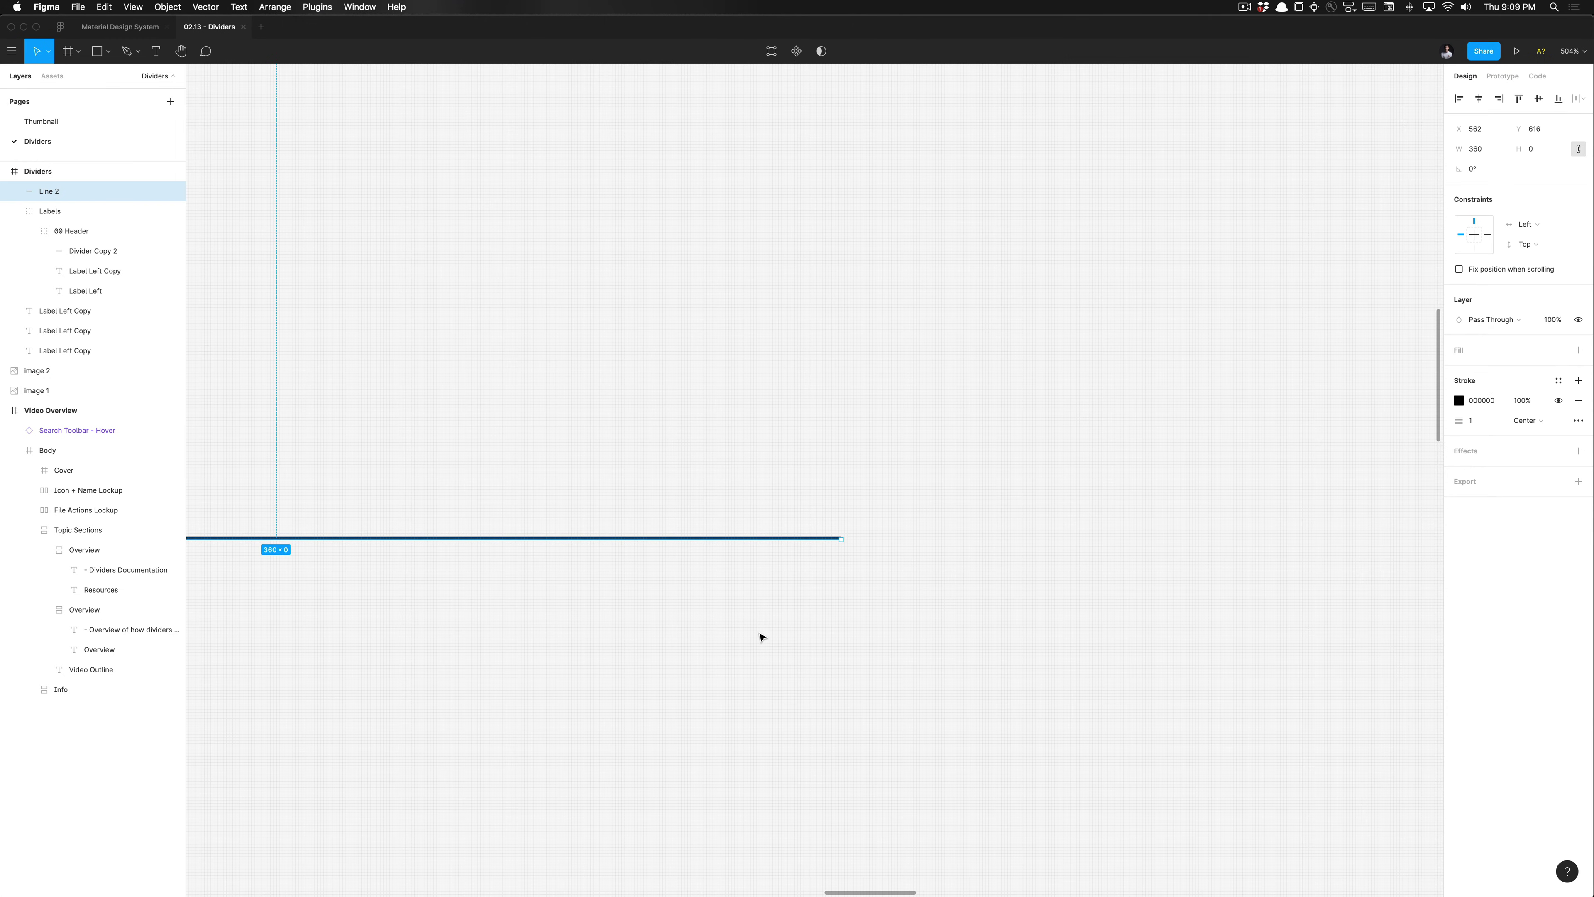
{"action": "scroll", "coordinate": [790, 561], "scroll_direction": "down", "scroll_amount": 2}
{"action": "scroll", "coordinate": [790, 561], "scroll_direction": "up", "scroll_amount": 3}
{"action": "scroll", "coordinate": [790, 562], "scroll_direction": "down", "scroll_amount": 4}
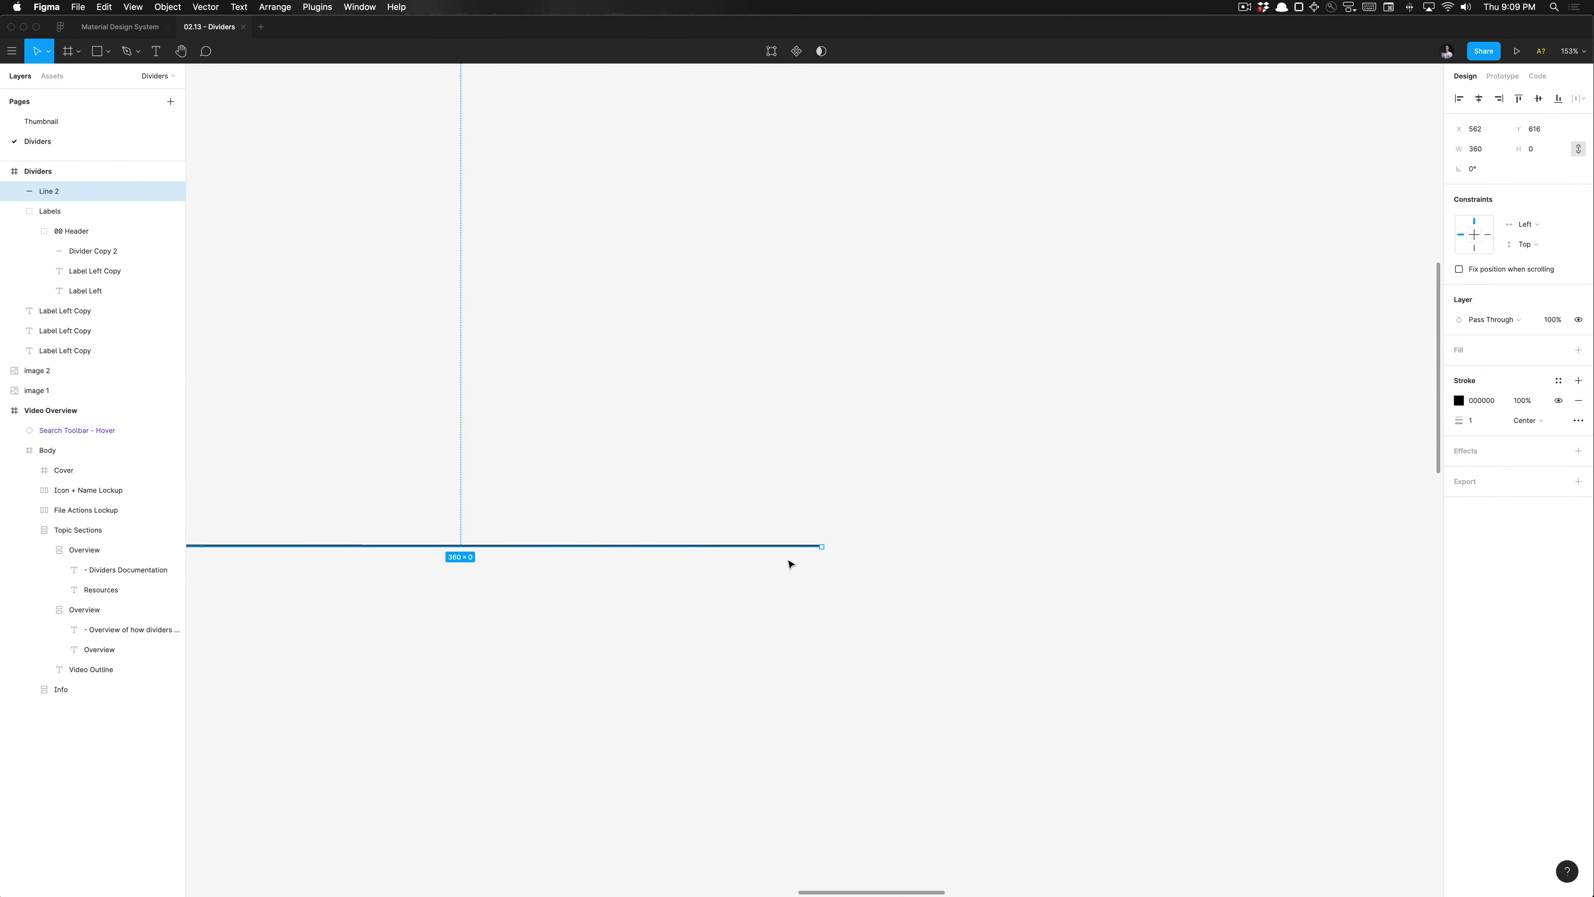
{"action": "scroll", "coordinate": [790, 563], "scroll_direction": "left", "scroll_amount": 5}
{"action": "scroll", "coordinate": [790, 563], "scroll_direction": "down", "scroll_amount": 5}
{"action": "scroll", "coordinate": [788, 563], "scroll_direction": "up", "scroll_amount": 5}
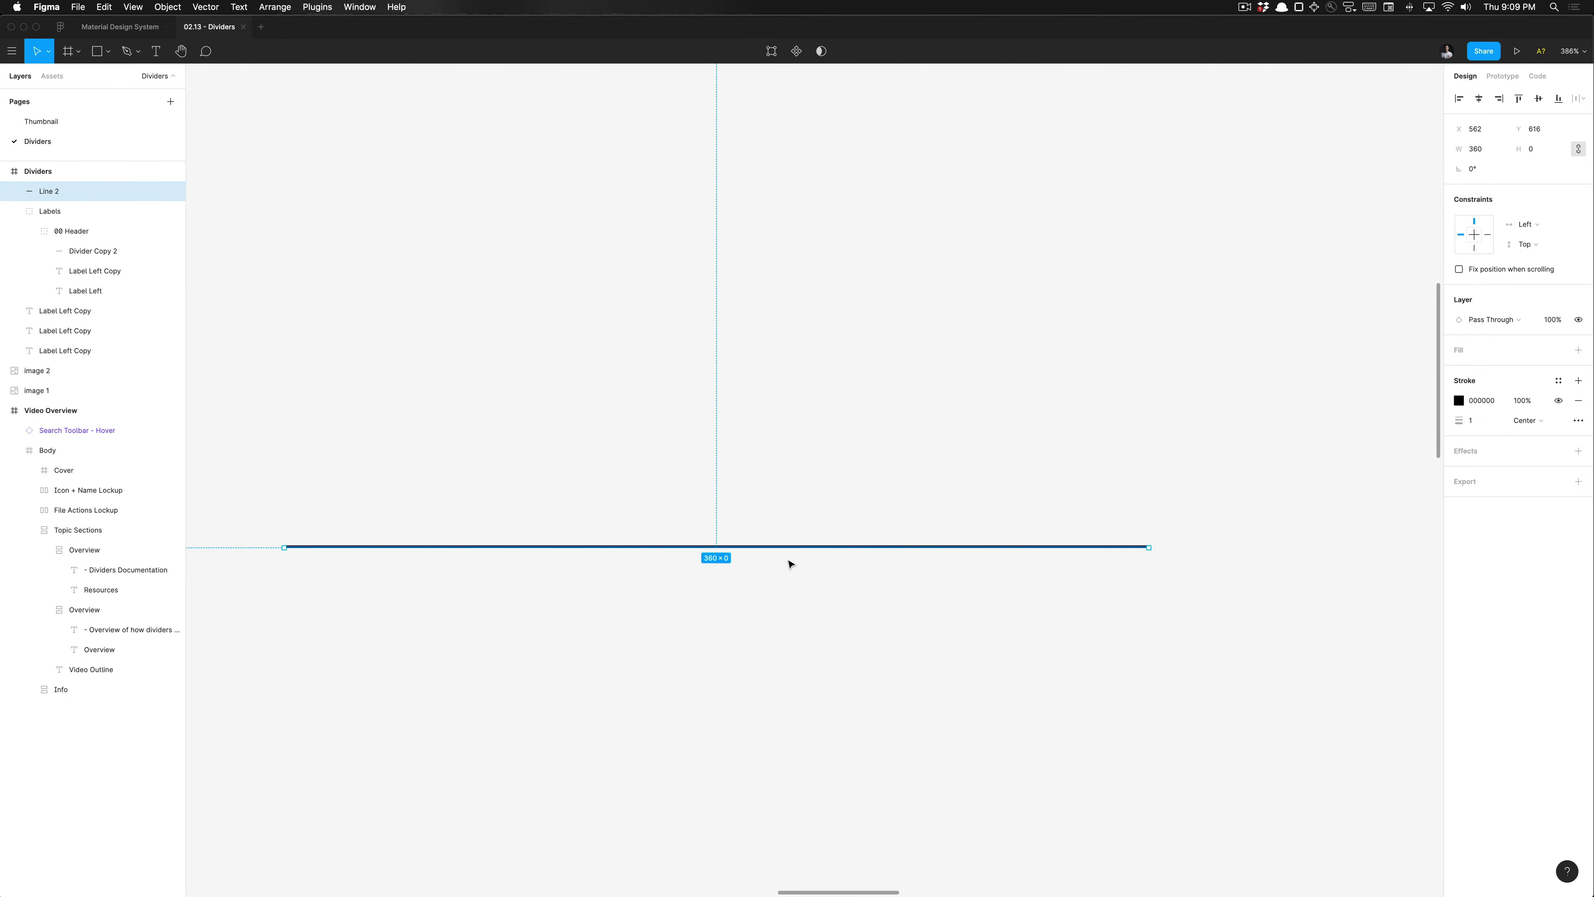
{"action": "right_click", "coordinate": [782, 548]}
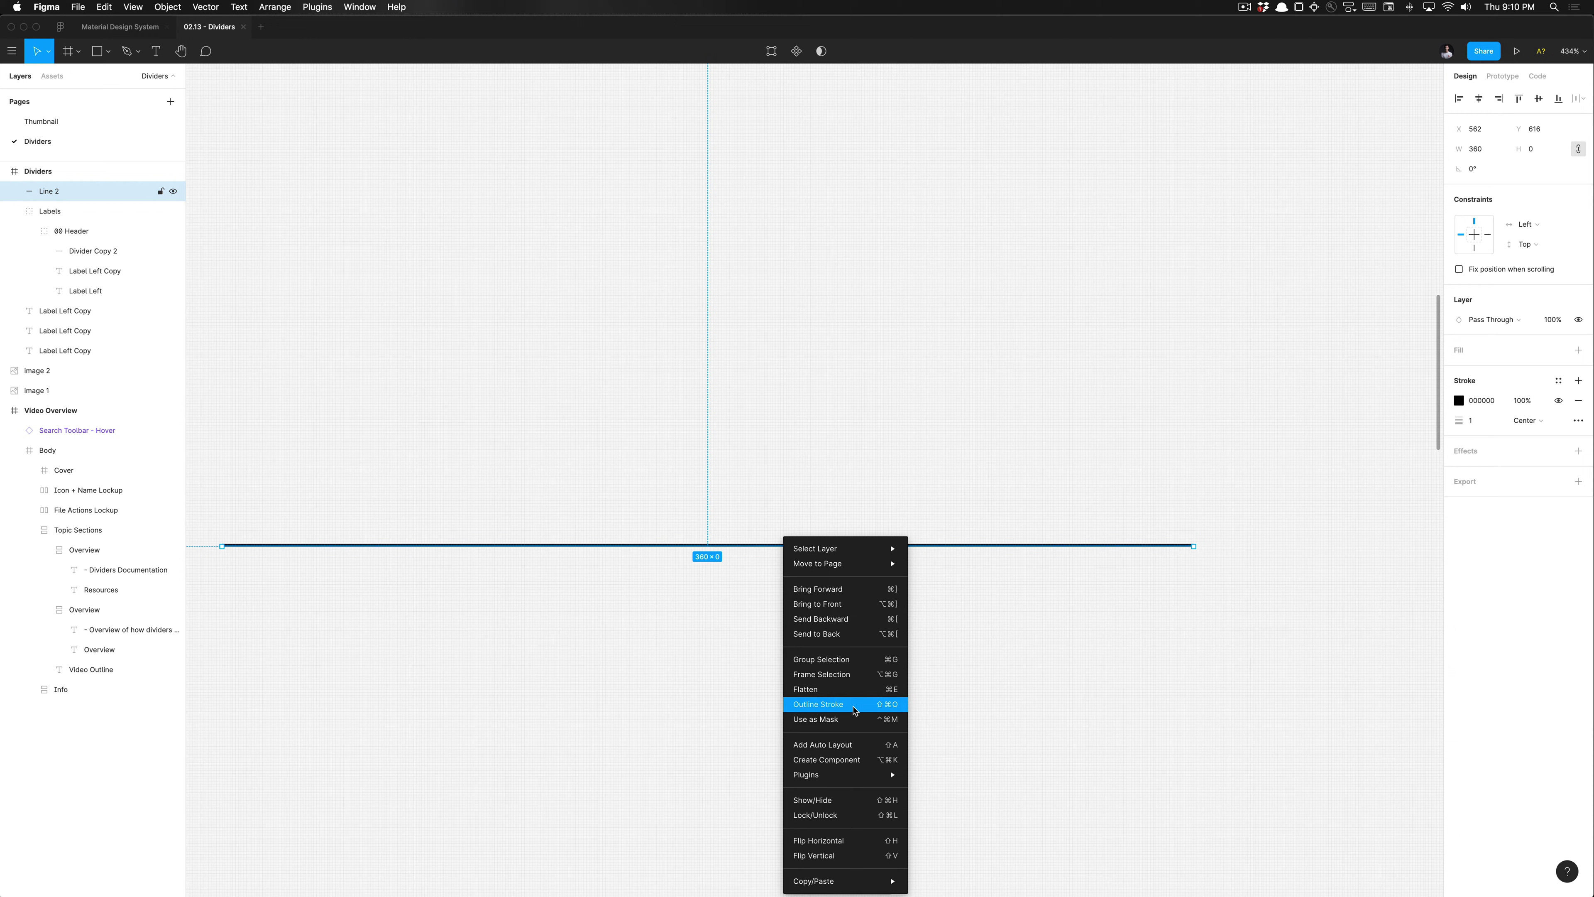
{"action": "left_click", "coordinate": [818, 704]}
{"action": "key", "text": "super+z"}
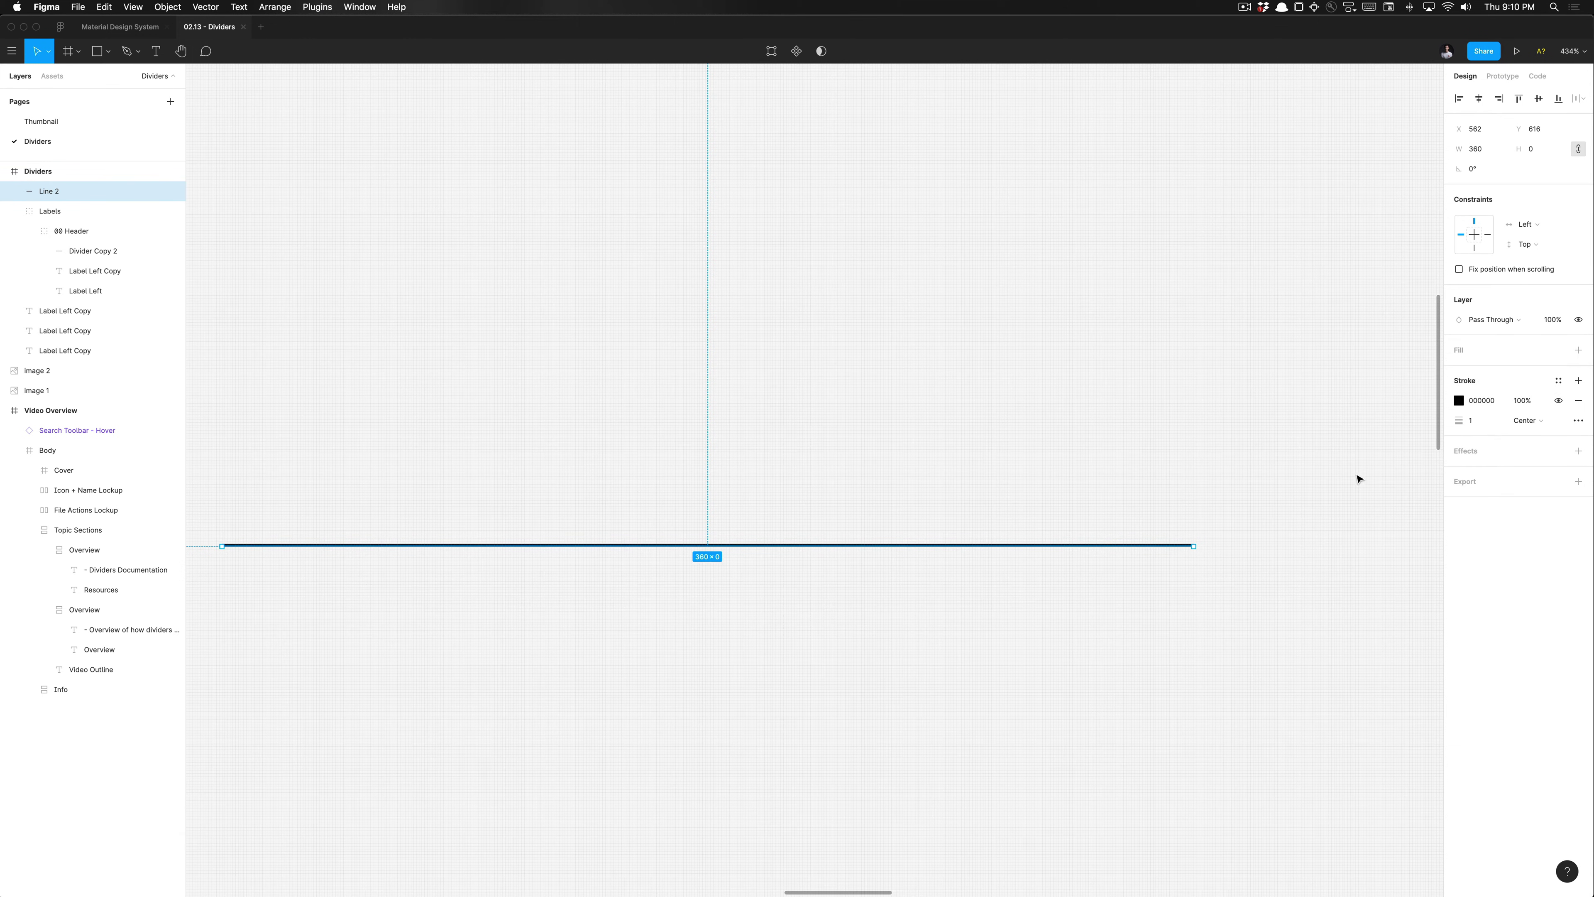
{"action": "left_click", "coordinate": [1306, 486]}
{"action": "left_click", "coordinate": [1067, 533]}
{"action": "right_click", "coordinate": [887, 544]}
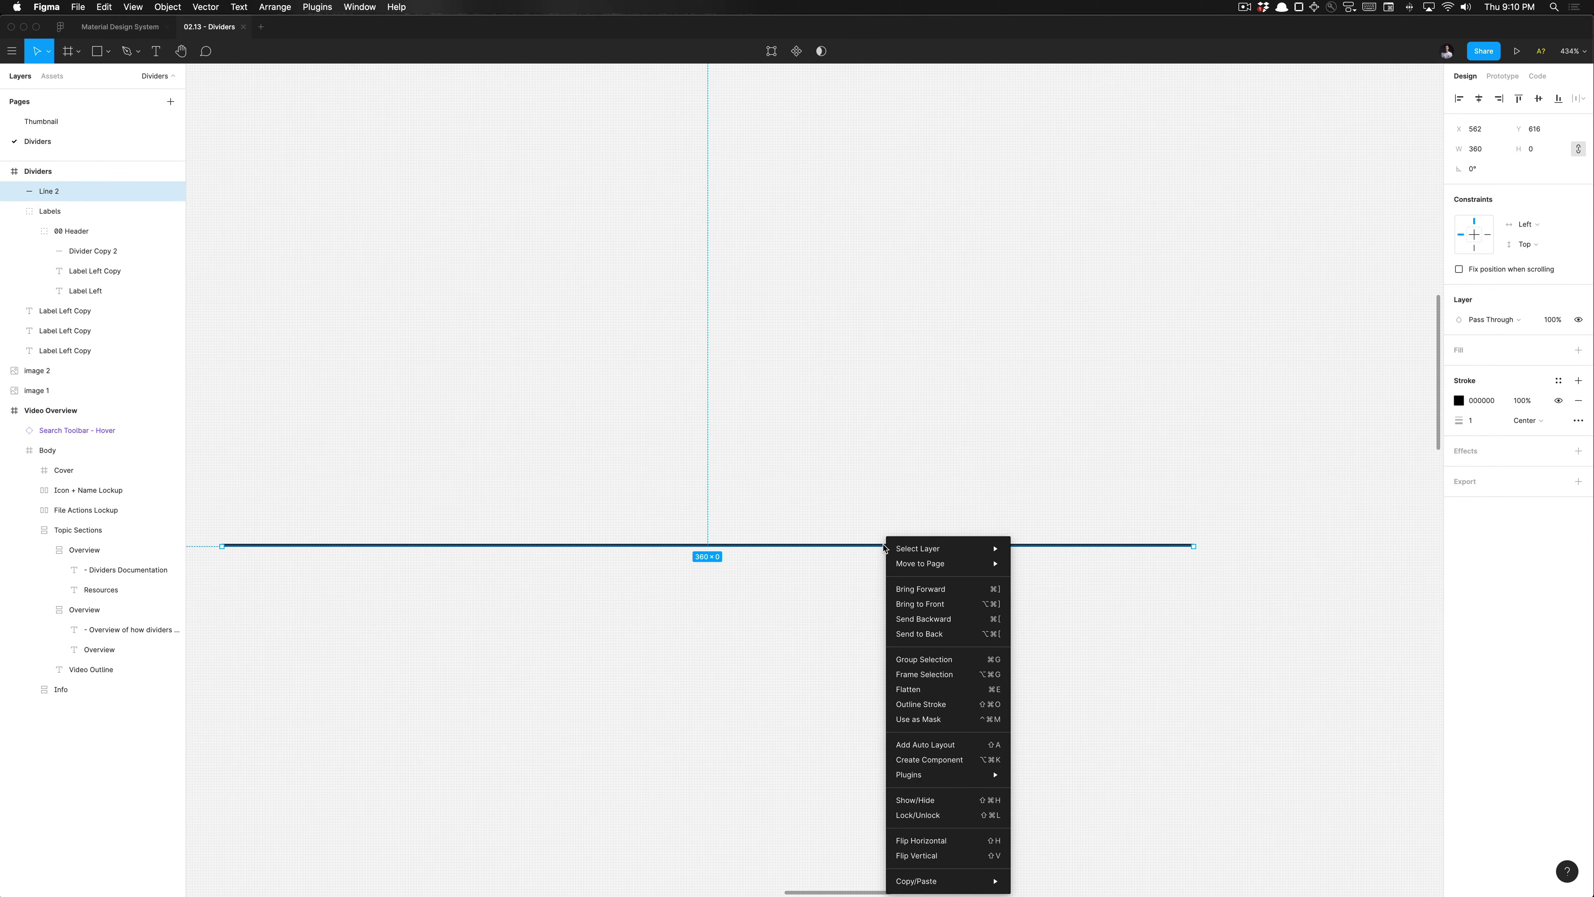
{"action": "left_click", "coordinate": [970, 704]}
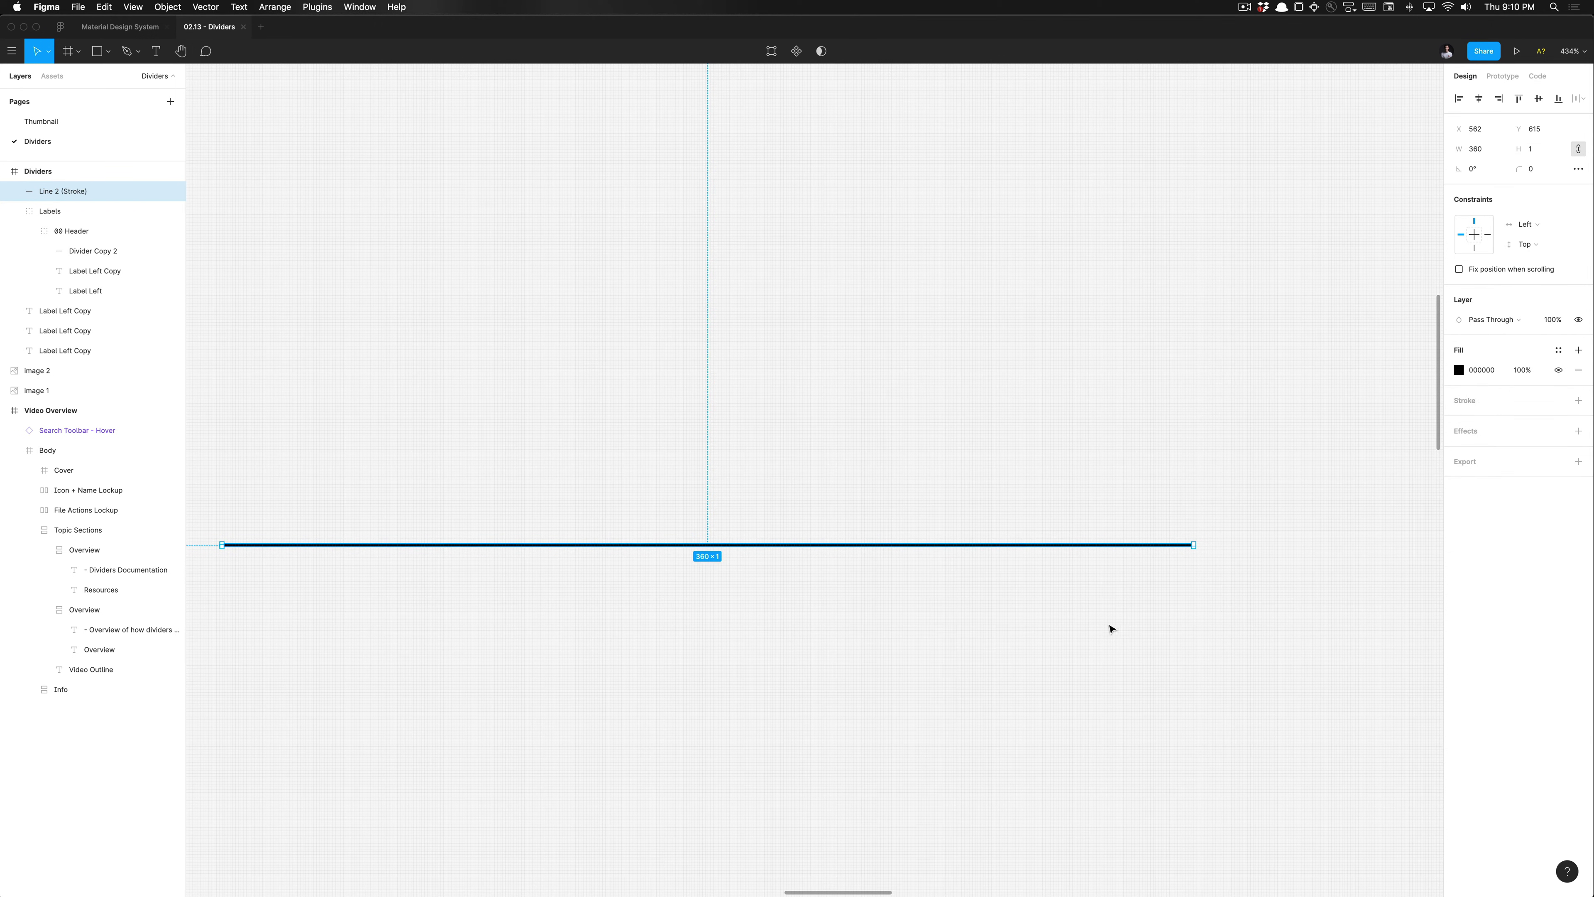
{"action": "scroll", "coordinate": [910, 621], "scroll_direction": "down", "scroll_amount": 5}
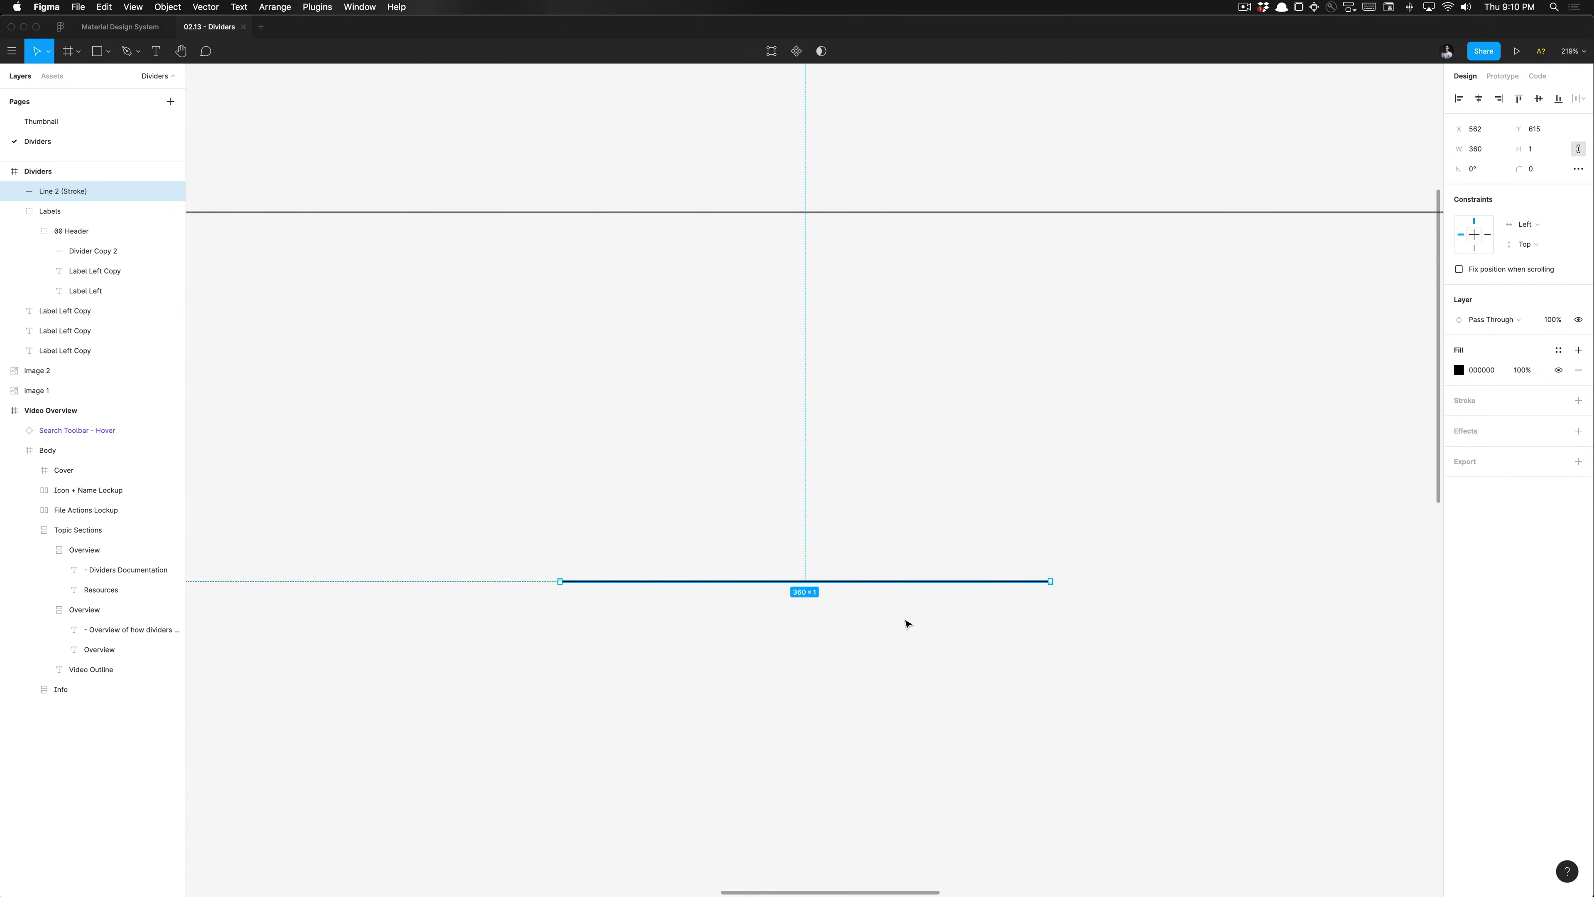
{"action": "key", "text": "super+z"}
Duplicate the 360-wide line just below the original, then select the original.
{"action": "left_click_drag", "start_coordinate": [889, 581], "coordinate": [890, 637], "text": "alt"}
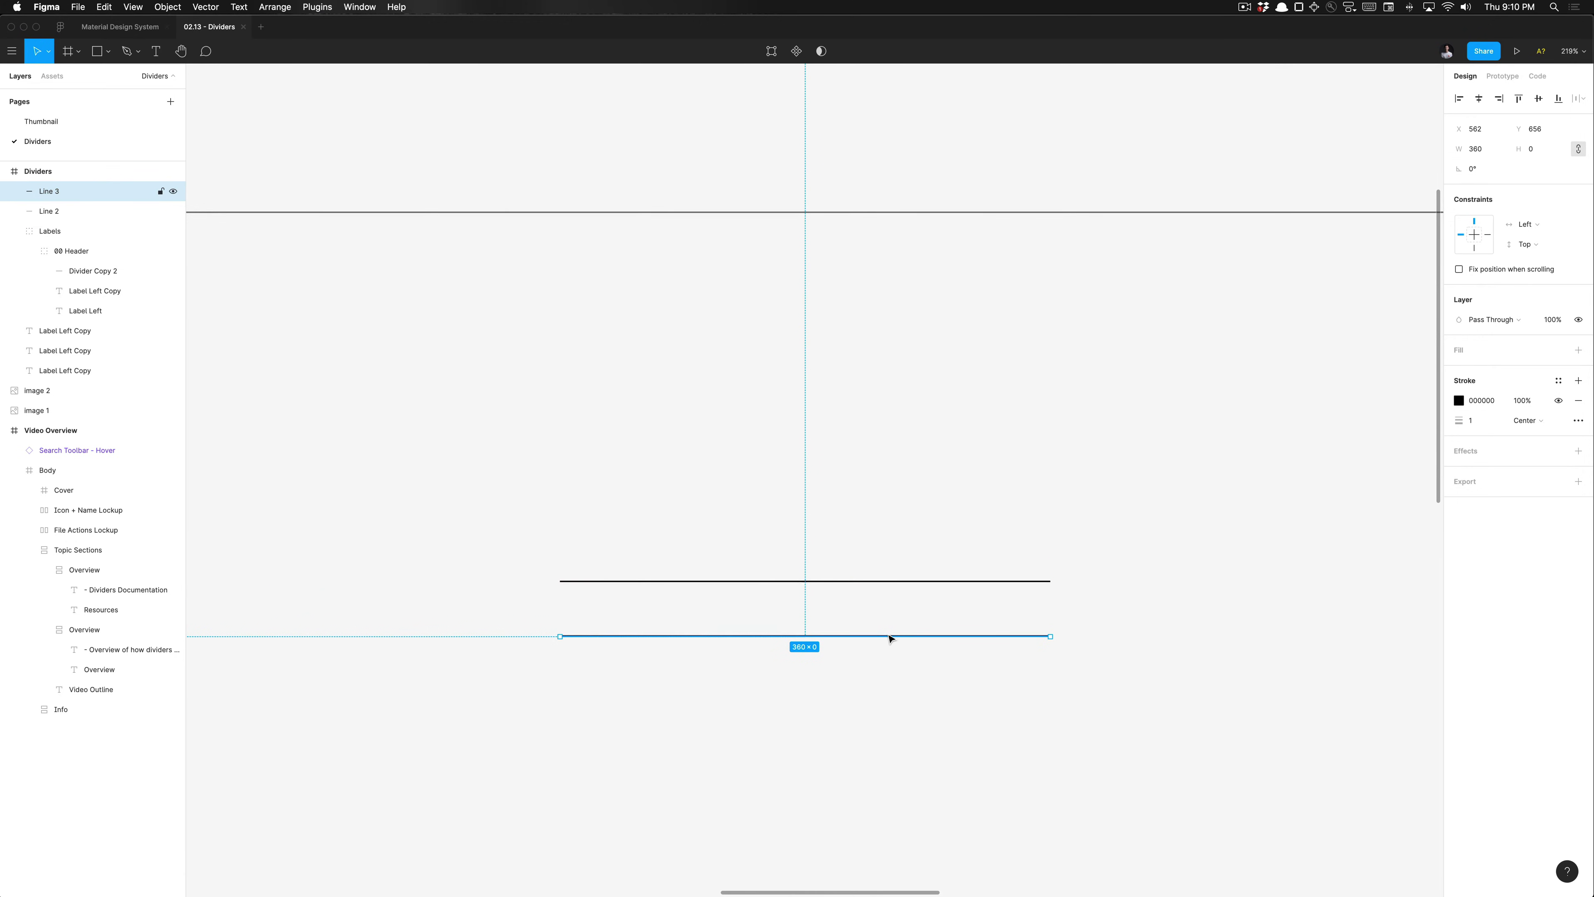
{"action": "left_click", "coordinate": [872, 581]}
{"action": "scroll", "coordinate": [871, 584], "scroll_direction": "up", "scroll_amount": 5}
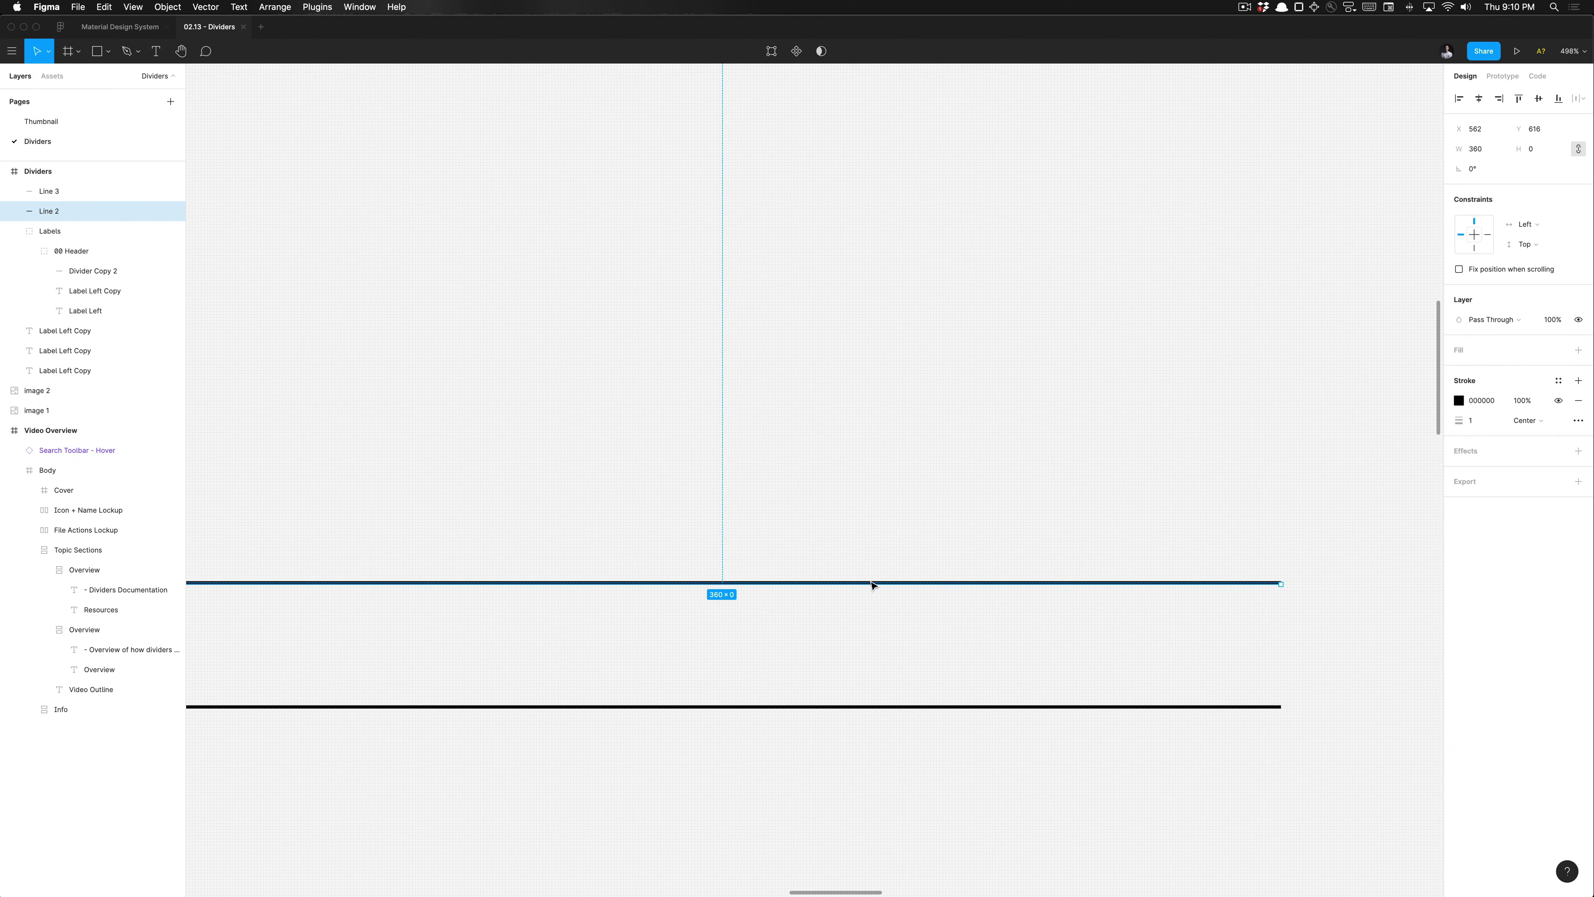
{"action": "scroll", "coordinate": [872, 585], "scroll_direction": "up", "scroll_amount": 10}
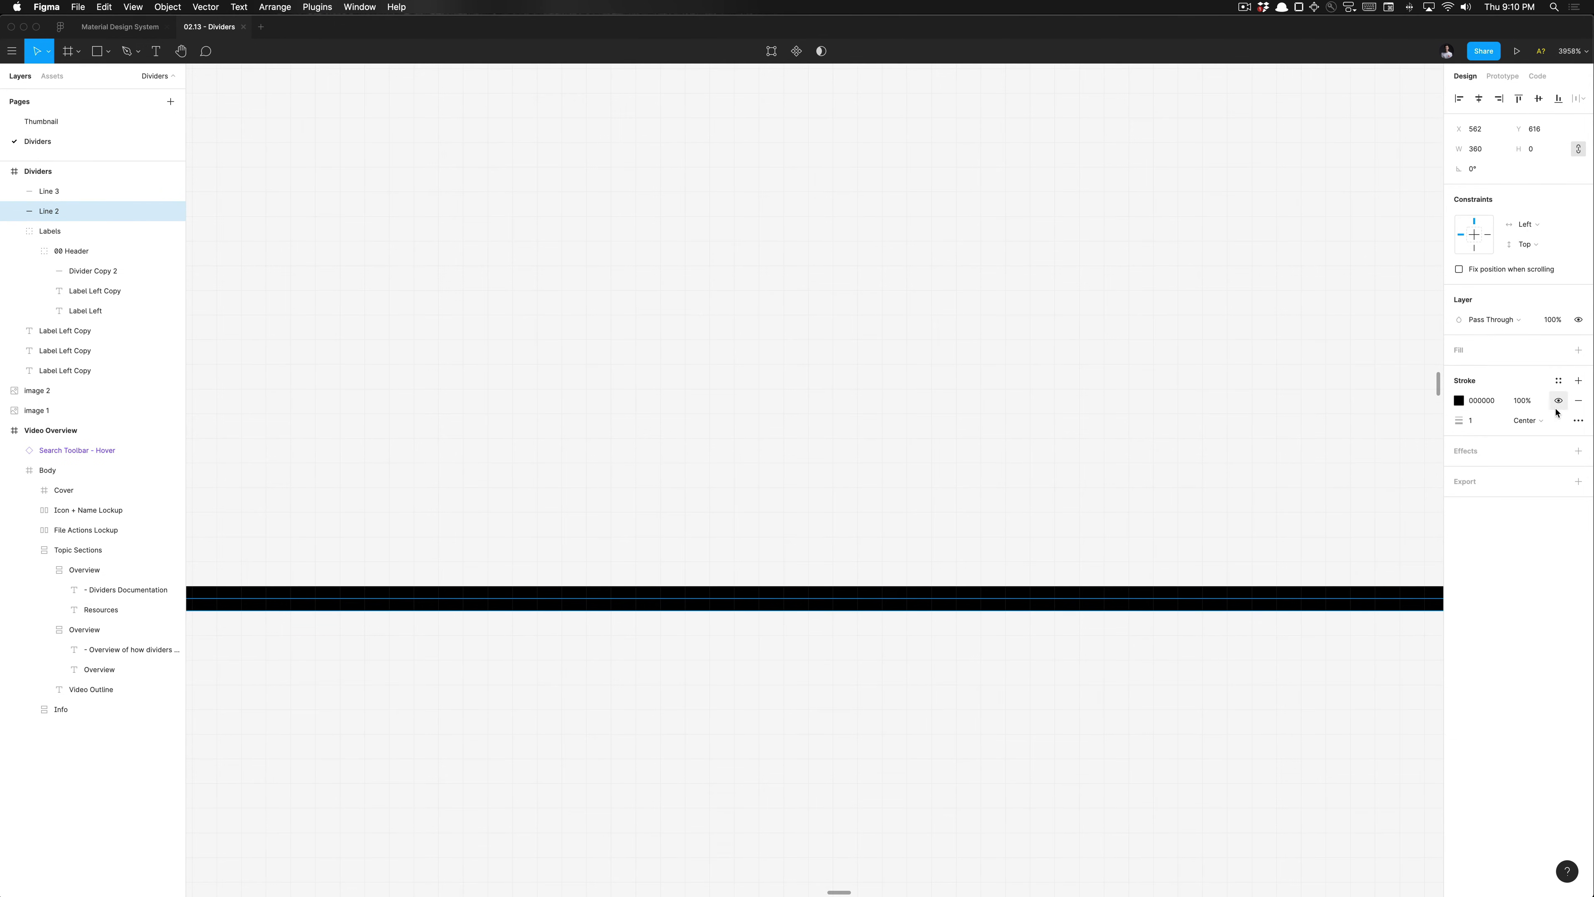
Leave the original line's stroke alignment on Center.
{"action": "left_click", "coordinate": [1527, 420]}
{"action": "left_click", "coordinate": [1137, 606]}
{"action": "scroll", "coordinate": [1149, 558], "scroll_direction": "up", "scroll_amount": 5}
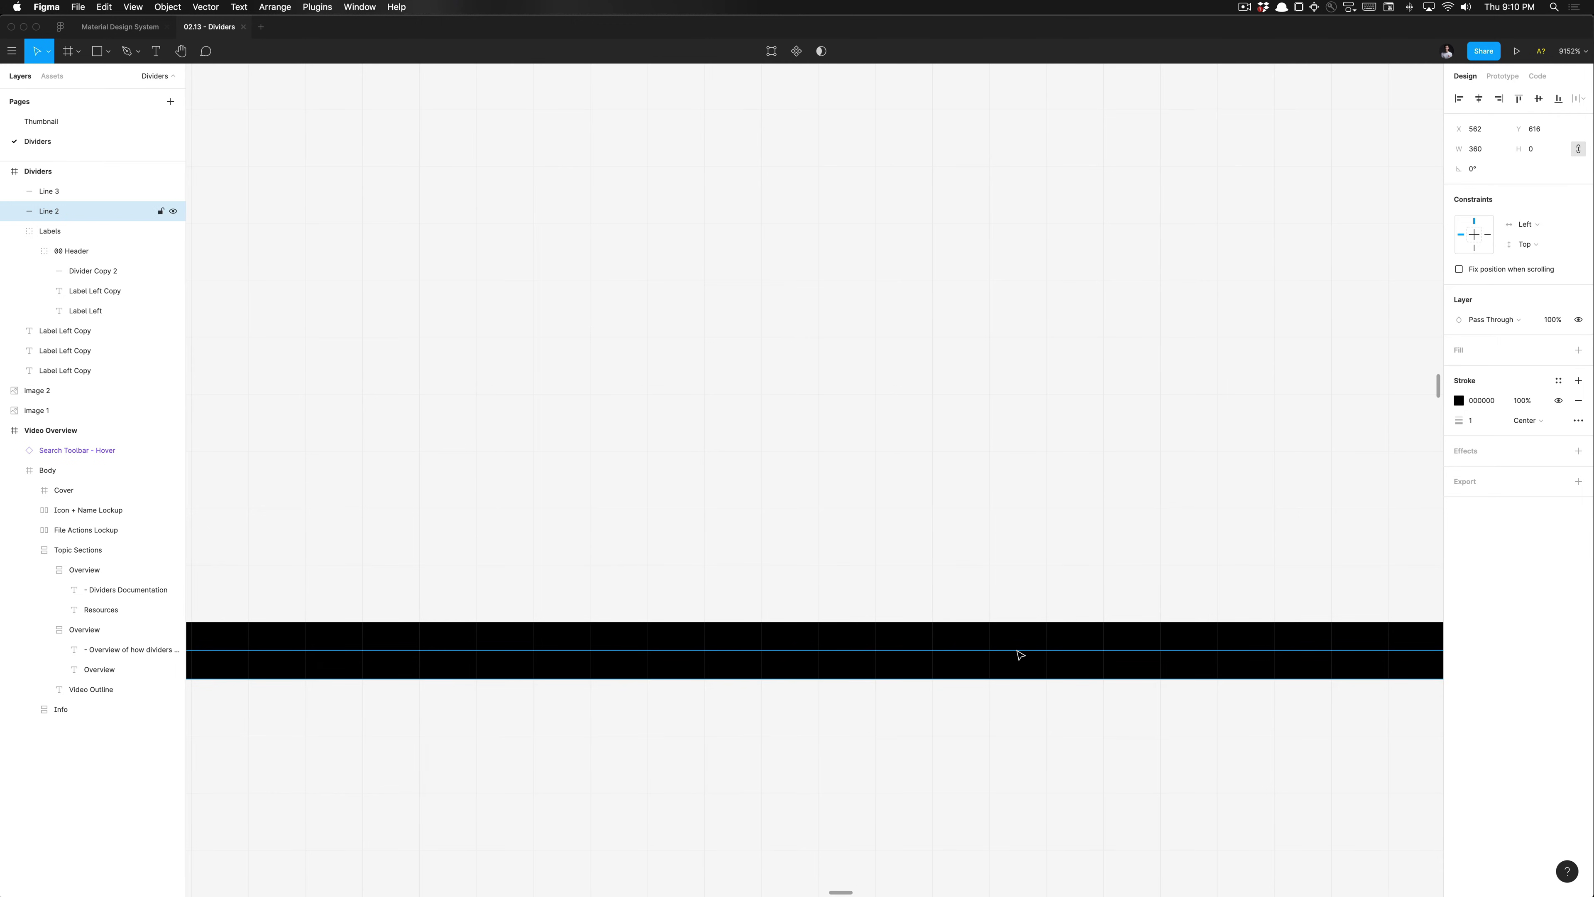
{"action": "scroll", "coordinate": [946, 655], "scroll_direction": "down", "scroll_amount": 10}
{"action": "scroll", "coordinate": [946, 655], "scroll_direction": "down", "scroll_amount": 8}
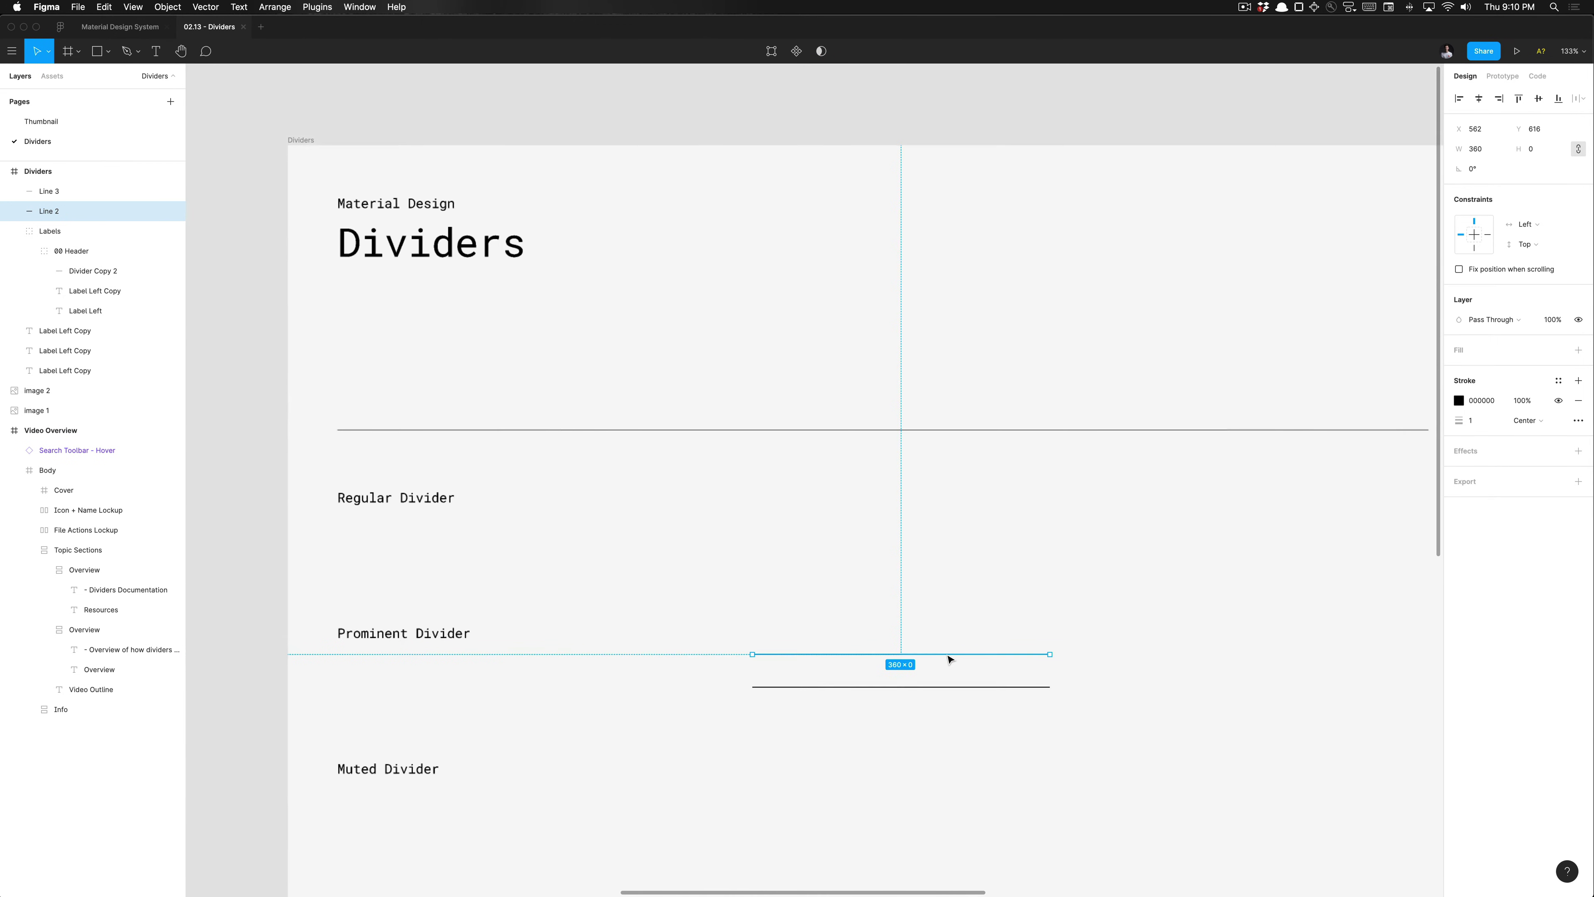
{"action": "scroll", "coordinate": [846, 534], "scroll_direction": "up", "scroll_amount": 4}
Add a text box reading 'asdasdasdsa' above the line.
{"action": "key", "text": "t"}
{"action": "left_click_drag", "start_coordinate": [747, 473], "coordinate": [873, 572]}
{"action": "type", "text": "asdasdasdsa"}
{"action": "key", "text": "Escape"}
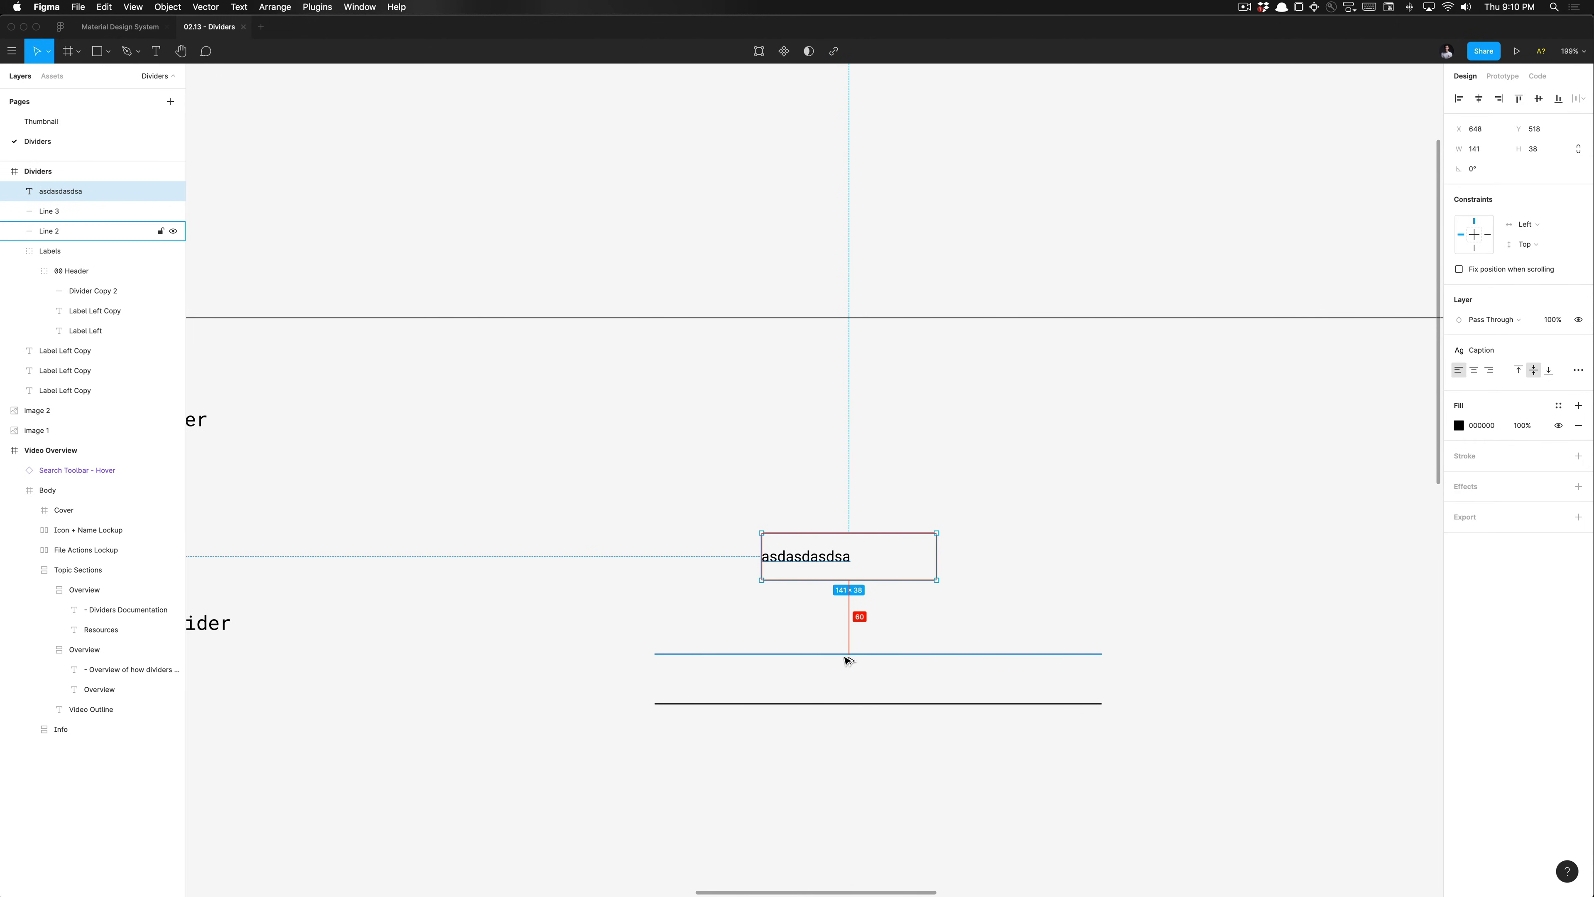
Move Line 3 up beside Line 2 at y 816, then reselect Line 2.
{"action": "left_click", "coordinate": [878, 703]}
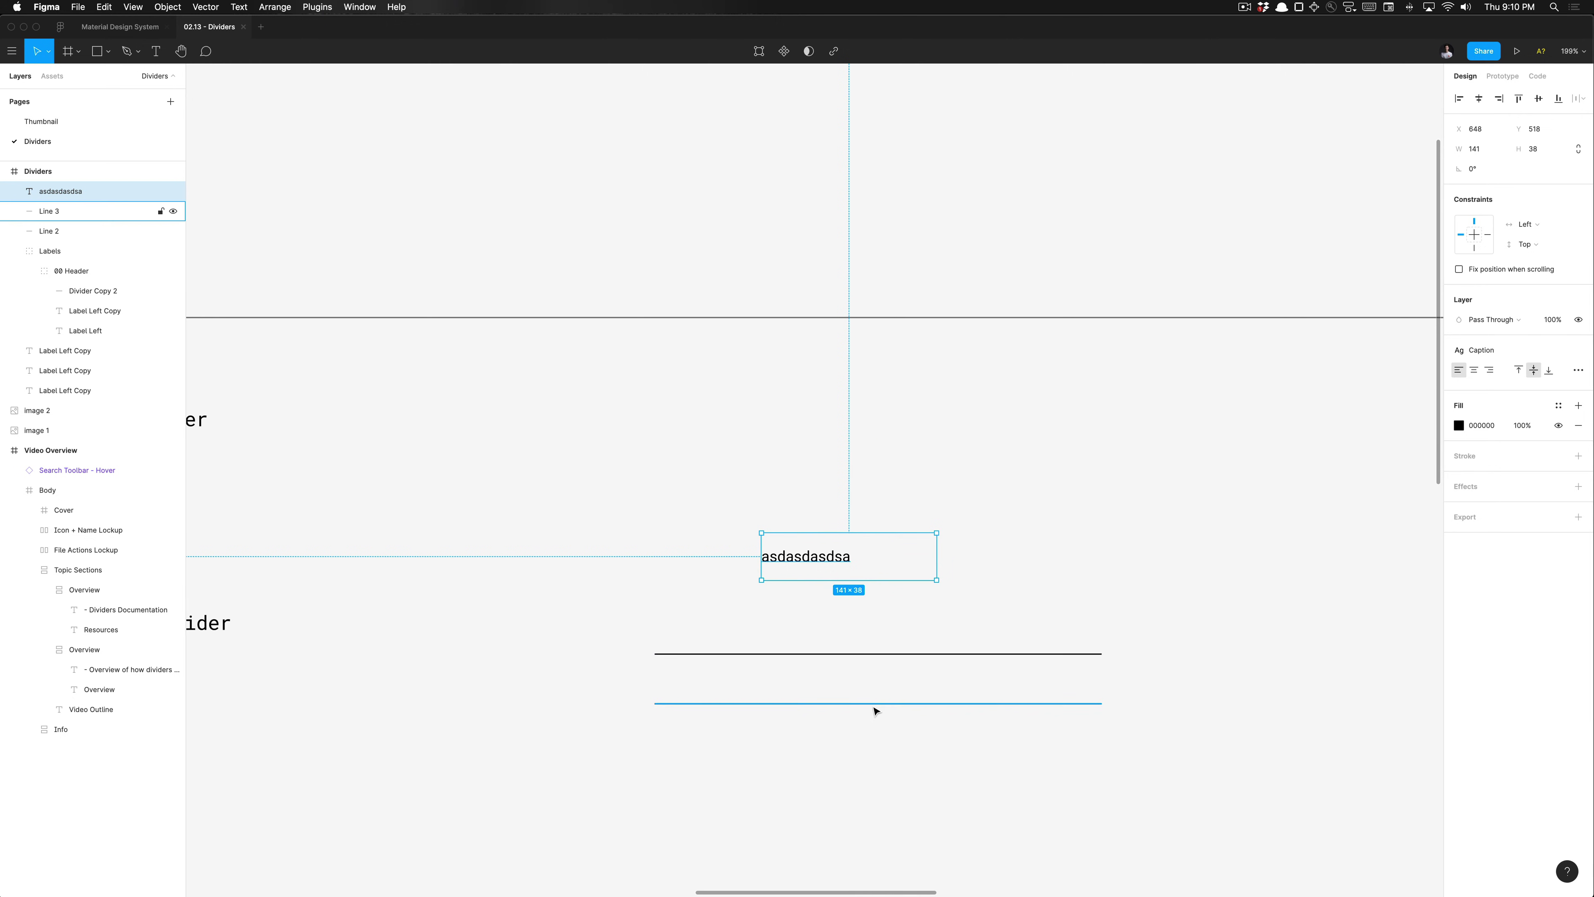
{"action": "left_click_drag", "start_coordinate": [876, 704], "coordinate": [1331, 663]}
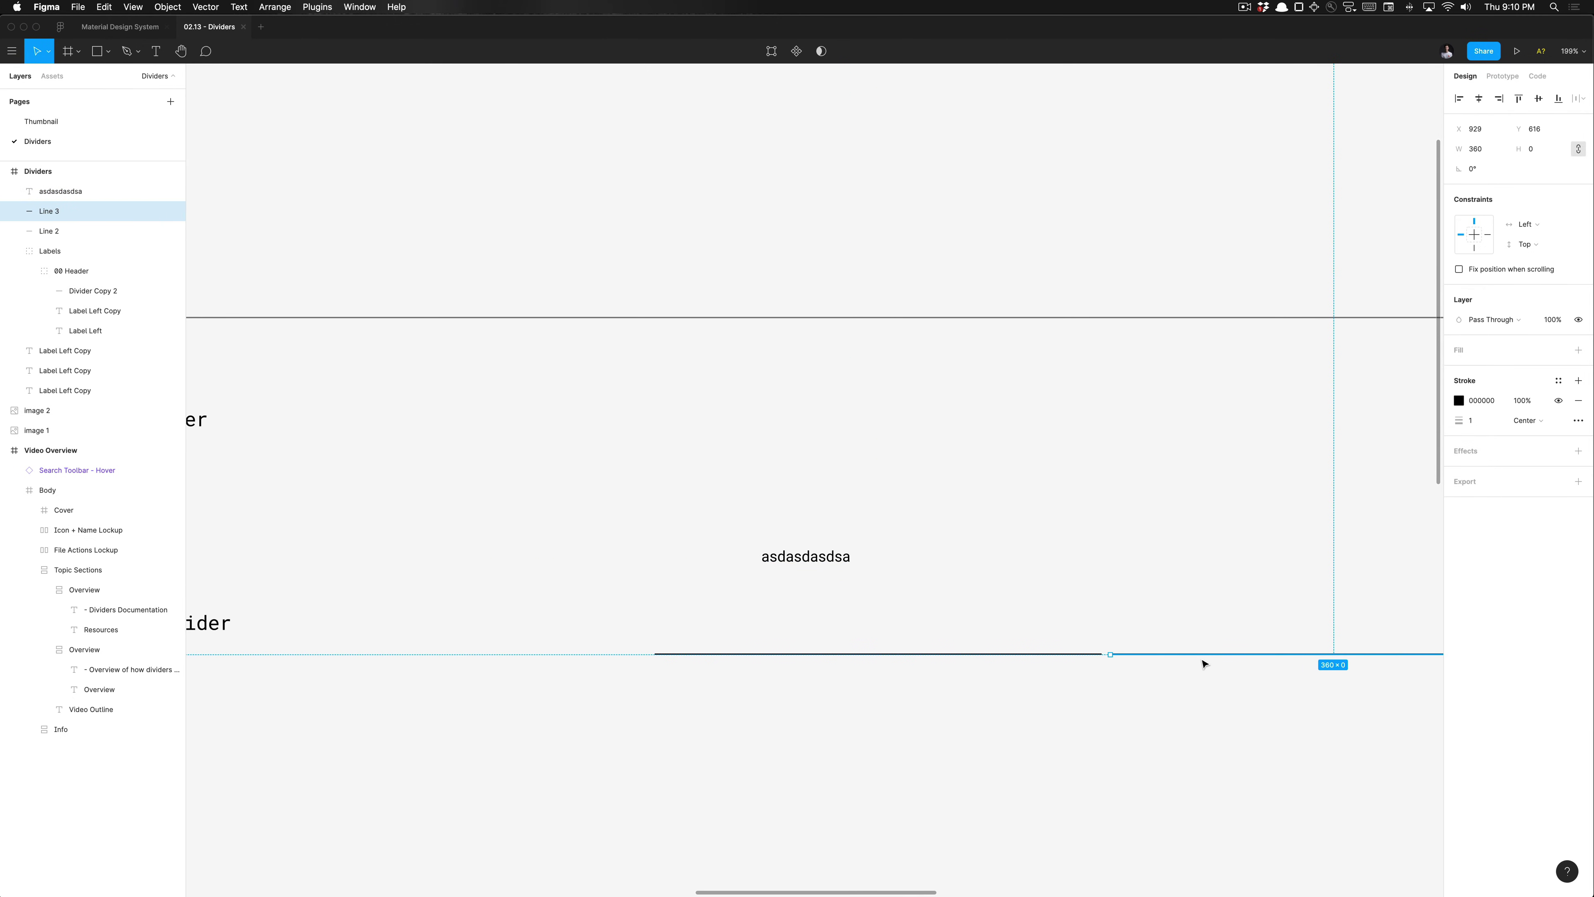
{"action": "left_click", "coordinate": [1095, 660]}
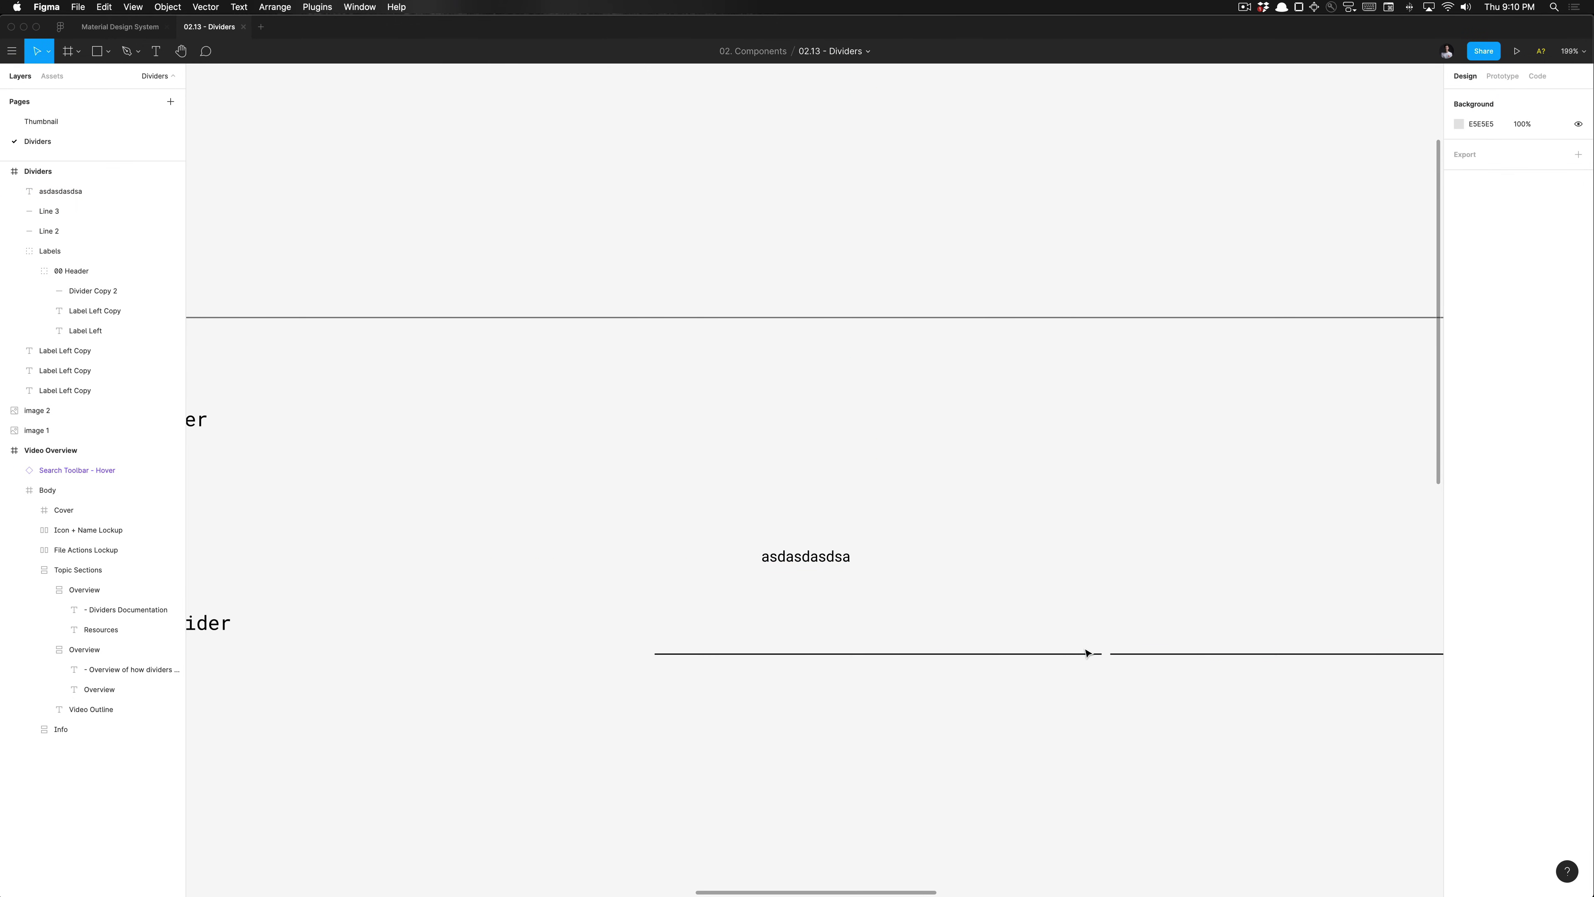
{"action": "left_click", "coordinate": [1084, 654]}
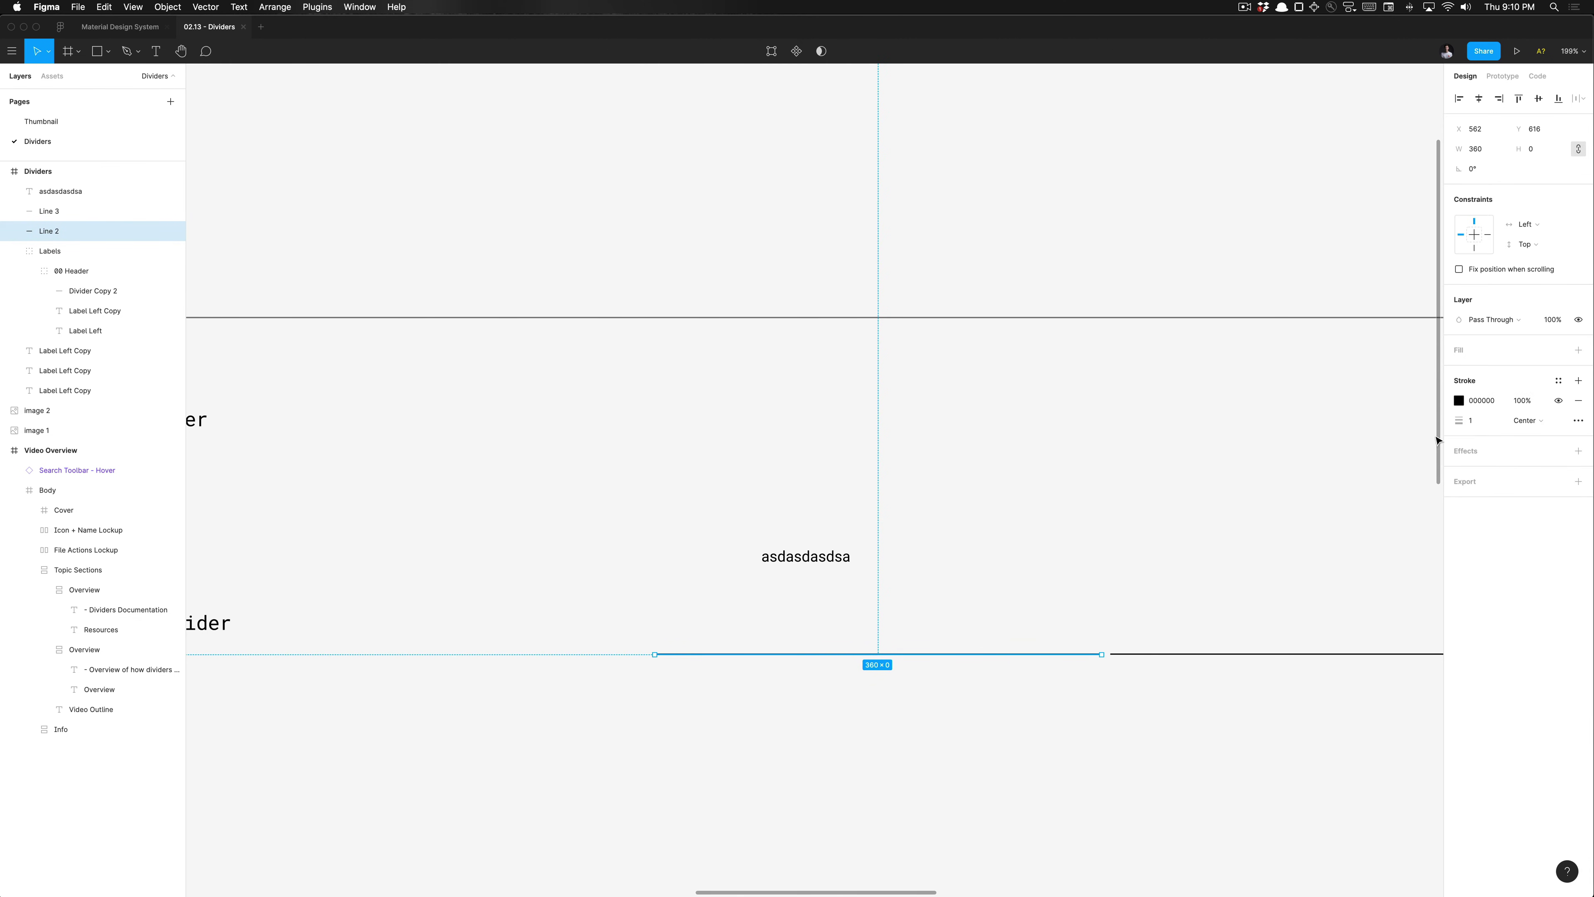
{"action": "mouse_move", "coordinate": [844, 562]}
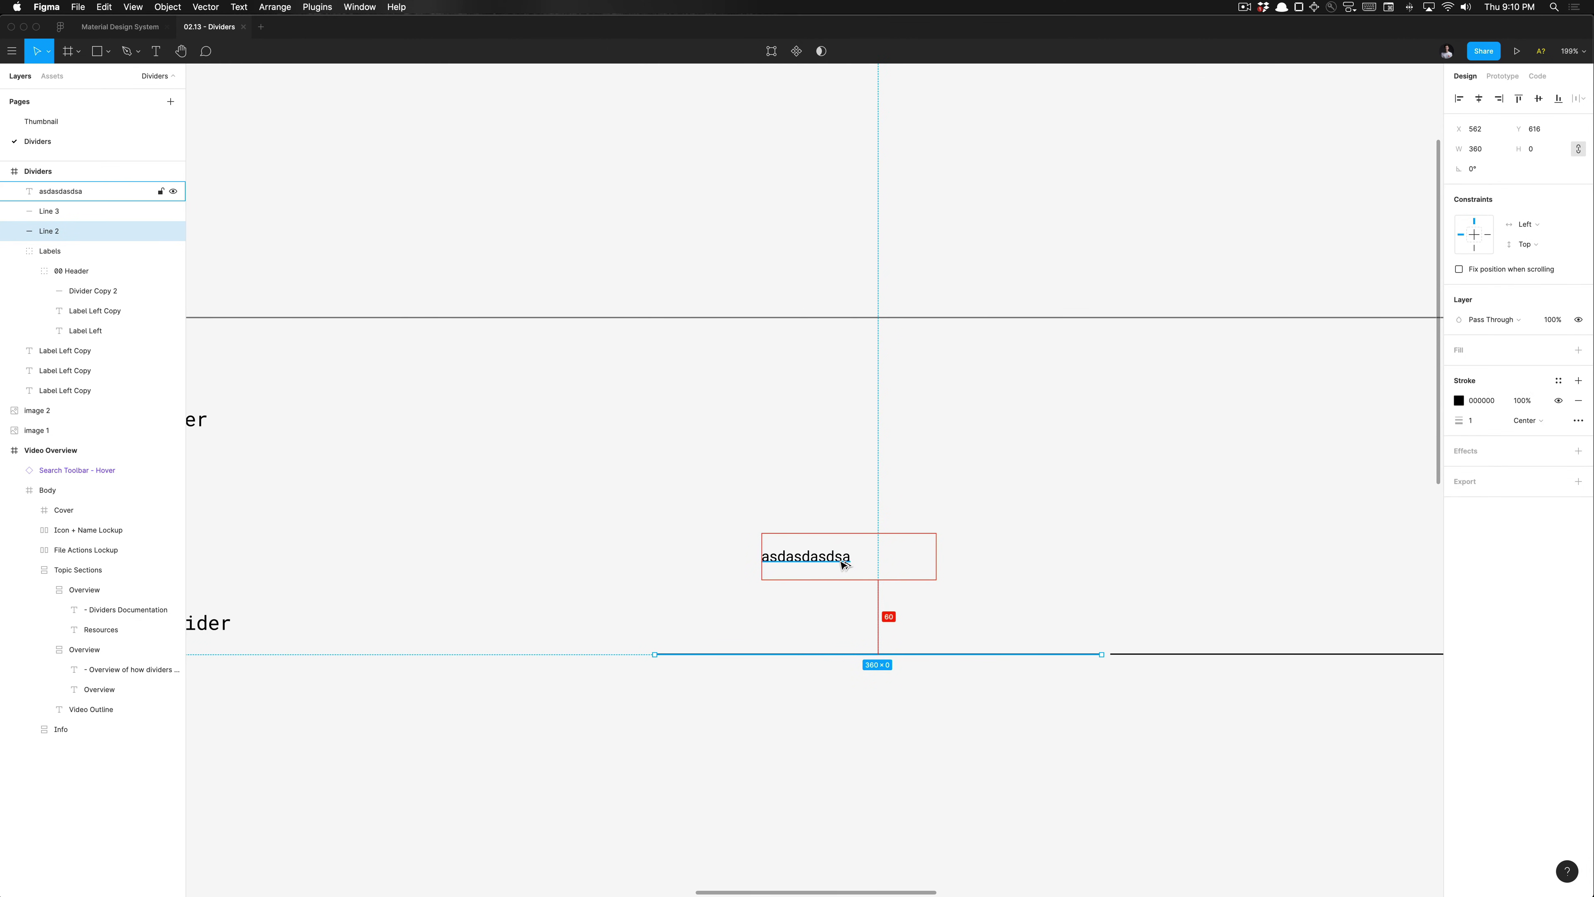
{"action": "scroll", "coordinate": [842, 563], "scroll_direction": "up", "scroll_amount": 5}
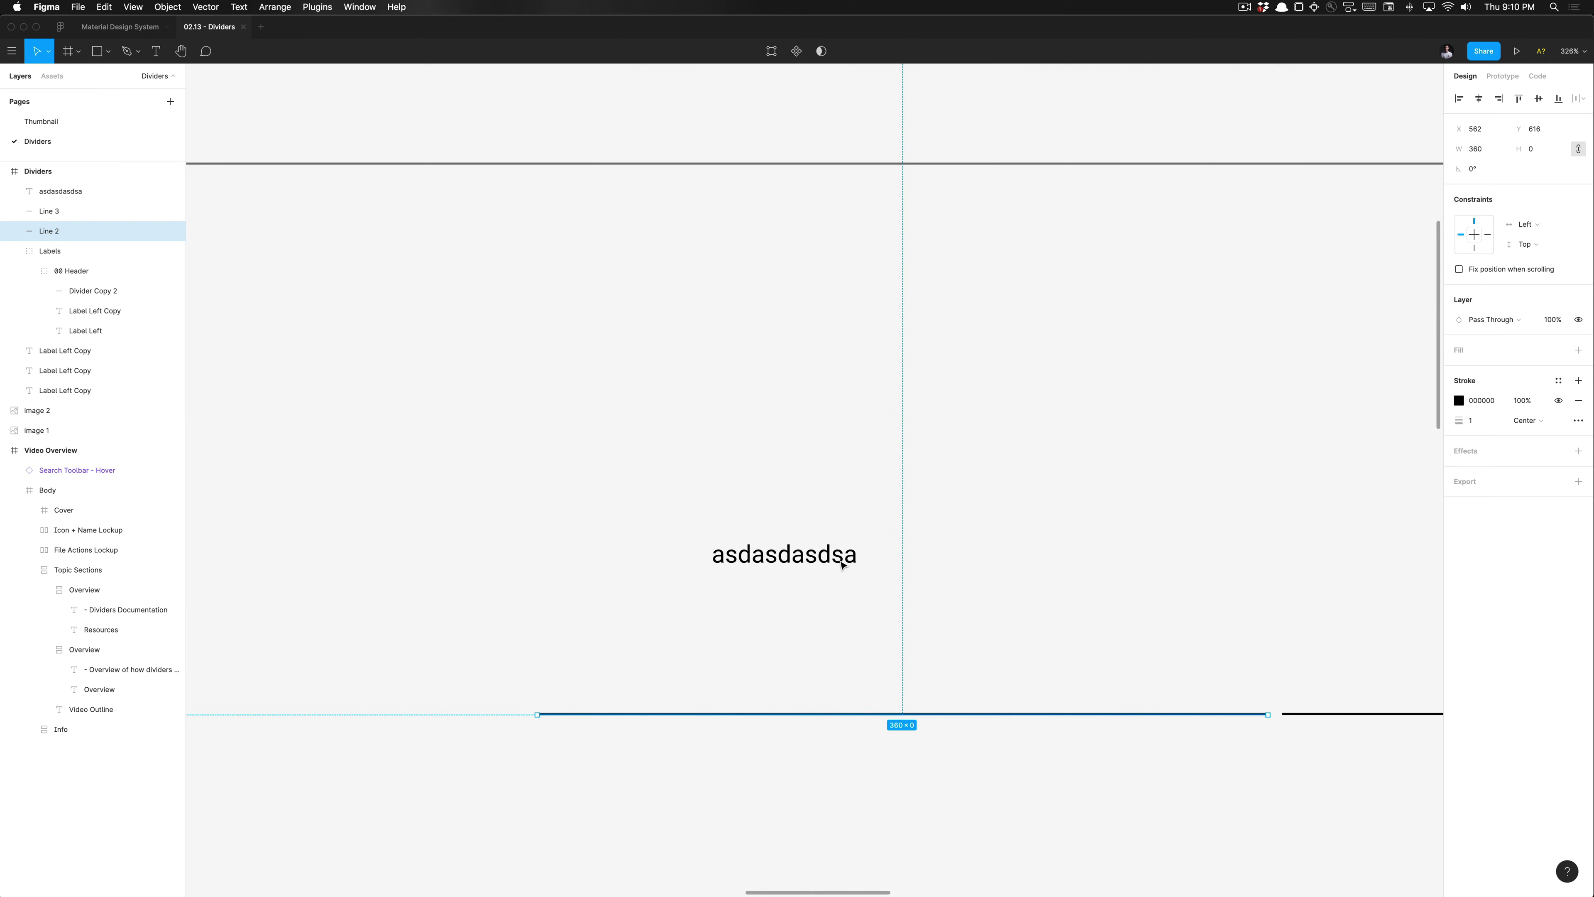
{"action": "scroll", "coordinate": [842, 563], "scroll_direction": "up", "scroll_amount": 2}
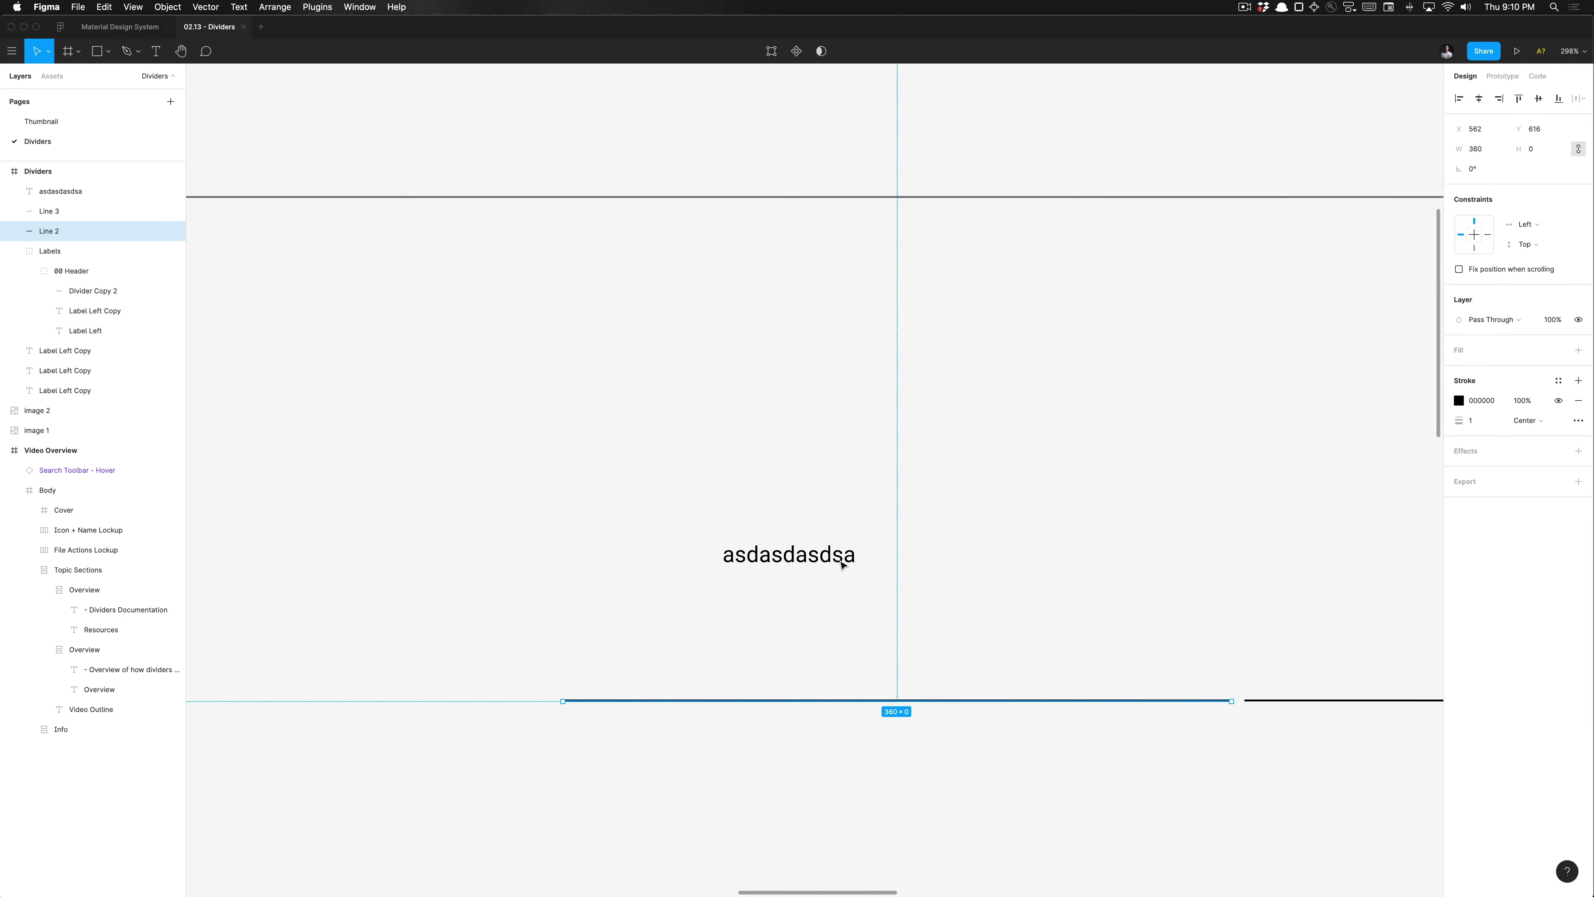
{"action": "scroll", "coordinate": [795, 577], "scroll_direction": "right", "scroll_amount": 4}
Outline Line 2's stroke into a 360 × 1 black-filled shape, then measure its gap to the text.
{"action": "right_click", "coordinate": [737, 698]}
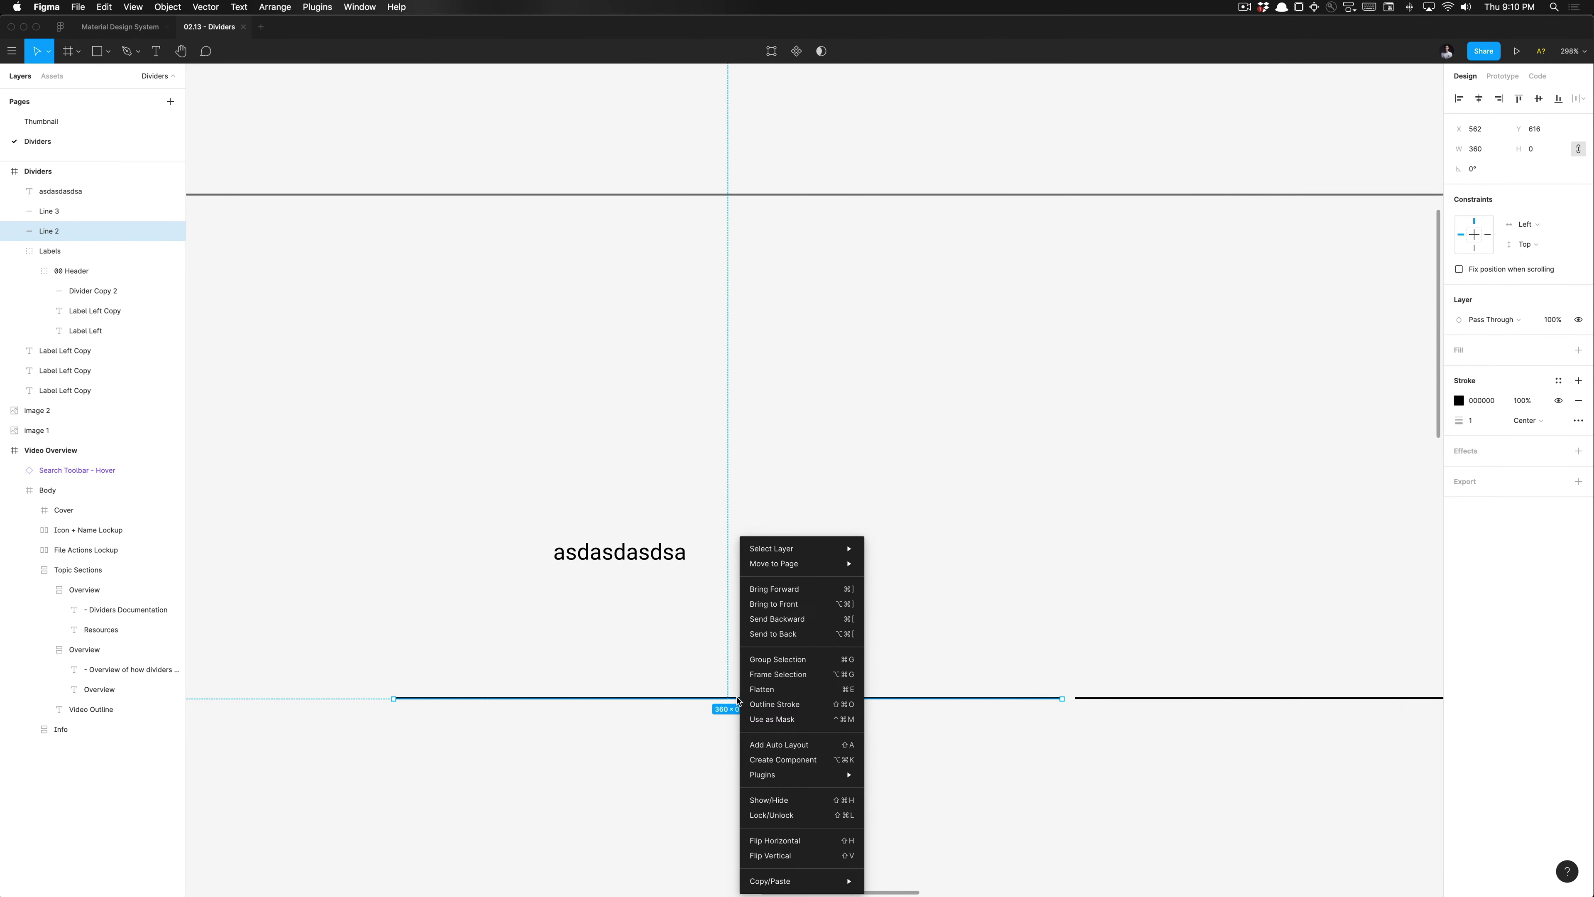
{"action": "left_click", "coordinate": [803, 704]}
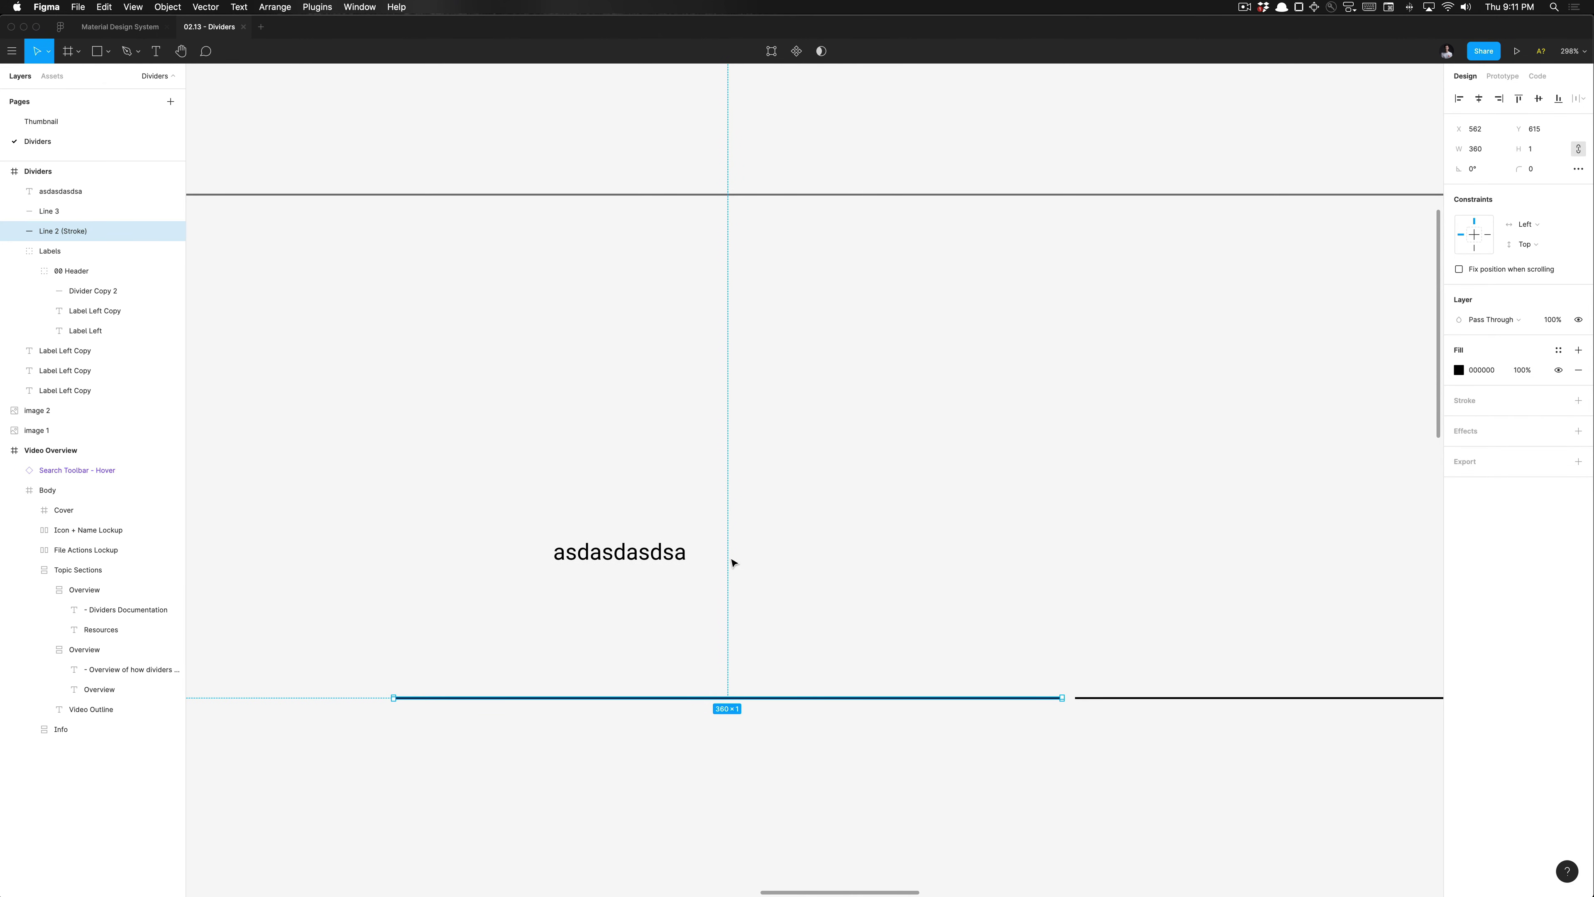
{"action": "key", "text": "alt"}
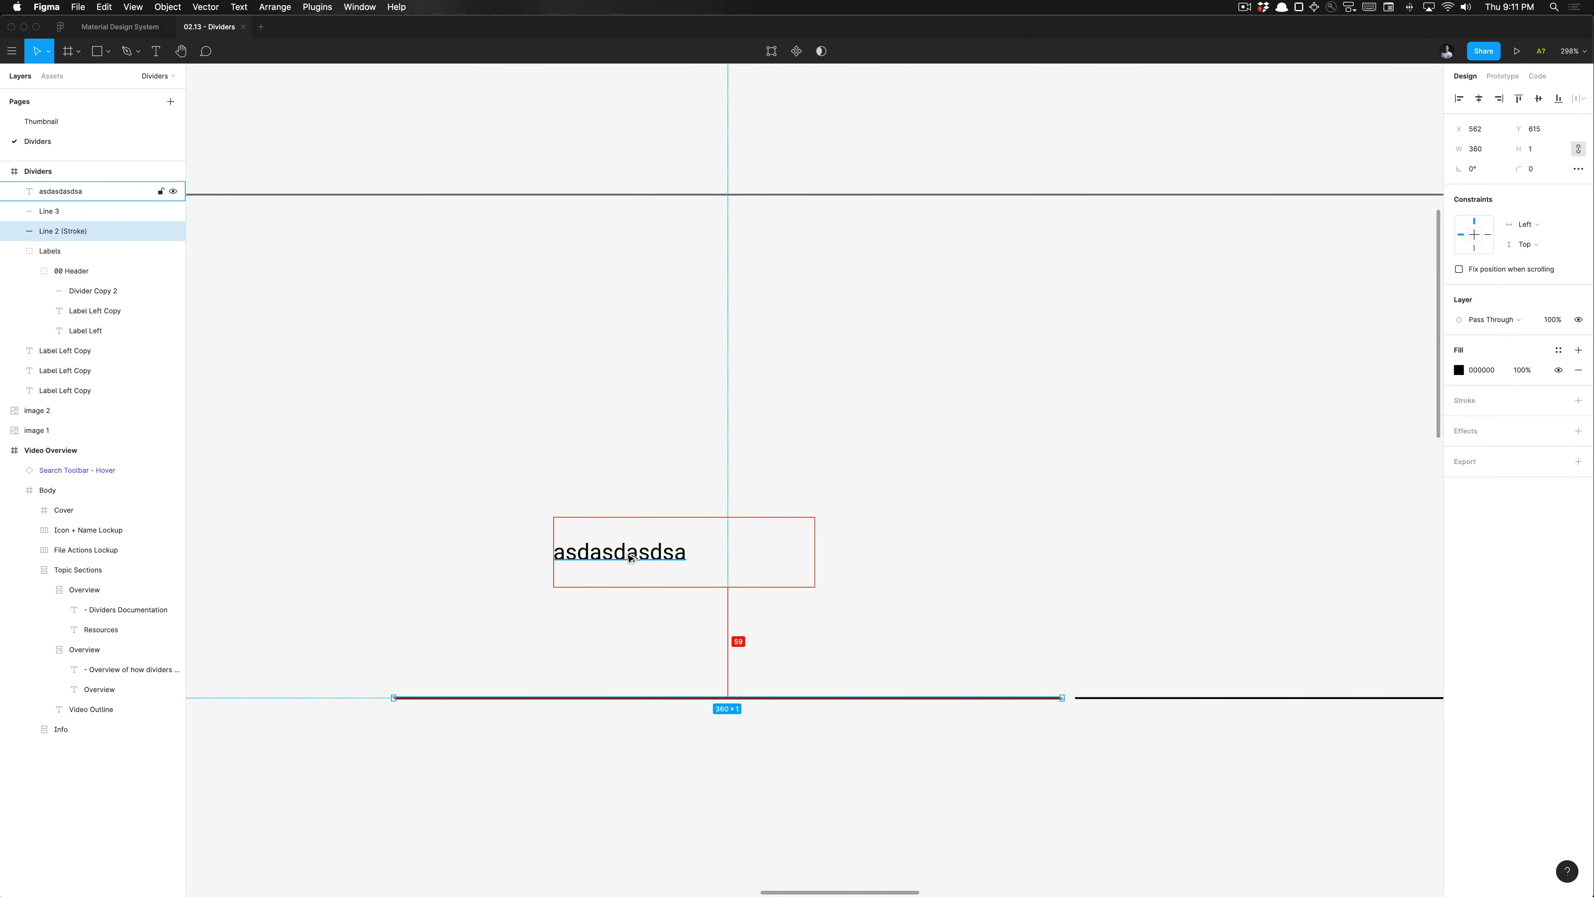
{"action": "key", "text": "alt"}
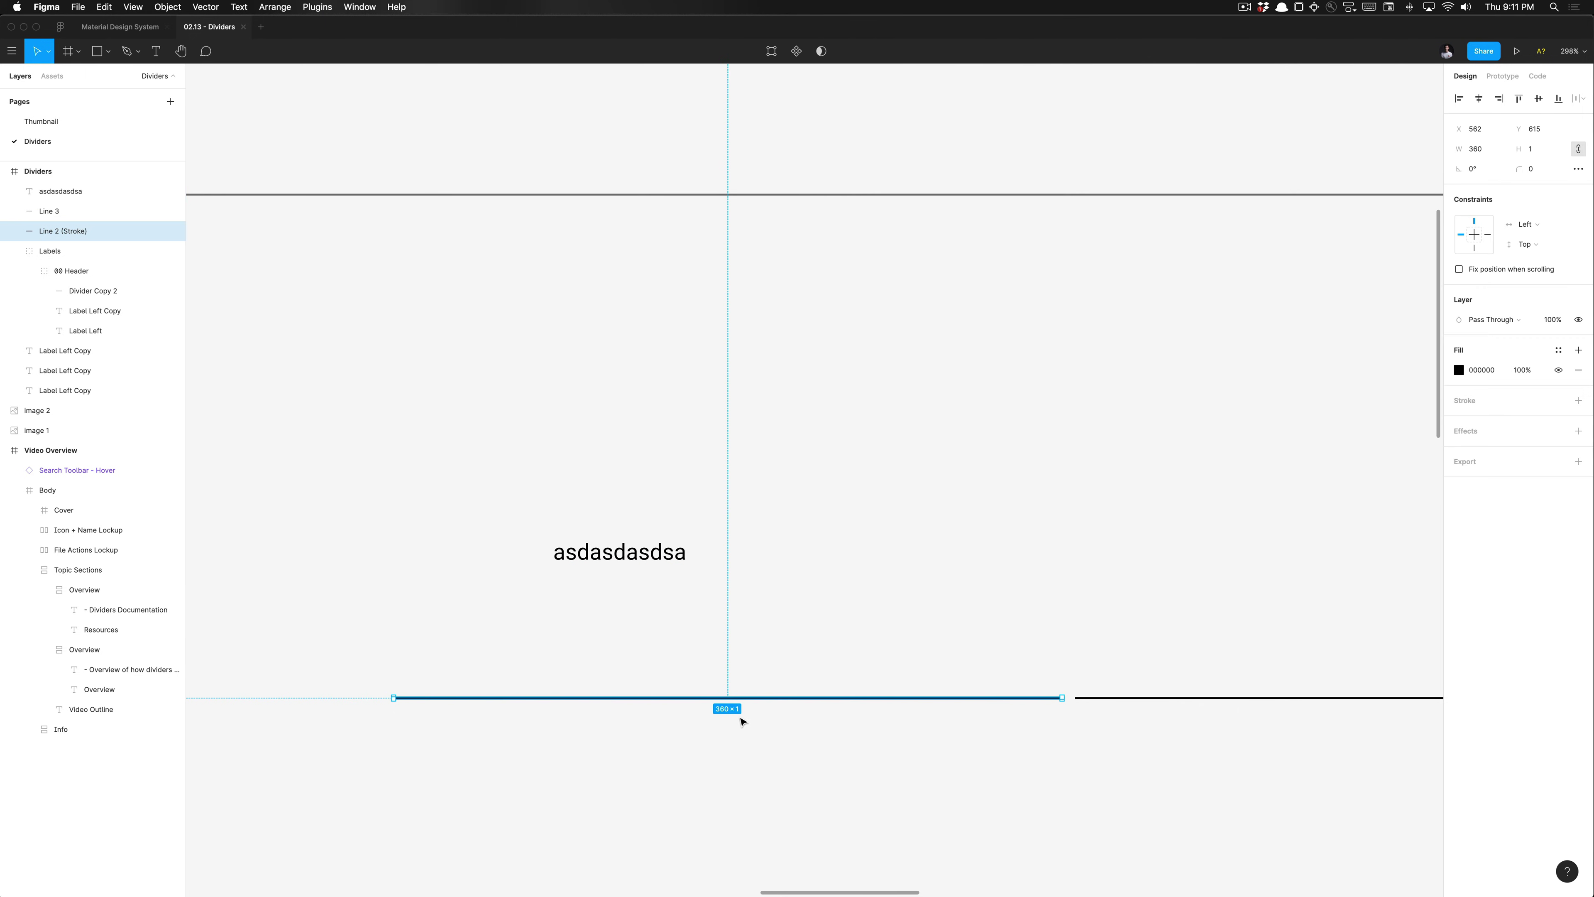
{"action": "scroll", "coordinate": [740, 723], "scroll_direction": "up", "scroll_amount": 5}
{"action": "key", "text": "super+z"}
{"action": "scroll", "coordinate": [740, 723], "scroll_direction": "up", "scroll_amount": 10}
{"action": "scroll", "coordinate": [702, 645], "scroll_direction": "up", "scroll_amount": 4}
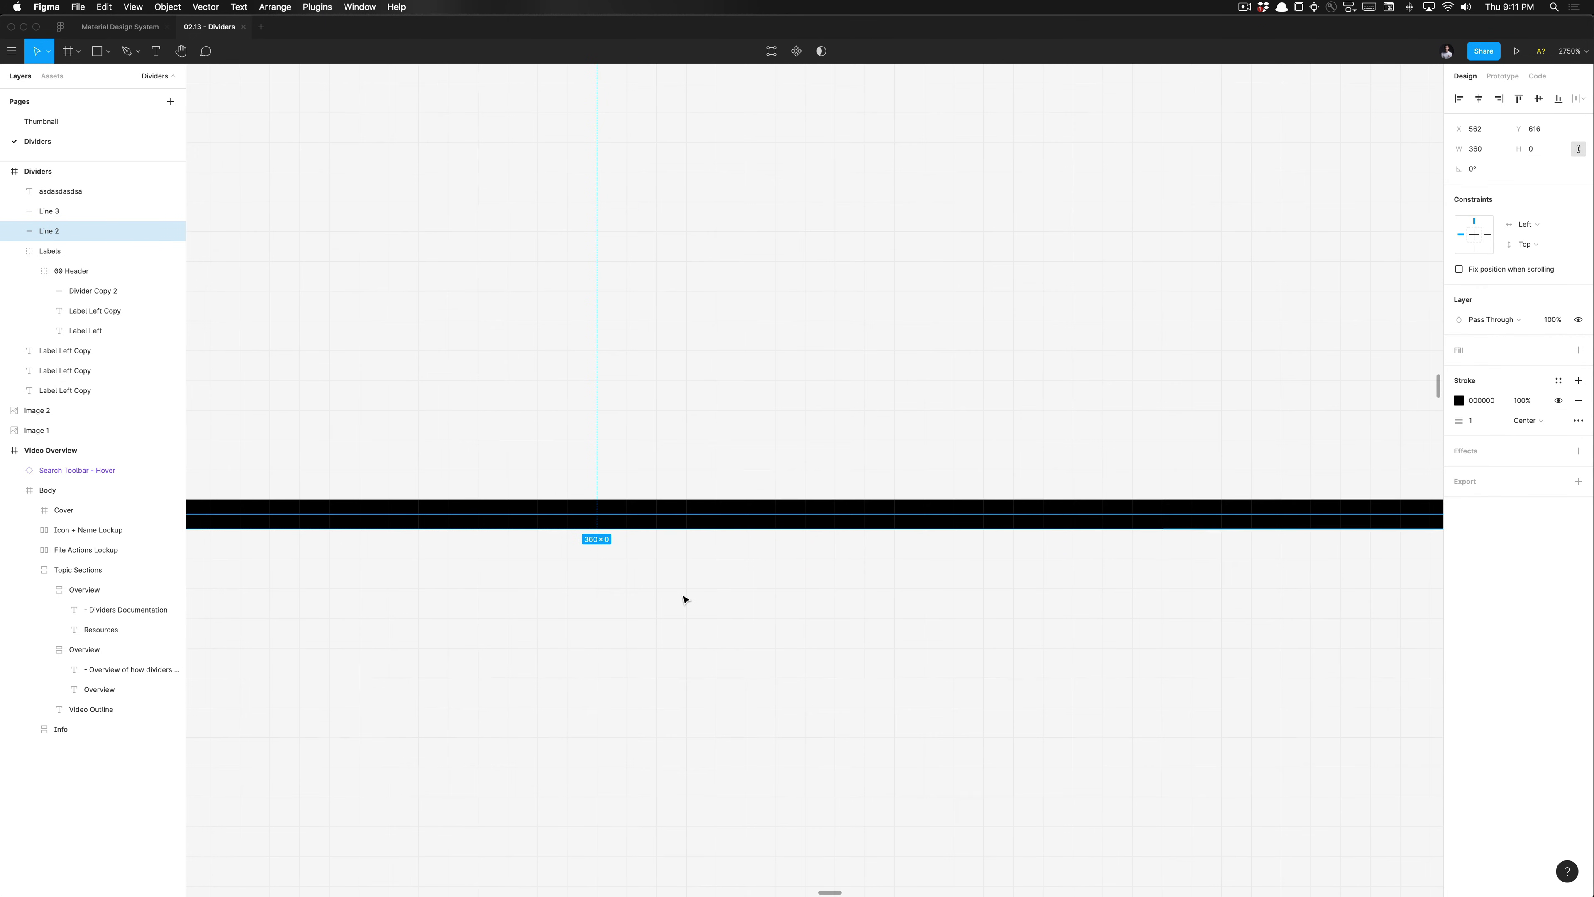
{"action": "key", "text": "super+shift+z"}
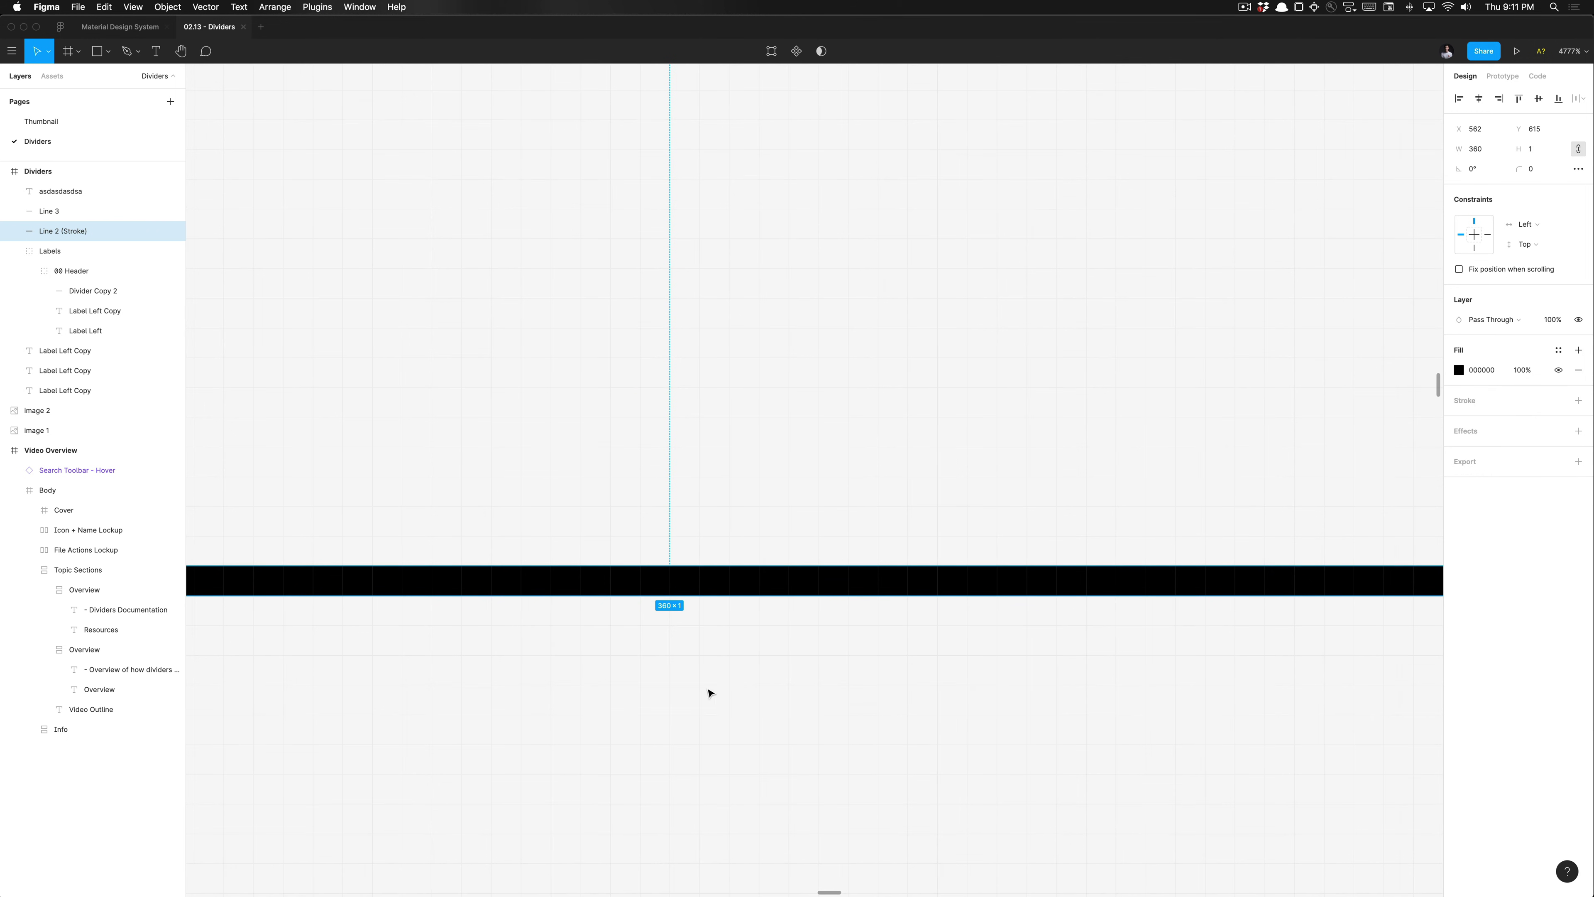
{"action": "key", "text": "super+z"}
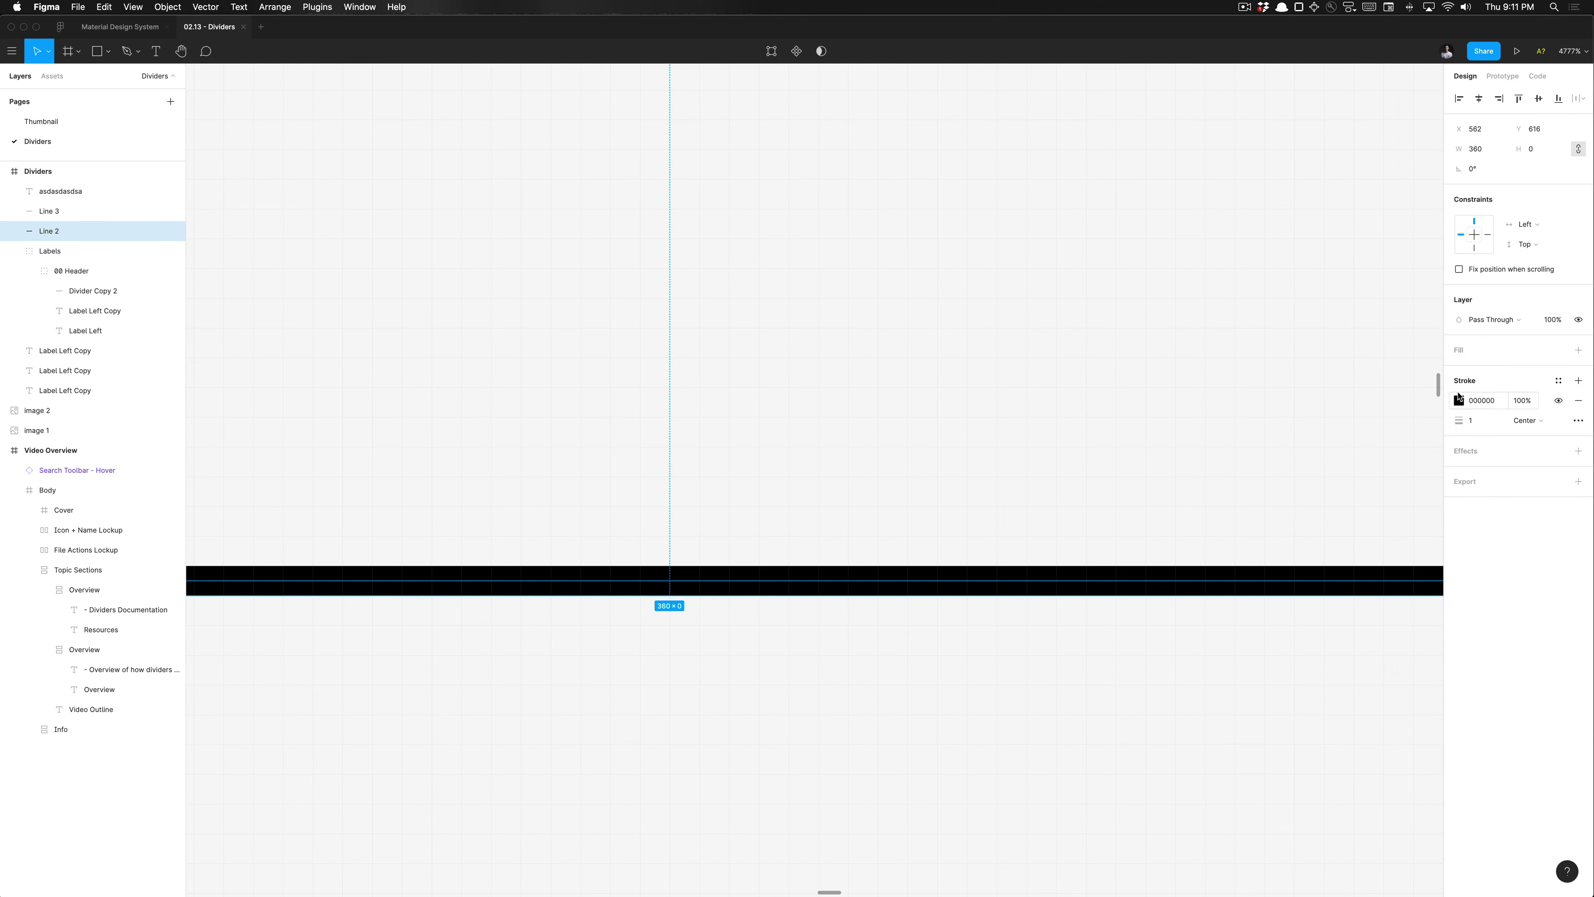
{"action": "key", "text": "super+shift+z"}
{"action": "key", "text": "super+z"}
{"action": "left_click", "coordinate": [1538, 420]}
{"action": "left_click", "coordinate": [1544, 423]}
{"action": "left_click", "coordinate": [738, 667]}
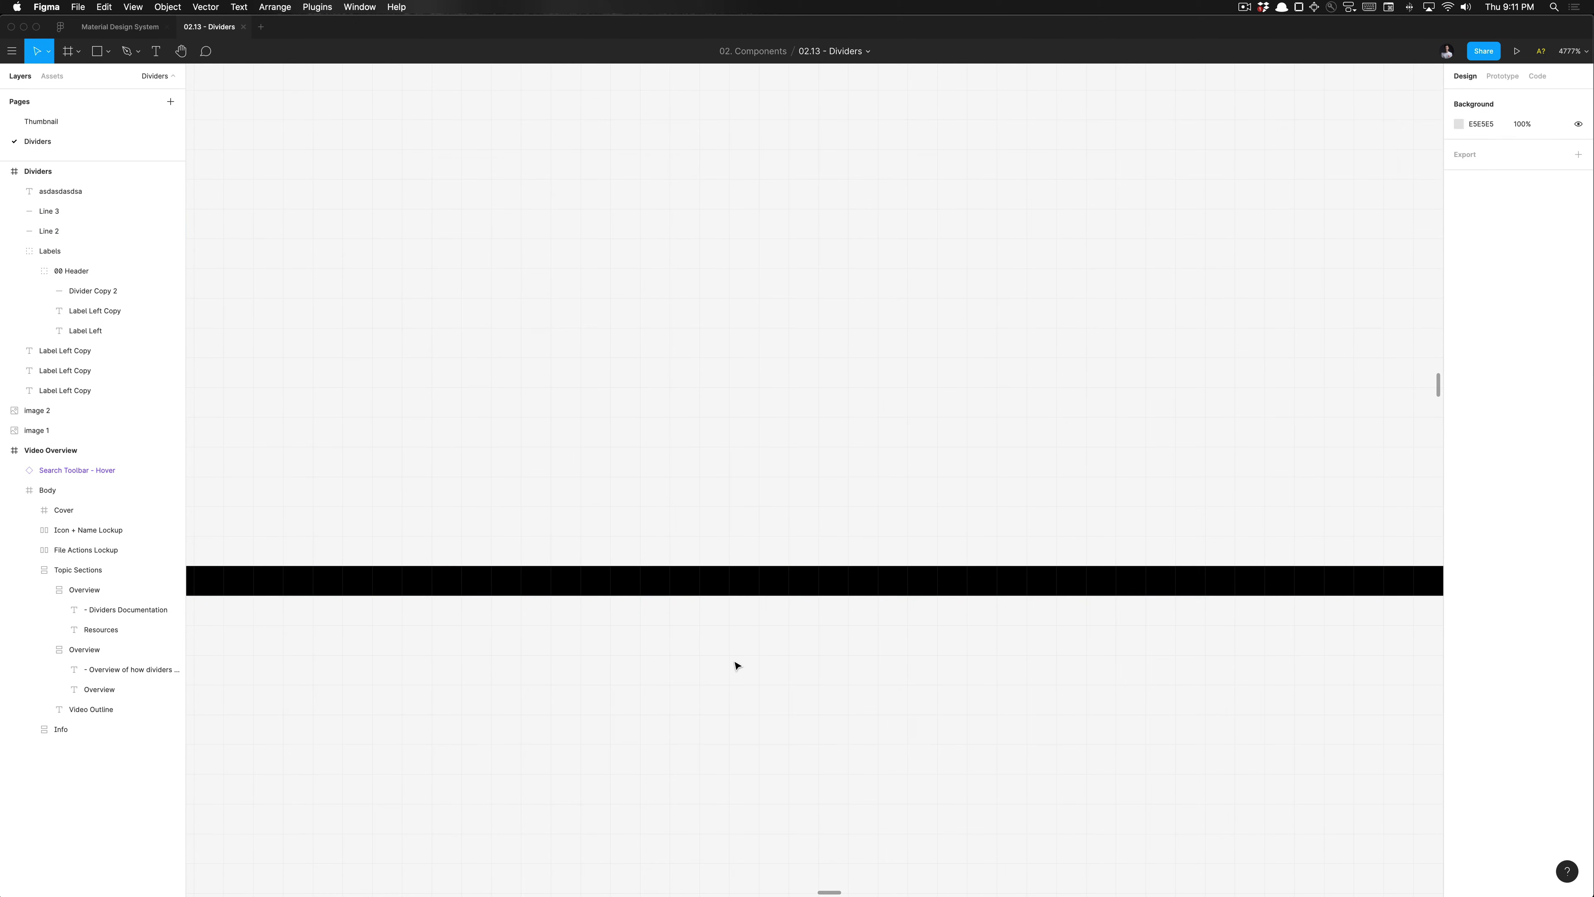
{"action": "key", "text": "super+z"}
{"action": "key", "text": "alt+super+o"}
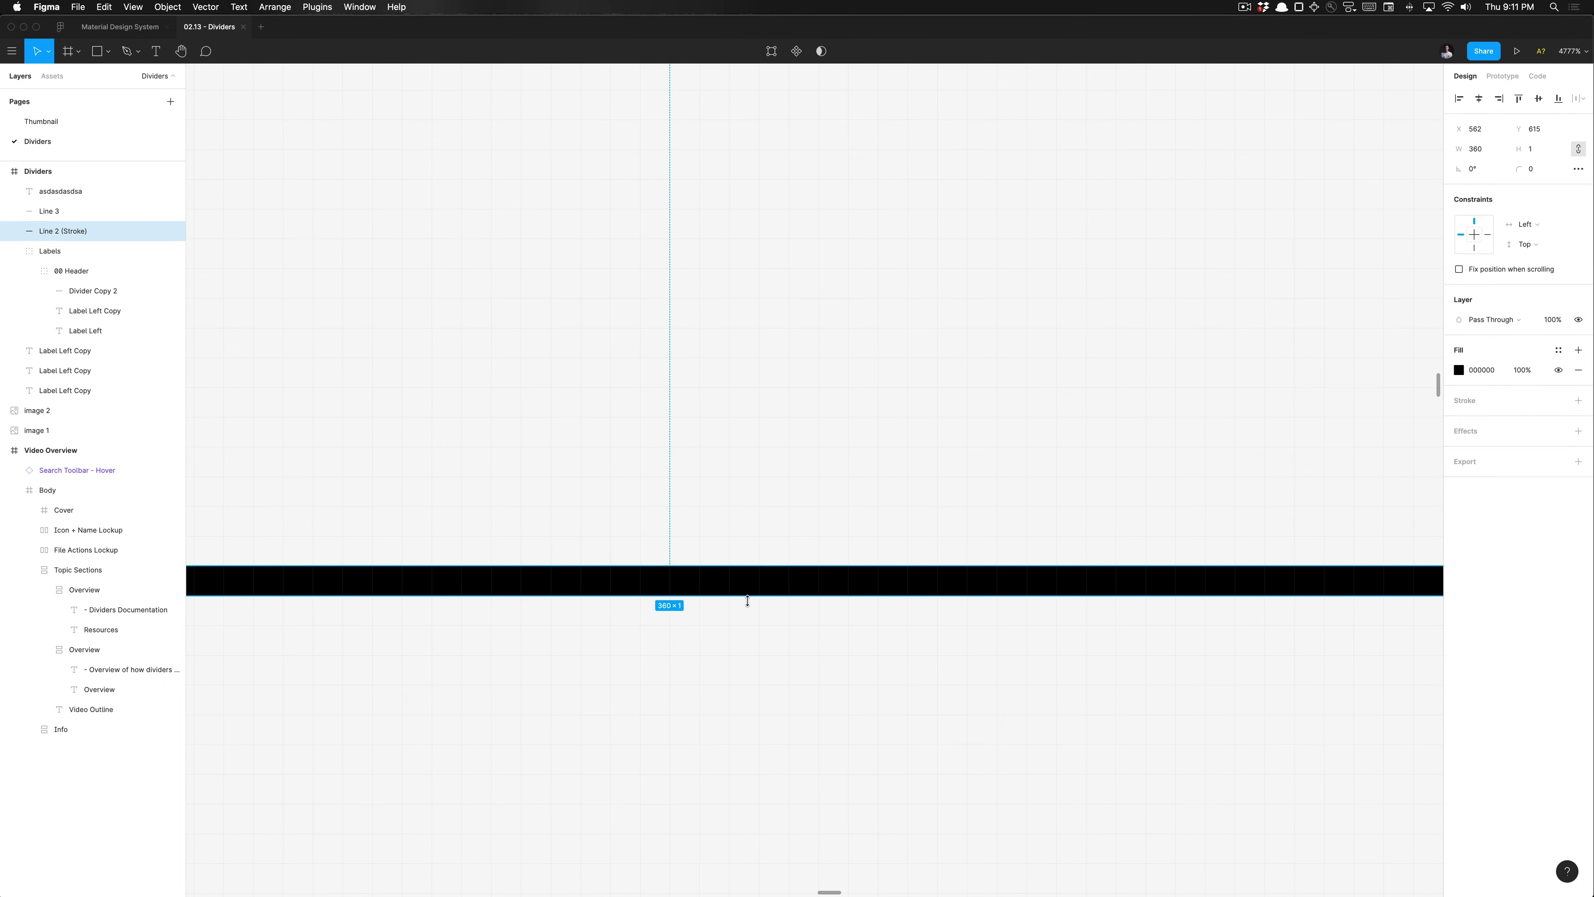
{"action": "scroll", "coordinate": [747, 601], "scroll_direction": "down", "scroll_amount": 5}
{"action": "scroll", "coordinate": [748, 601], "scroll_direction": "up", "scroll_amount": 5}
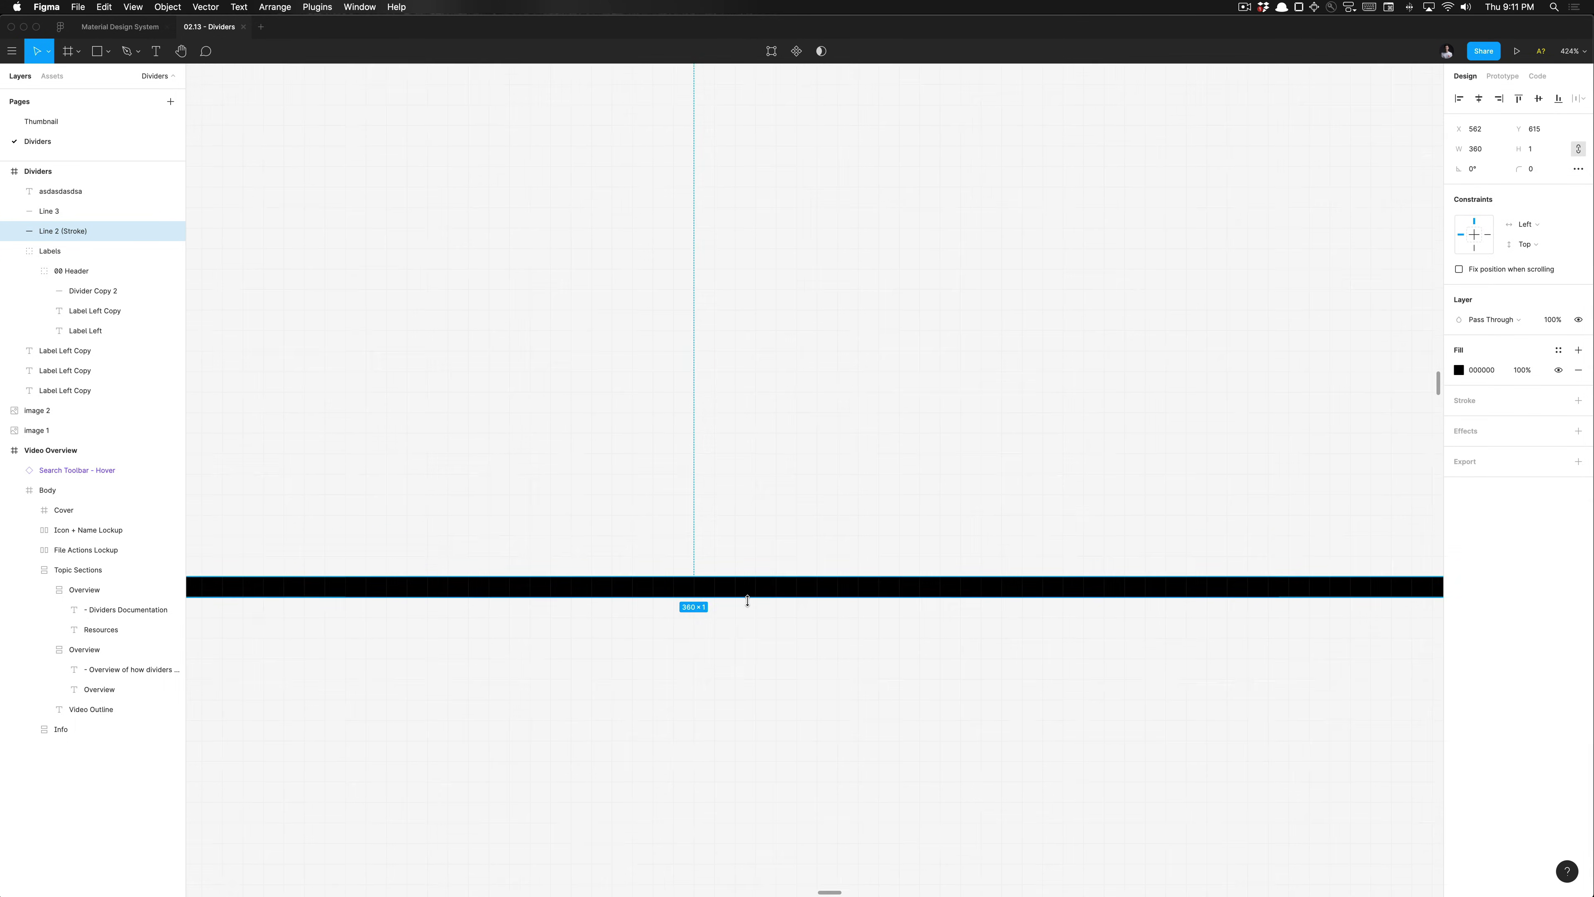
{"action": "scroll", "coordinate": [747, 601], "scroll_direction": "down", "scroll_amount": 5}
{"action": "scroll", "coordinate": [723, 583], "scroll_direction": "up", "scroll_amount": 6}
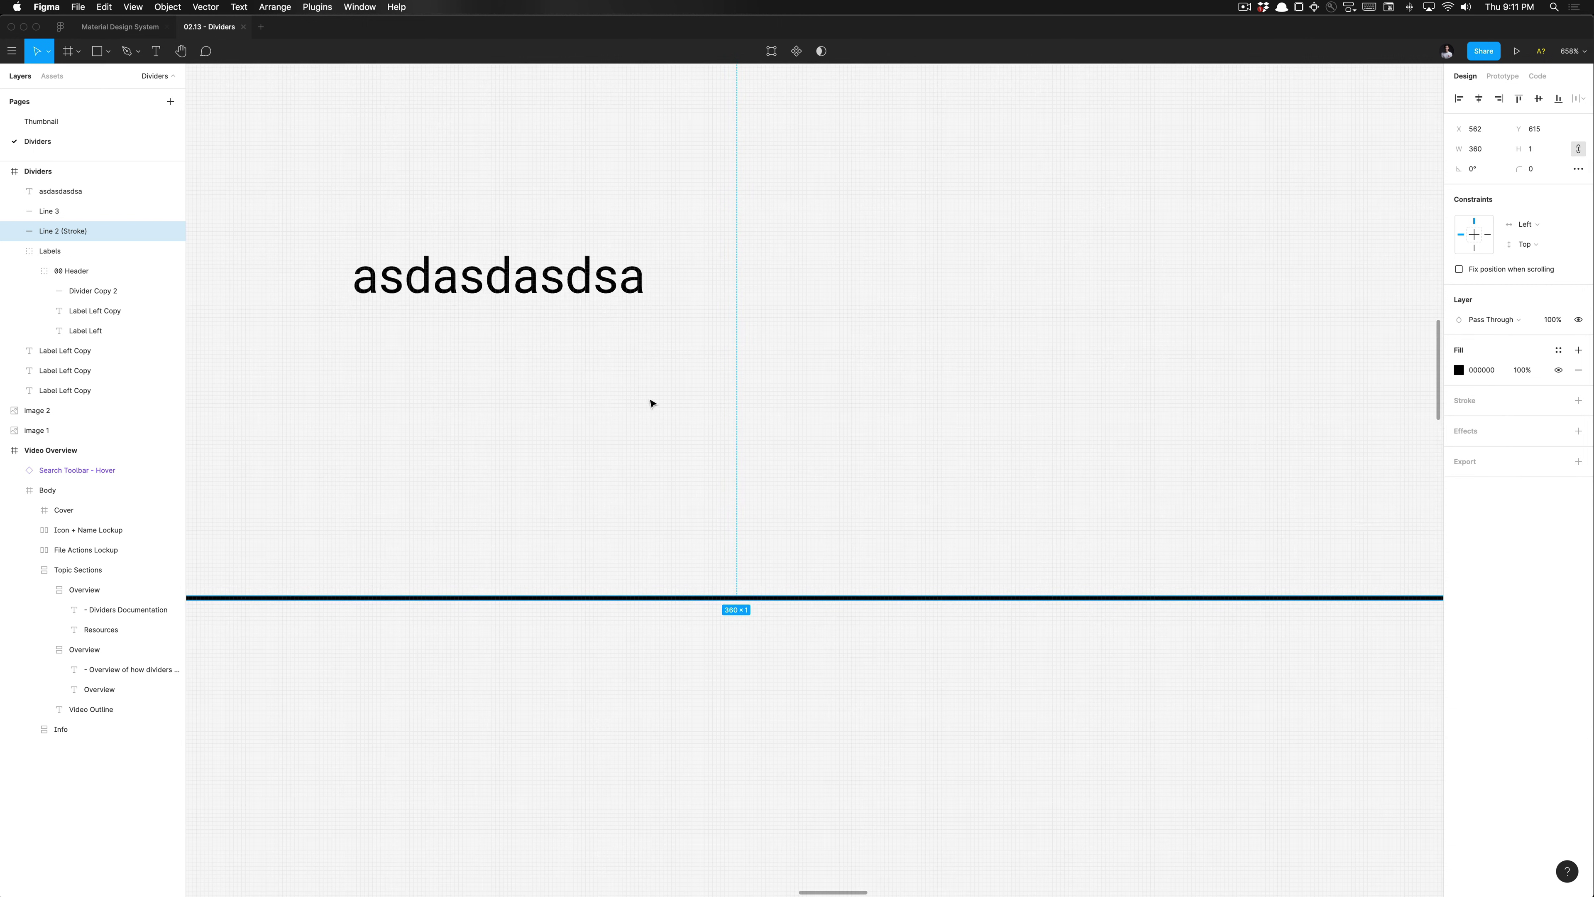
{"action": "key", "text": "alt"}
Compare both lines' spacing to the text, then delete the right-hand Line 3.
{"action": "scroll", "coordinate": [781, 612], "scroll_direction": "down", "scroll_amount": 5}
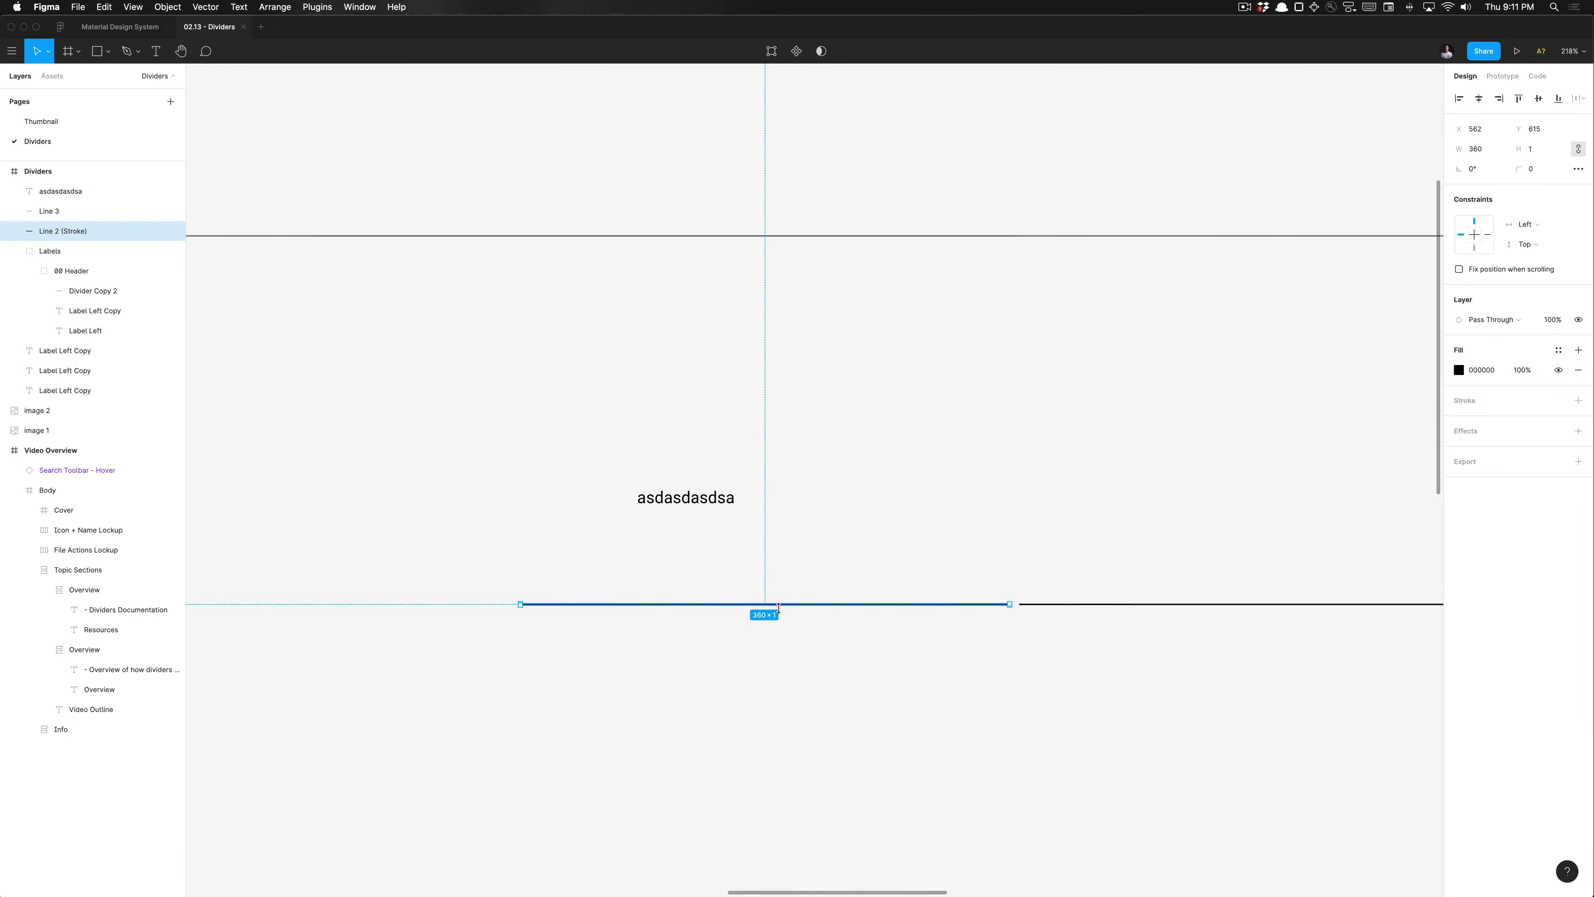
{"action": "key", "text": "alt"}
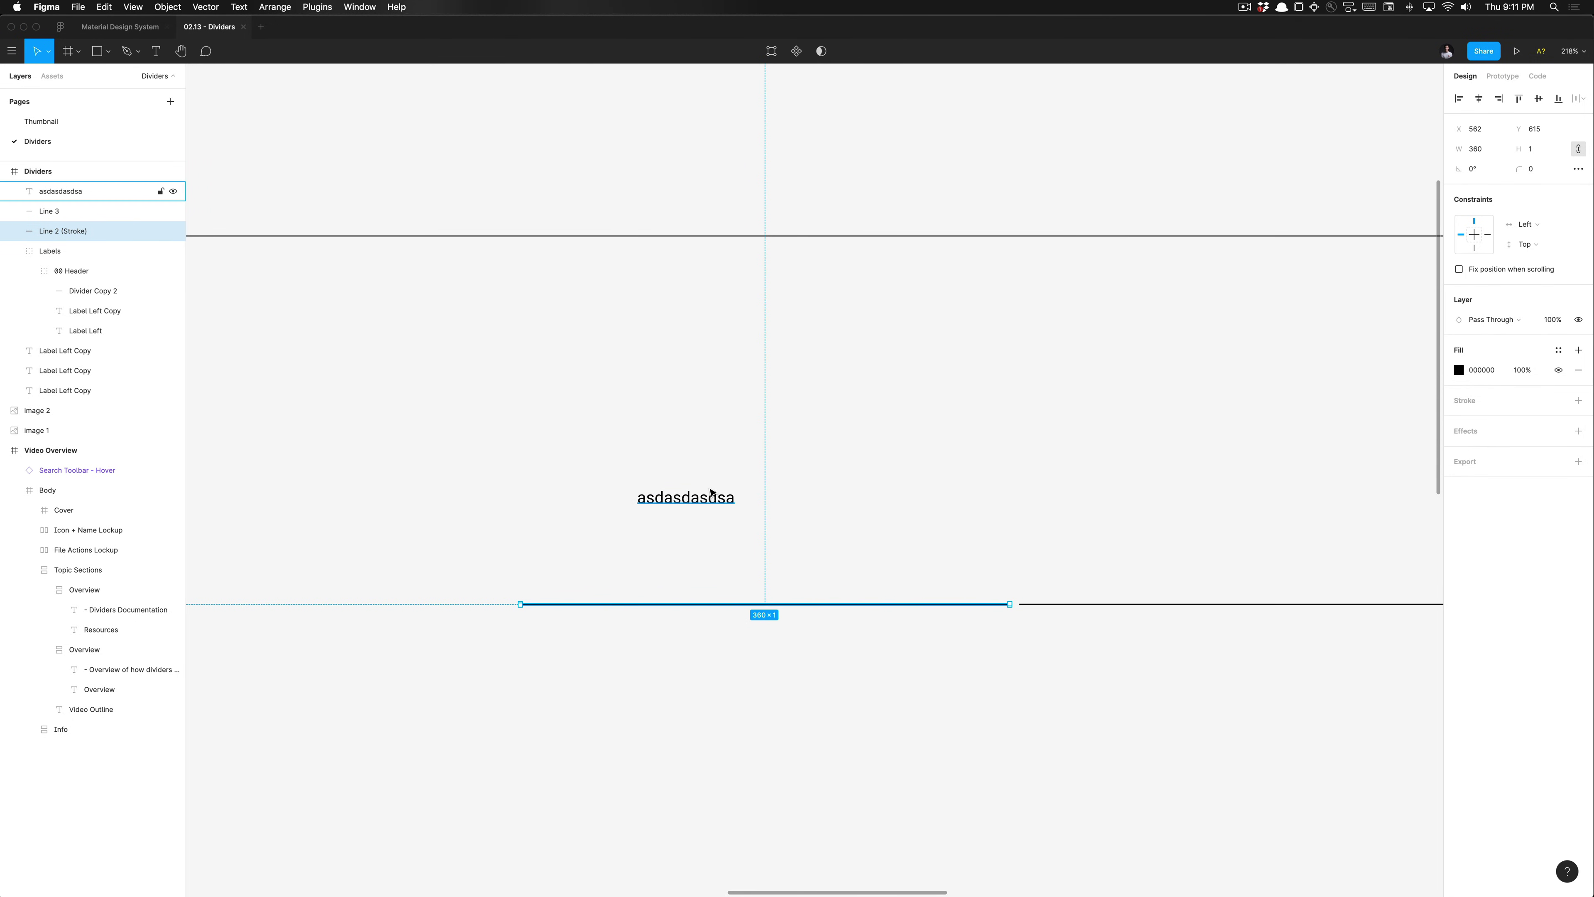
{"action": "left_click", "coordinate": [1039, 605]}
{"action": "key", "text": "alt"}
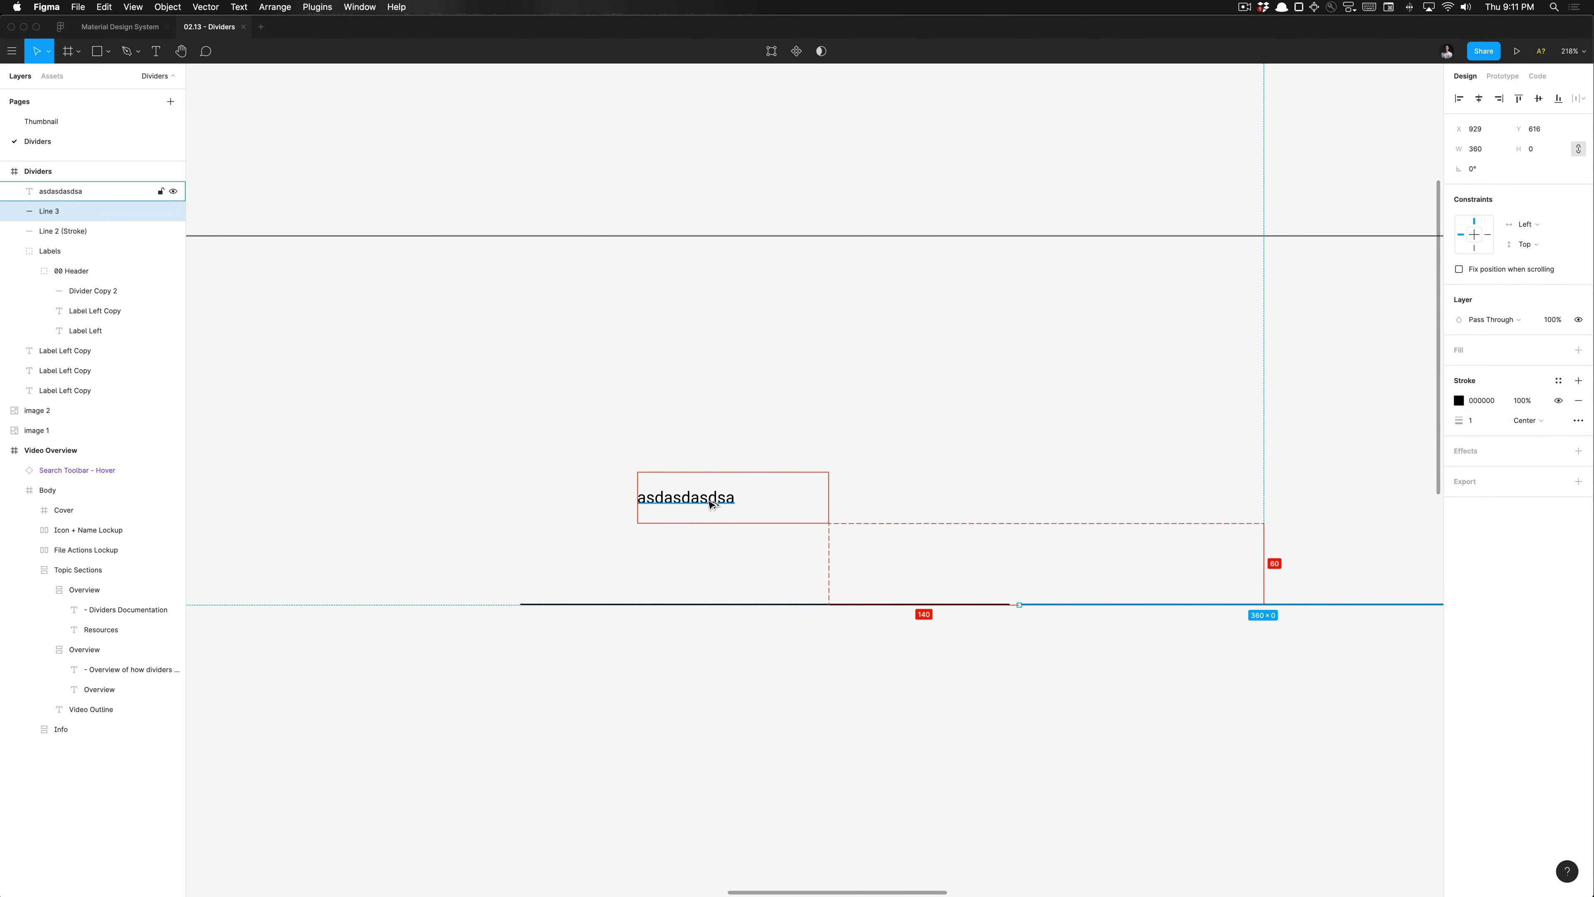
{"action": "left_click", "coordinate": [736, 634]}
{"action": "left_click", "coordinate": [733, 604]}
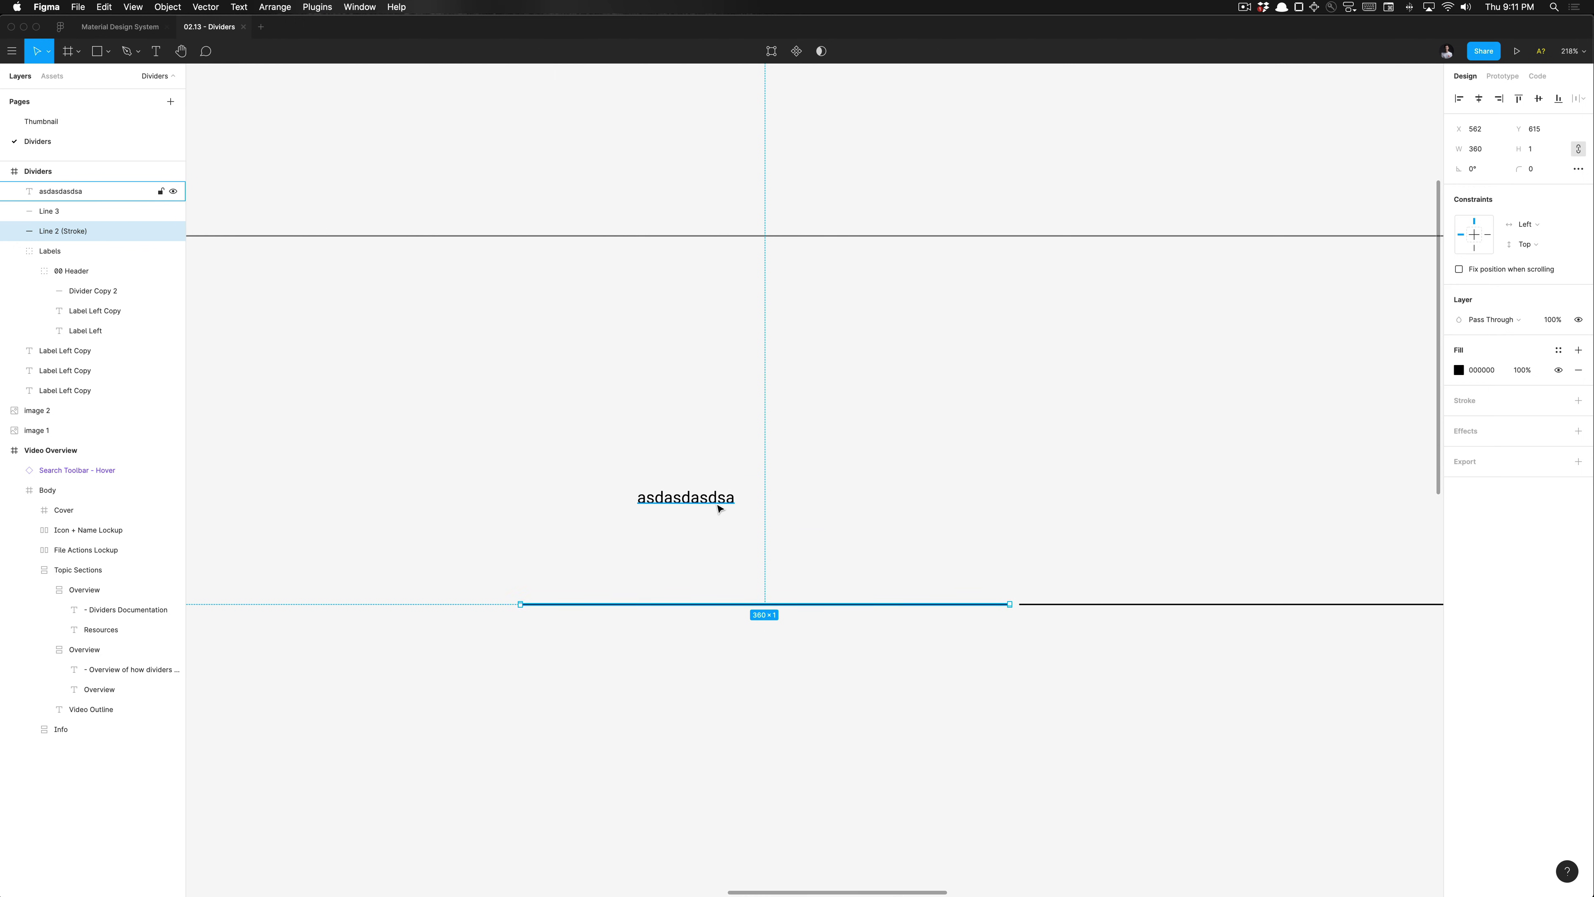
{"action": "key", "text": "alt"}
{"action": "key", "text": "alt"}
{"action": "key", "text": "alt"}
{"action": "key", "text": "alt"}
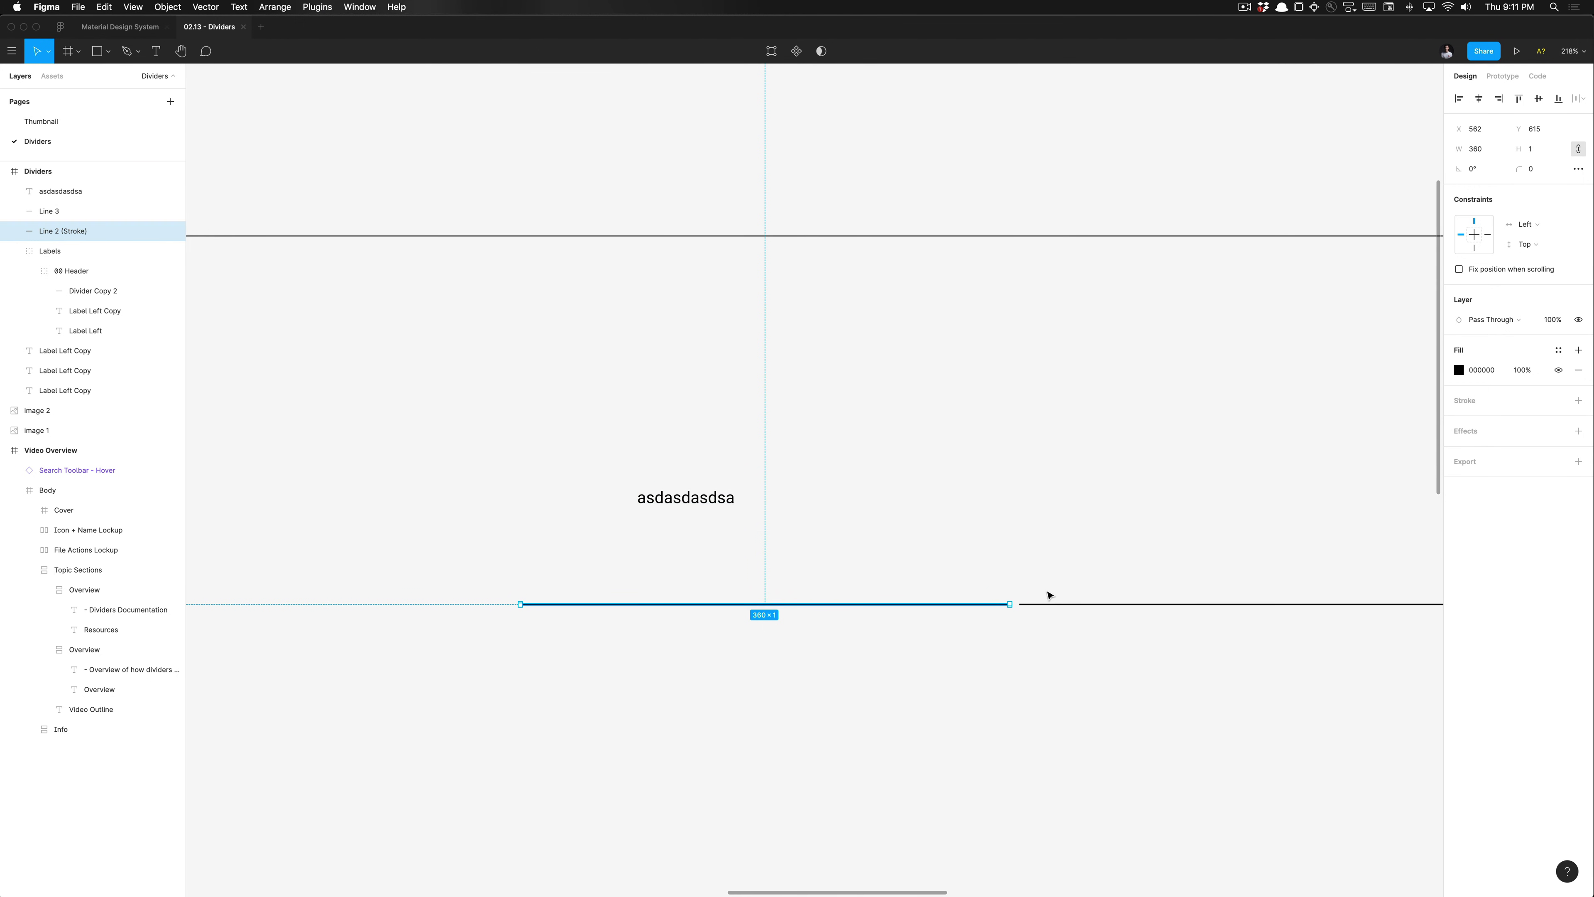
{"action": "left_click", "coordinate": [1050, 604]}
{"action": "key", "text": "Delete"}
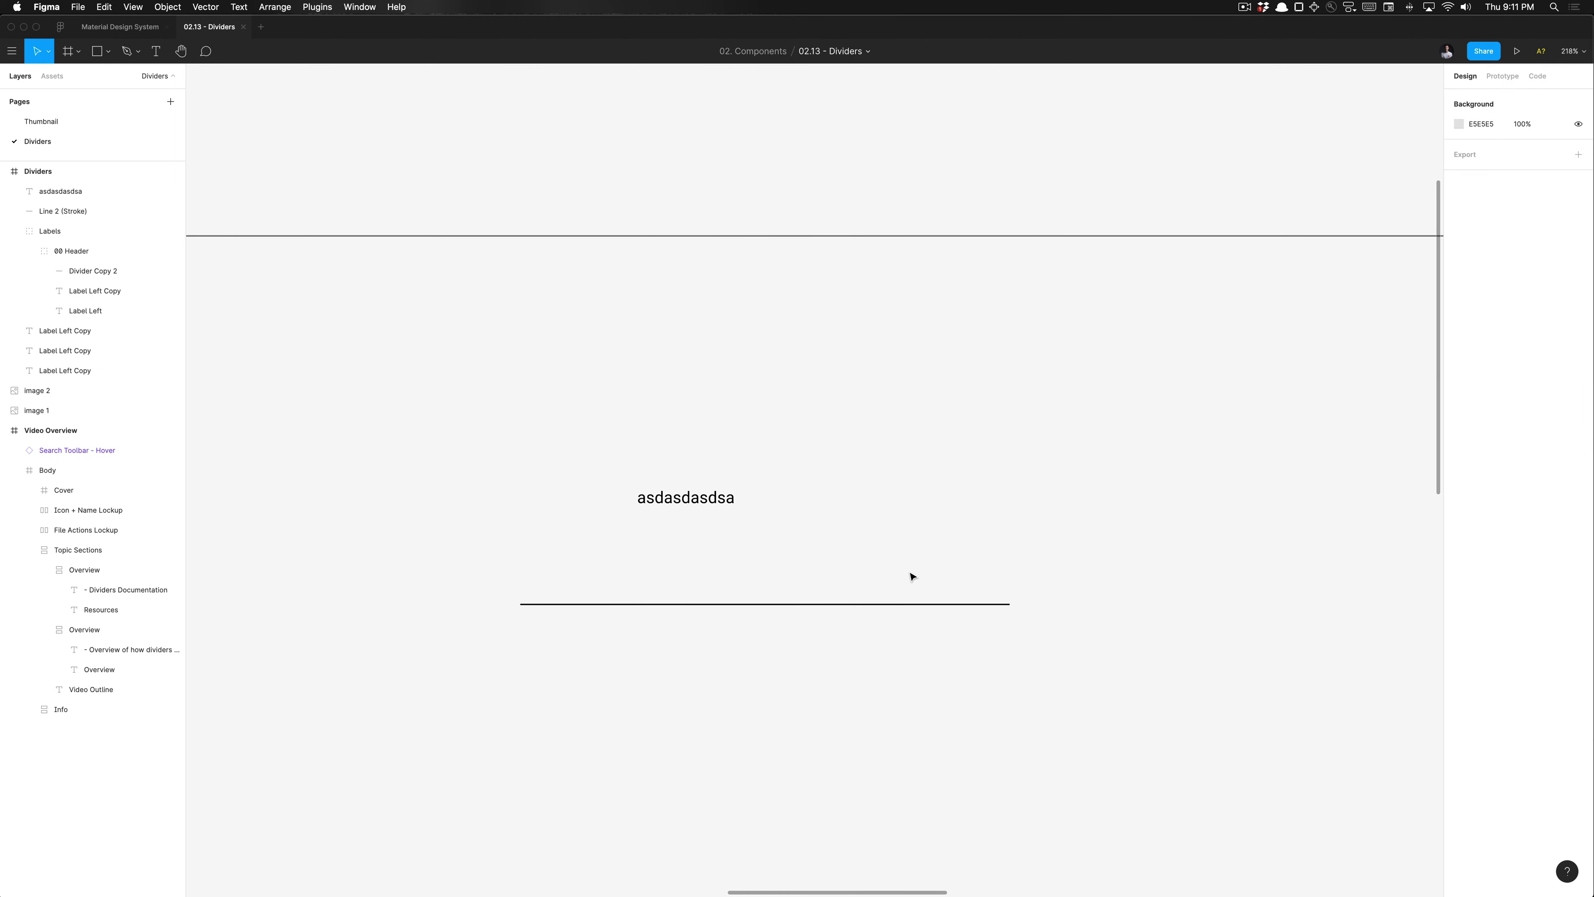
Delete the 'asdasdasdsa' placeholder text layer.
{"action": "left_click", "coordinate": [916, 604]}
{"action": "scroll", "coordinate": [915, 684], "scroll_direction": "down", "scroll_amount": 5}
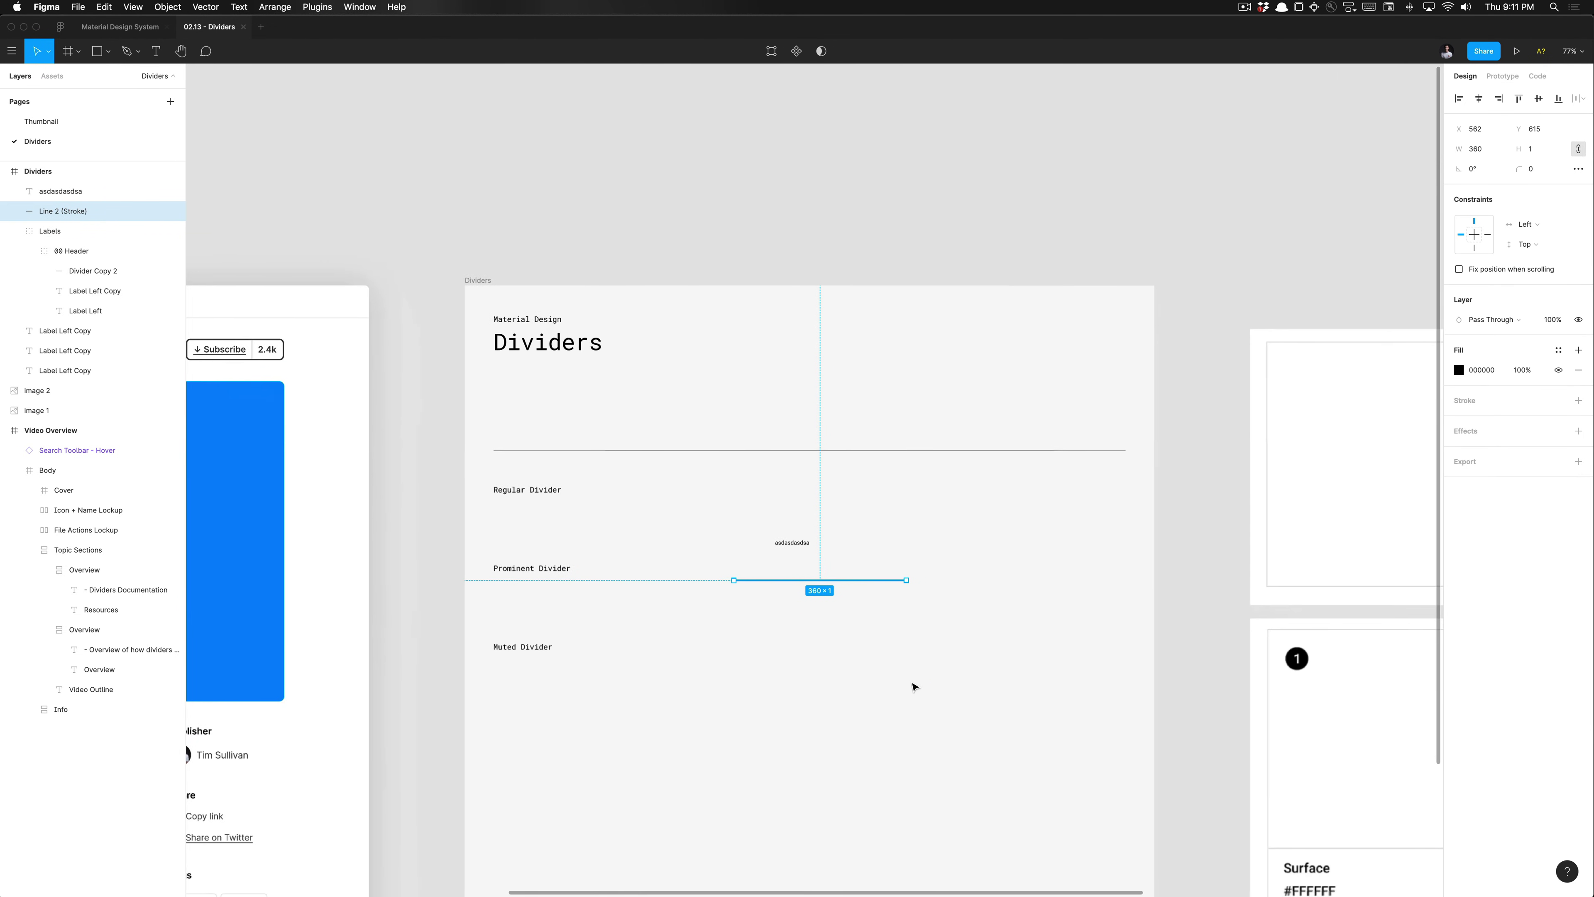
{"action": "scroll", "coordinate": [846, 604], "scroll_direction": "up", "scroll_amount": 5}
{"action": "left_click", "coordinate": [846, 601]}
{"action": "left_click", "coordinate": [555, 486]}
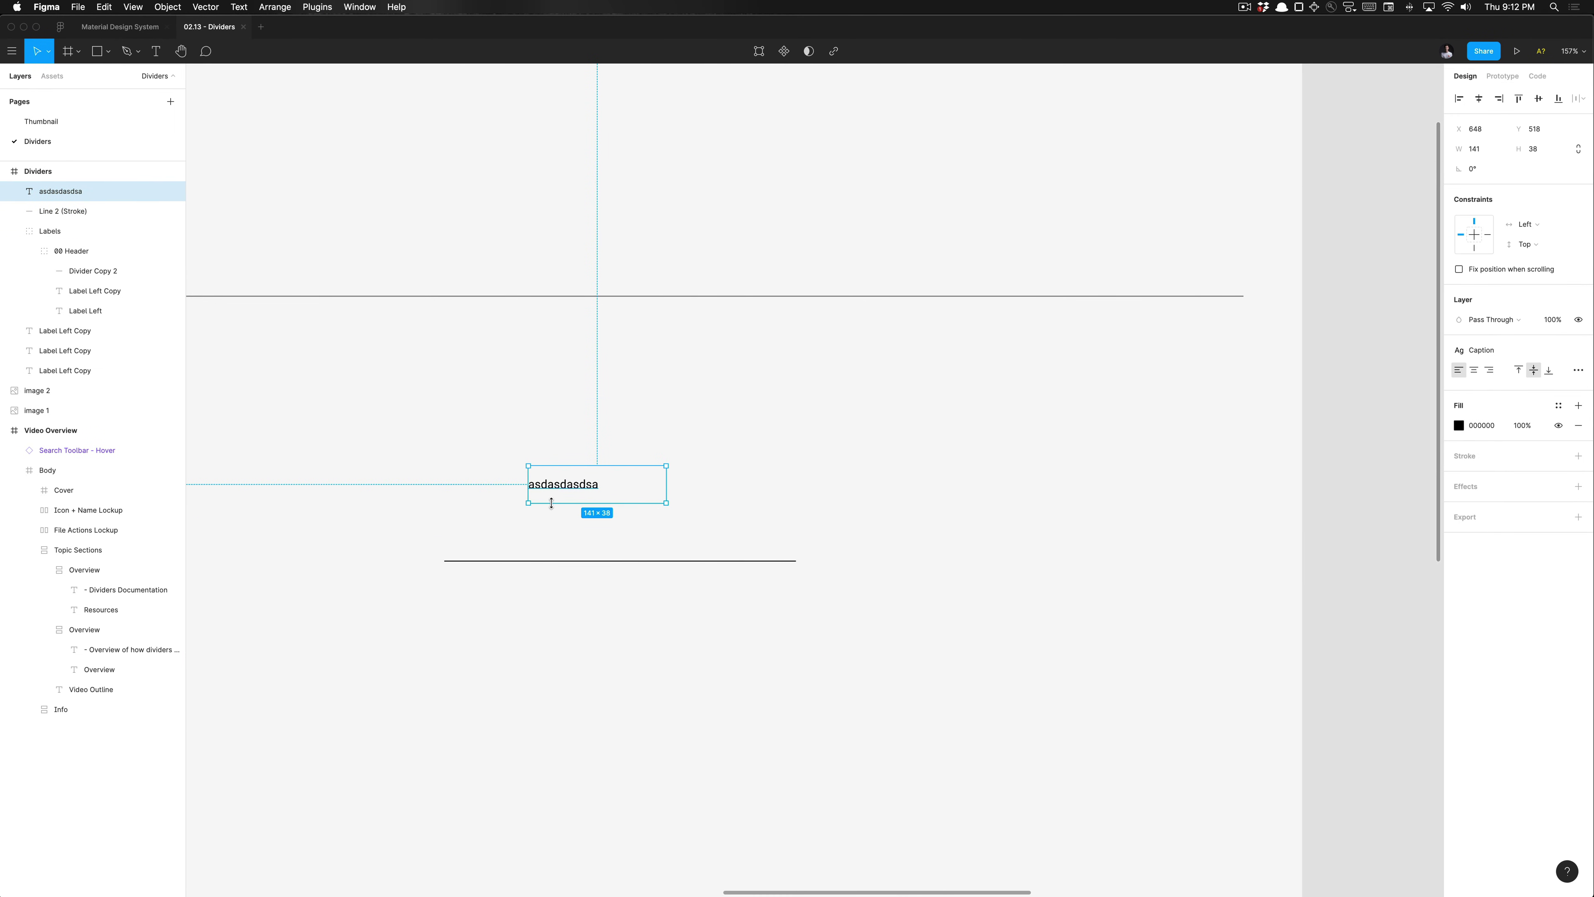
{"action": "key", "text": "Delete"}
Fill the divider with the Content / On Surface low-emphasis color style.
{"action": "key", "text": "alt+3"}
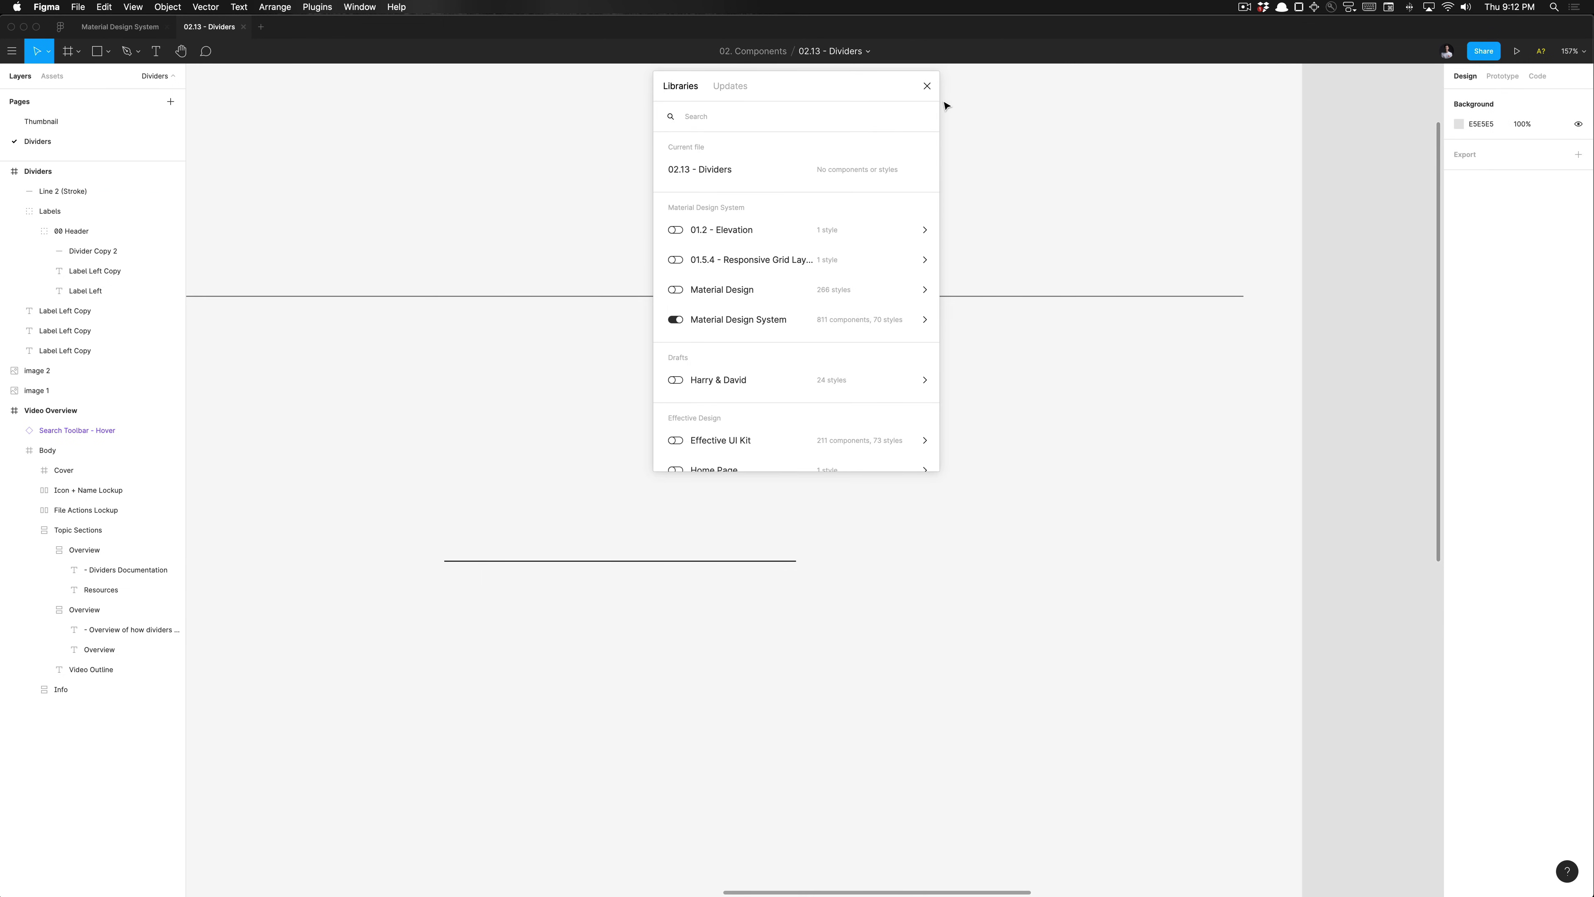
{"action": "left_click", "coordinate": [927, 86]}
{"action": "scroll", "coordinate": [690, 455], "scroll_direction": "down", "scroll_amount": 5}
{"action": "left_click", "coordinate": [668, 484]}
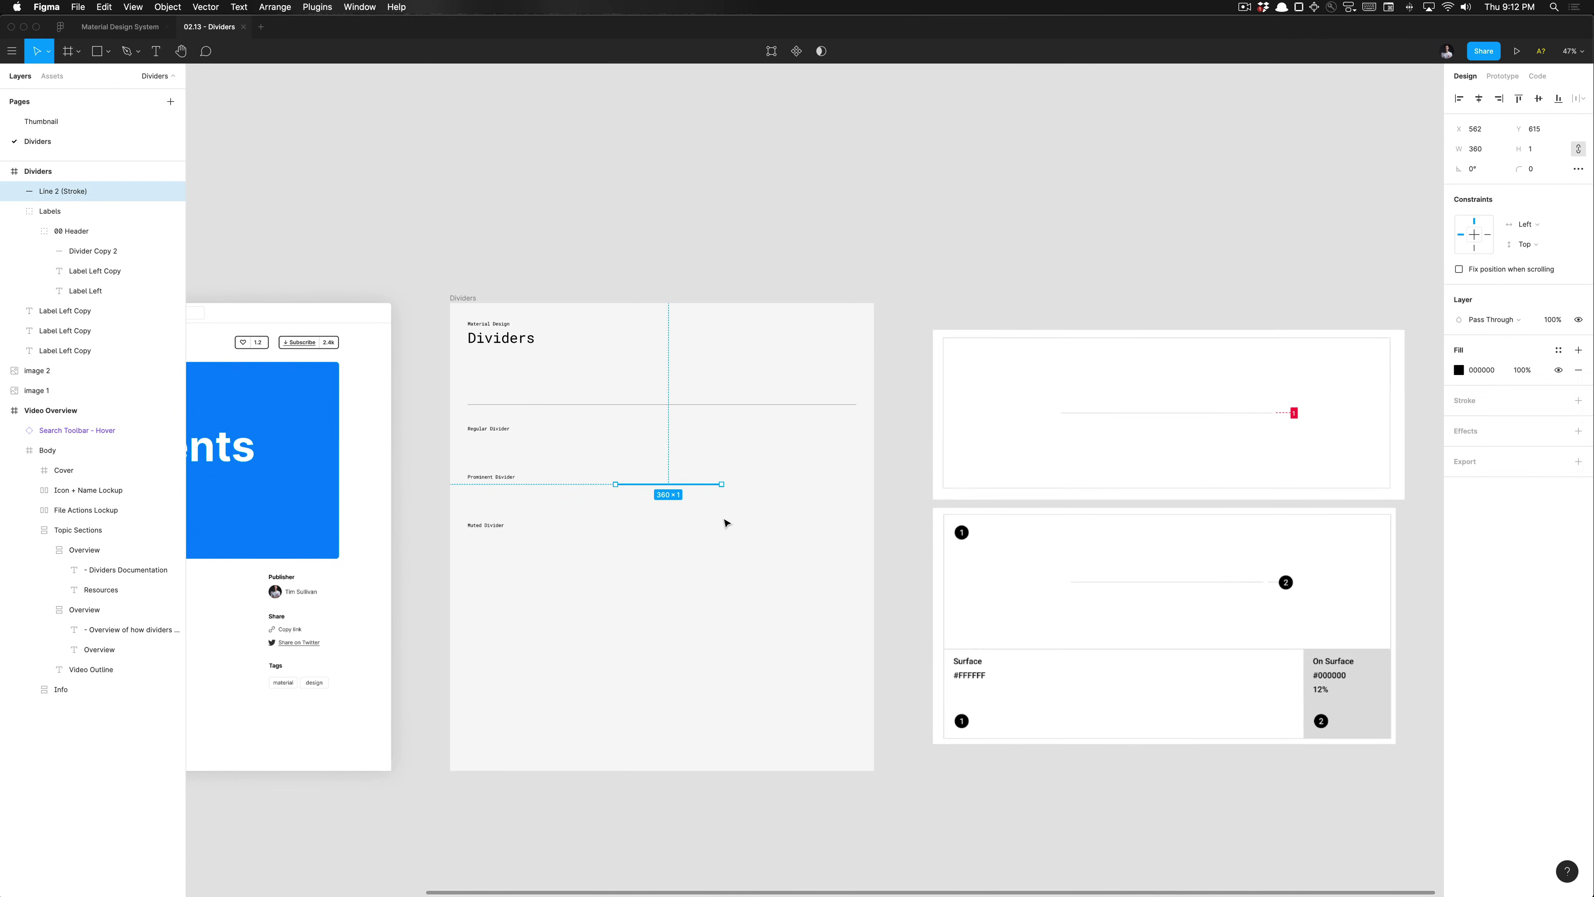
{"action": "scroll", "coordinate": [725, 521], "scroll_direction": "up", "scroll_amount": 5}
{"action": "left_click", "coordinate": [1558, 350]}
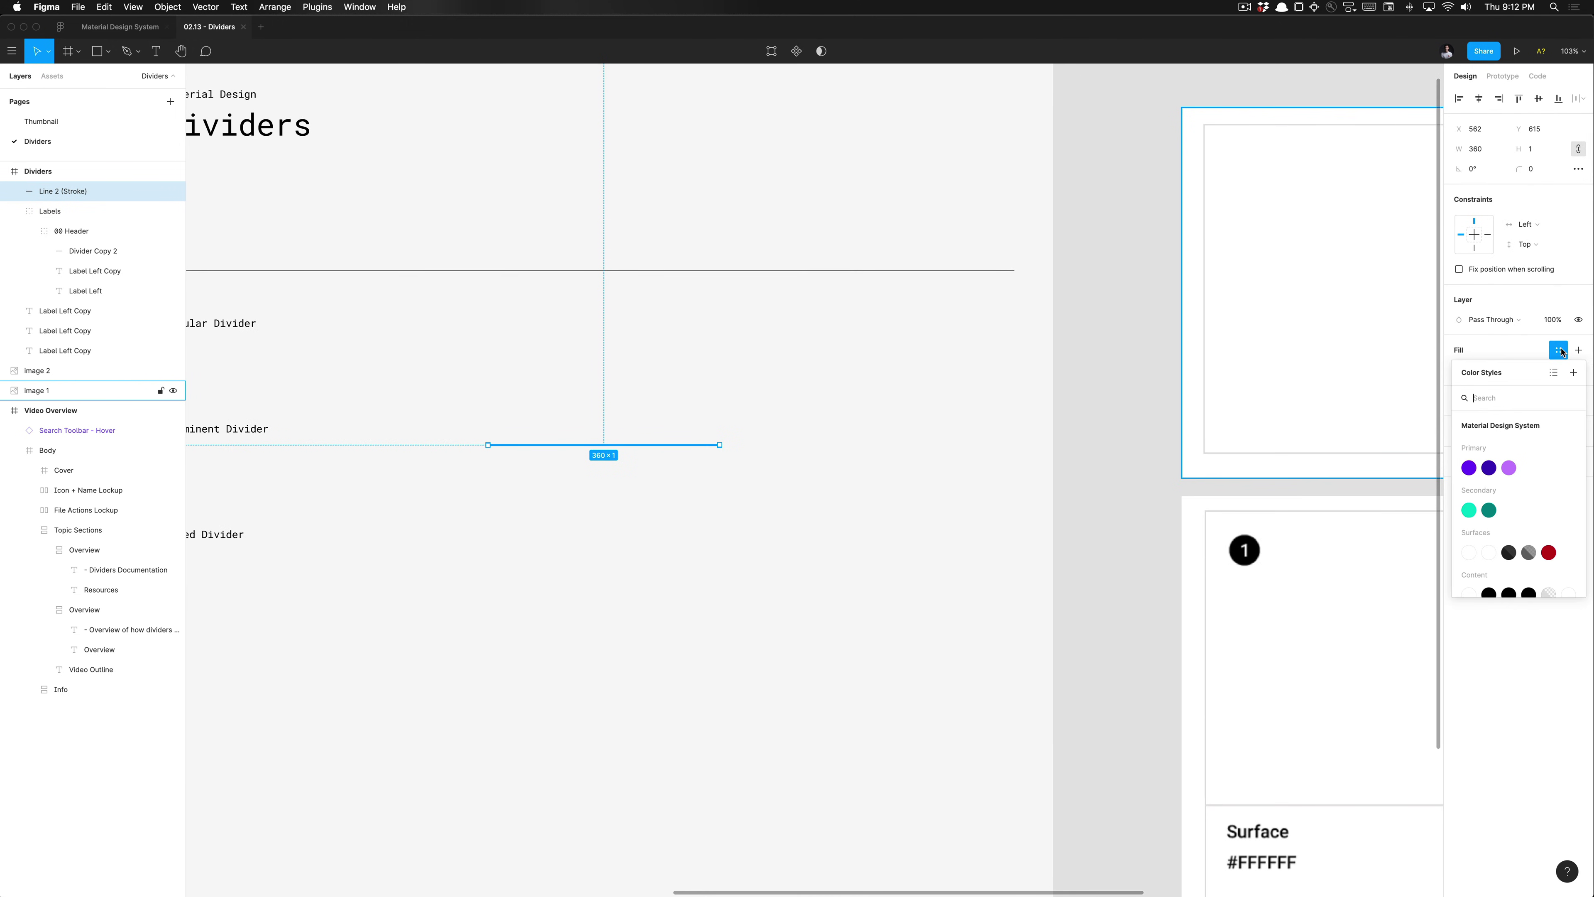
{"action": "scroll", "coordinate": [1466, 491], "scroll_direction": "down", "scroll_amount": 3}
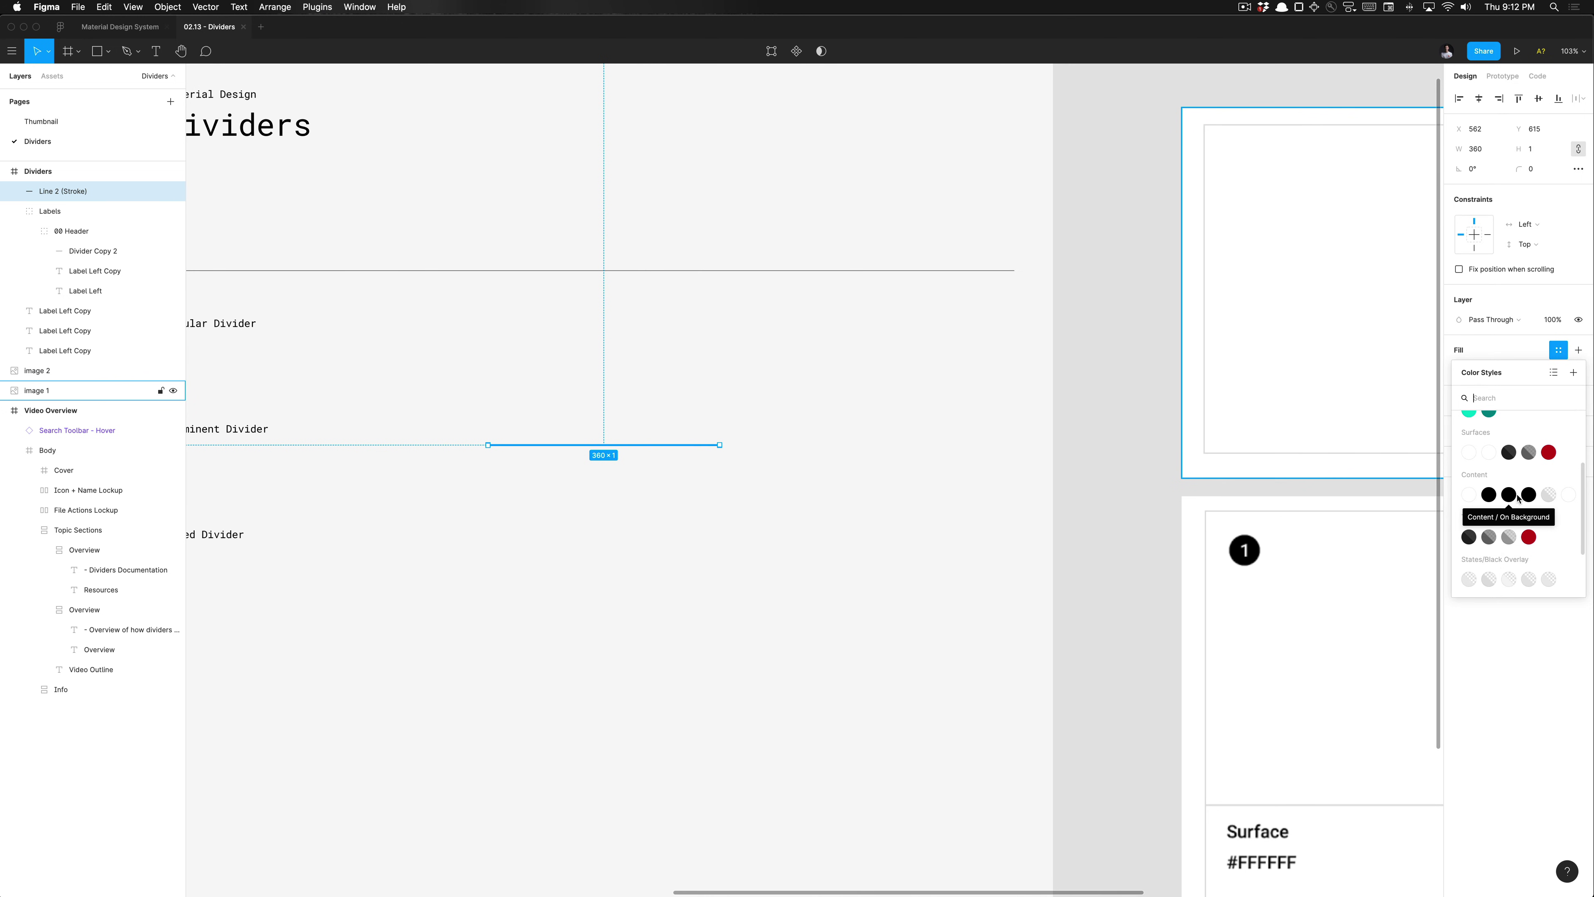
{"action": "left_click", "coordinate": [1546, 501]}
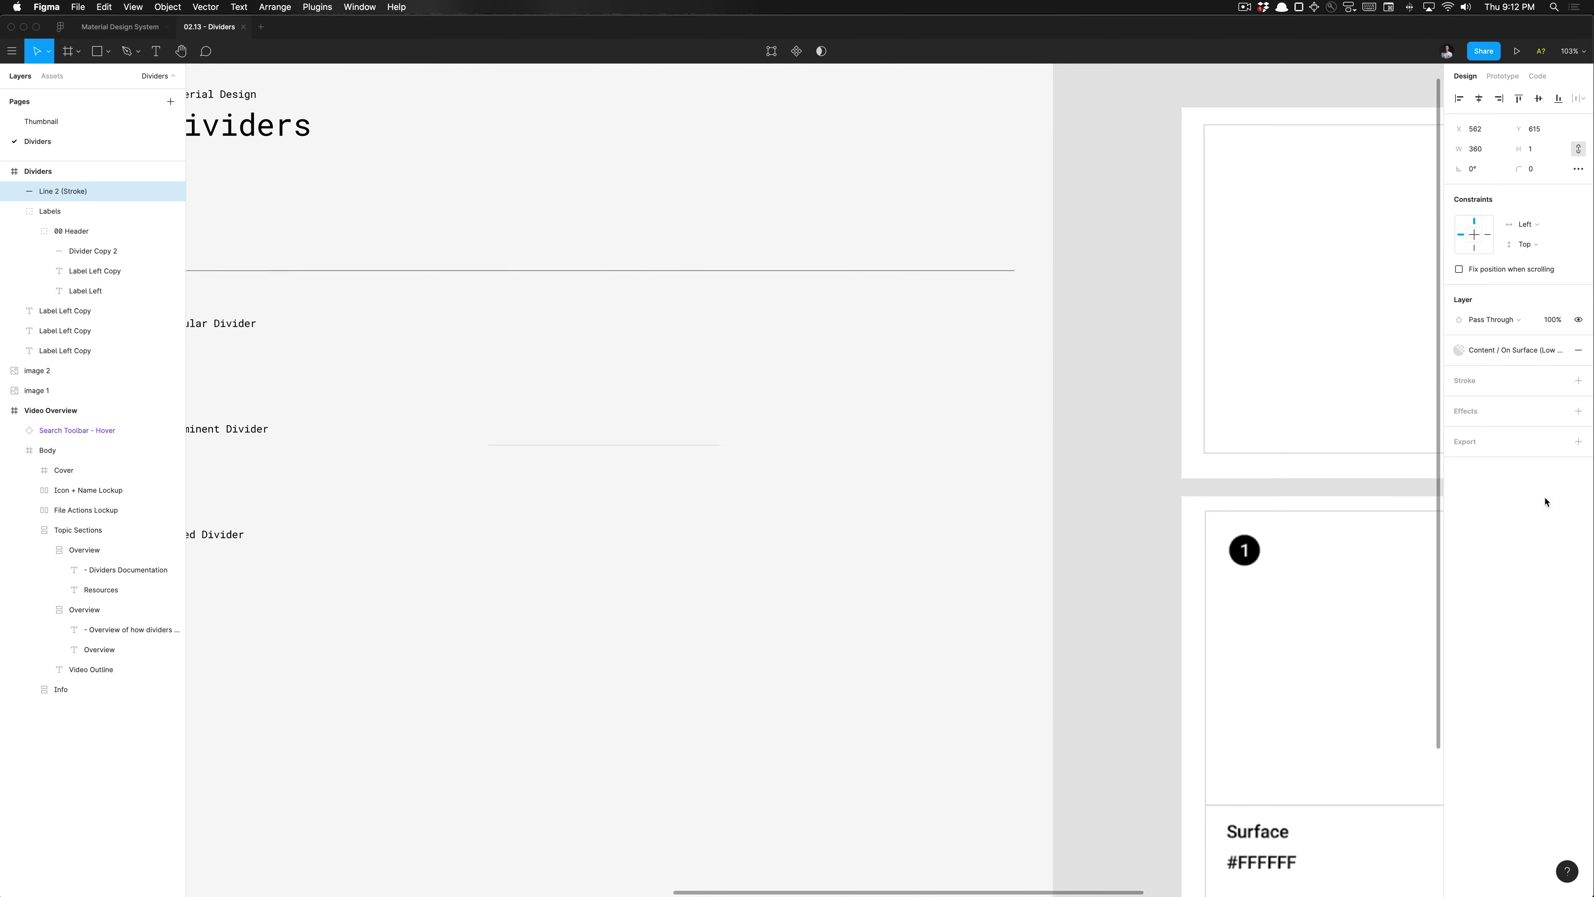
{"action": "left_click", "coordinate": [626, 414]}
Reselect and deselect the divider to check its new low-emphasis colour.
{"action": "scroll", "coordinate": [626, 415], "scroll_direction": "up", "scroll_amount": 3}
{"action": "left_click", "coordinate": [659, 459]}
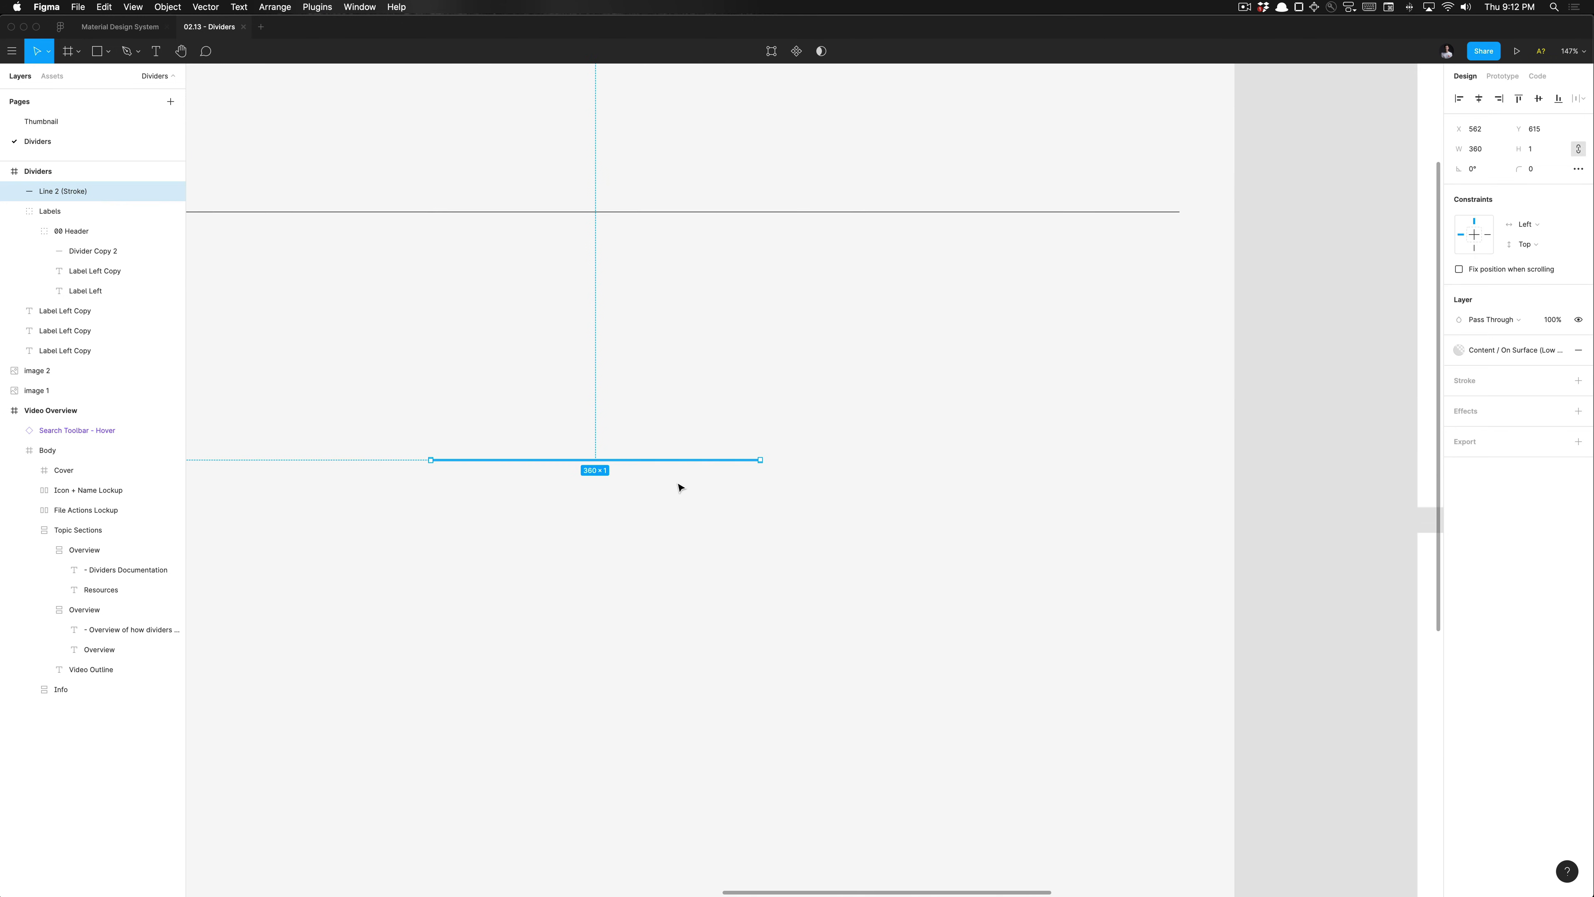
{"action": "scroll", "coordinate": [680, 488], "scroll_direction": "down", "scroll_amount": 5}
{"action": "scroll", "coordinate": [965, 596], "scroll_direction": "up", "scroll_amount": 3}
{"action": "scroll", "coordinate": [965, 596], "scroll_direction": "right", "scroll_amount": 3}
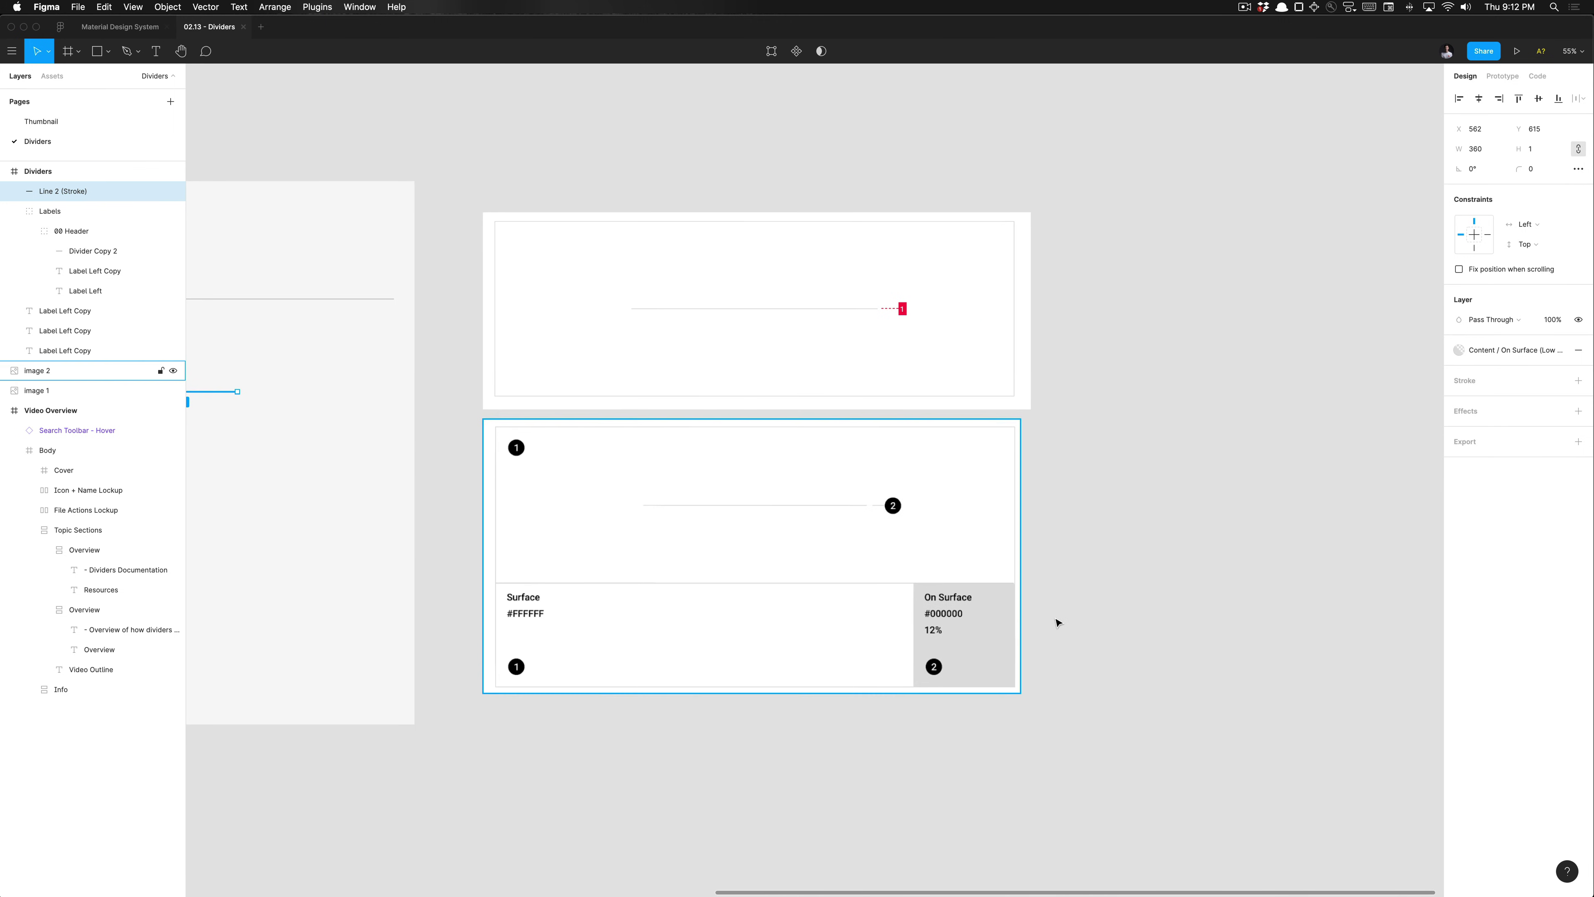
{"action": "left_click", "coordinate": [1056, 620]}
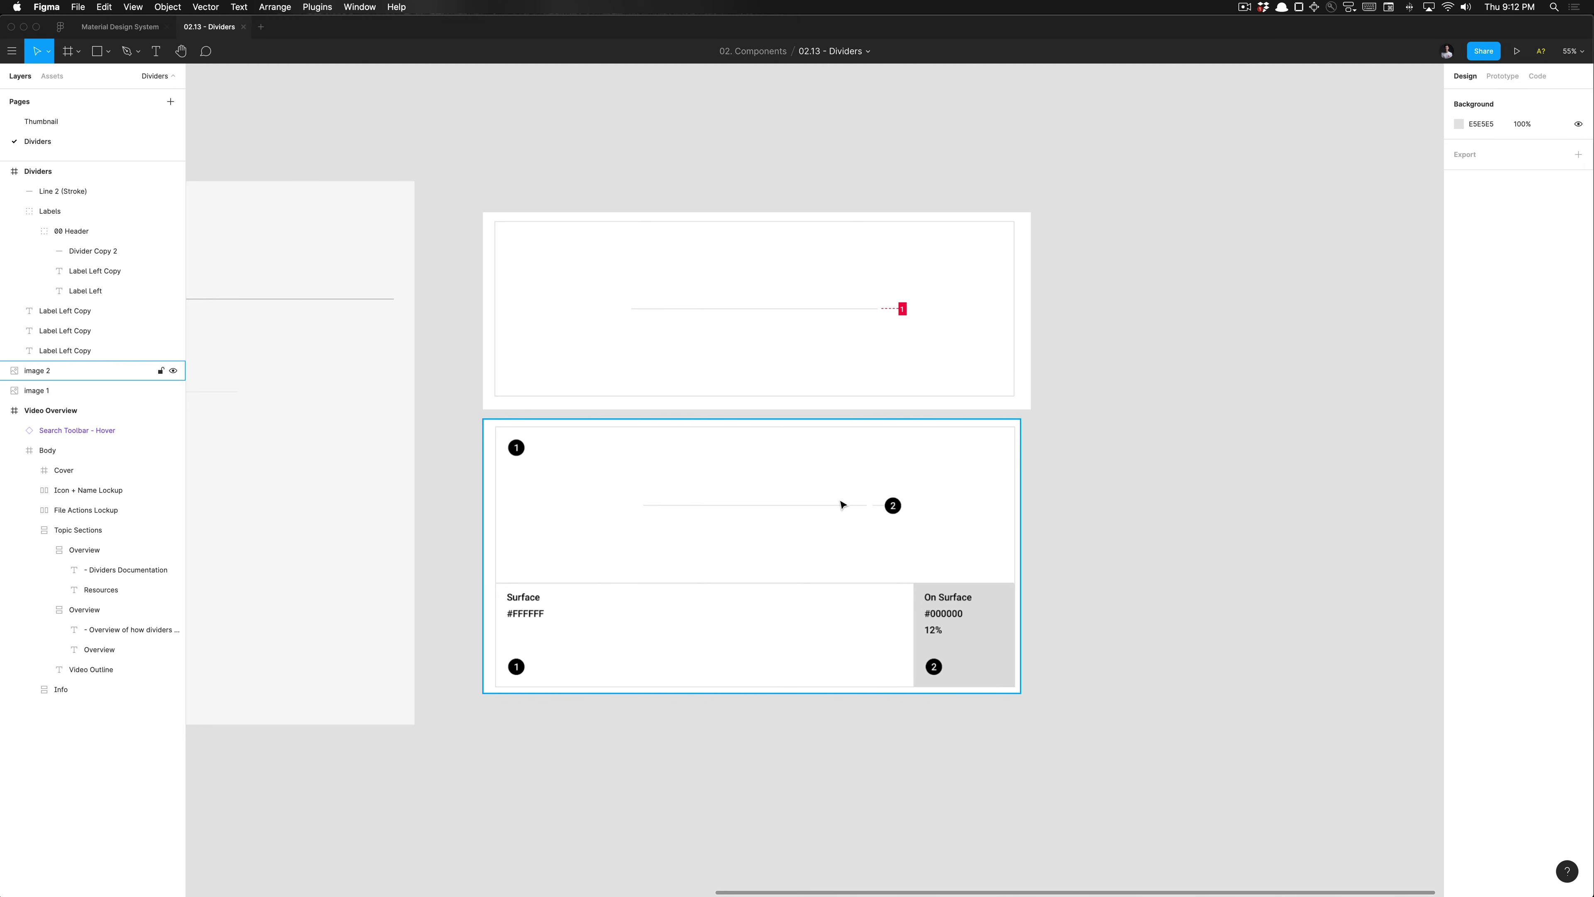
{"action": "scroll", "coordinate": [1117, 594], "scroll_direction": "left", "scroll_amount": 10}
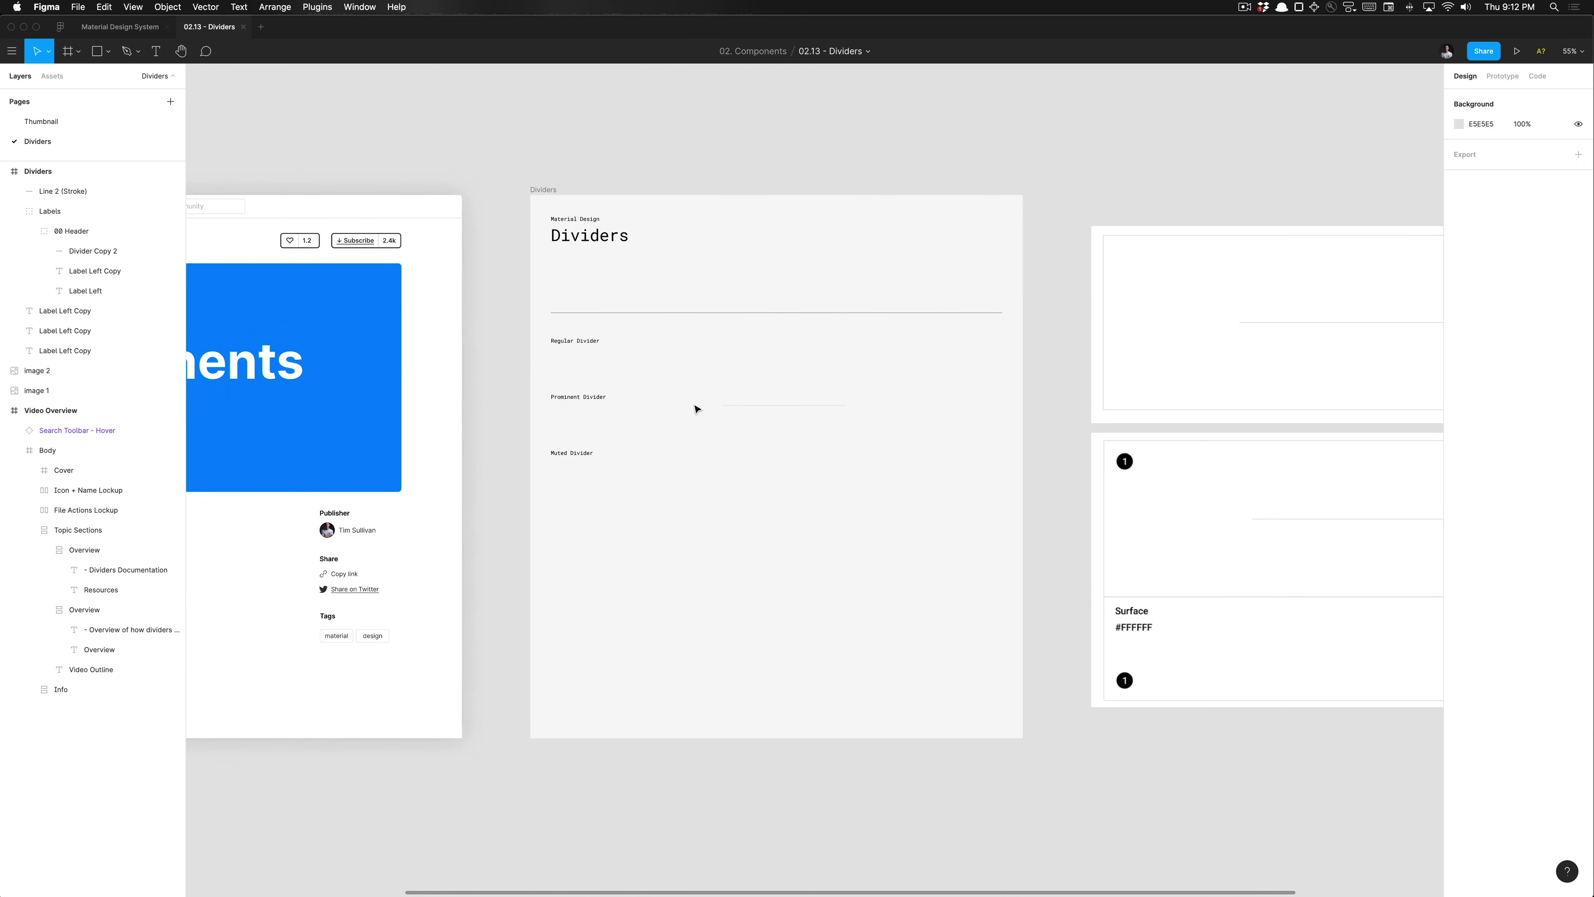
{"action": "scroll", "coordinate": [697, 409], "scroll_direction": "up", "scroll_amount": 3}
Move the divider line up to y 453, under the Regular Divider label.
{"action": "left_click", "coordinate": [731, 405]}
{"action": "scroll", "coordinate": [832, 499], "scroll_direction": "right", "scroll_amount": 3}
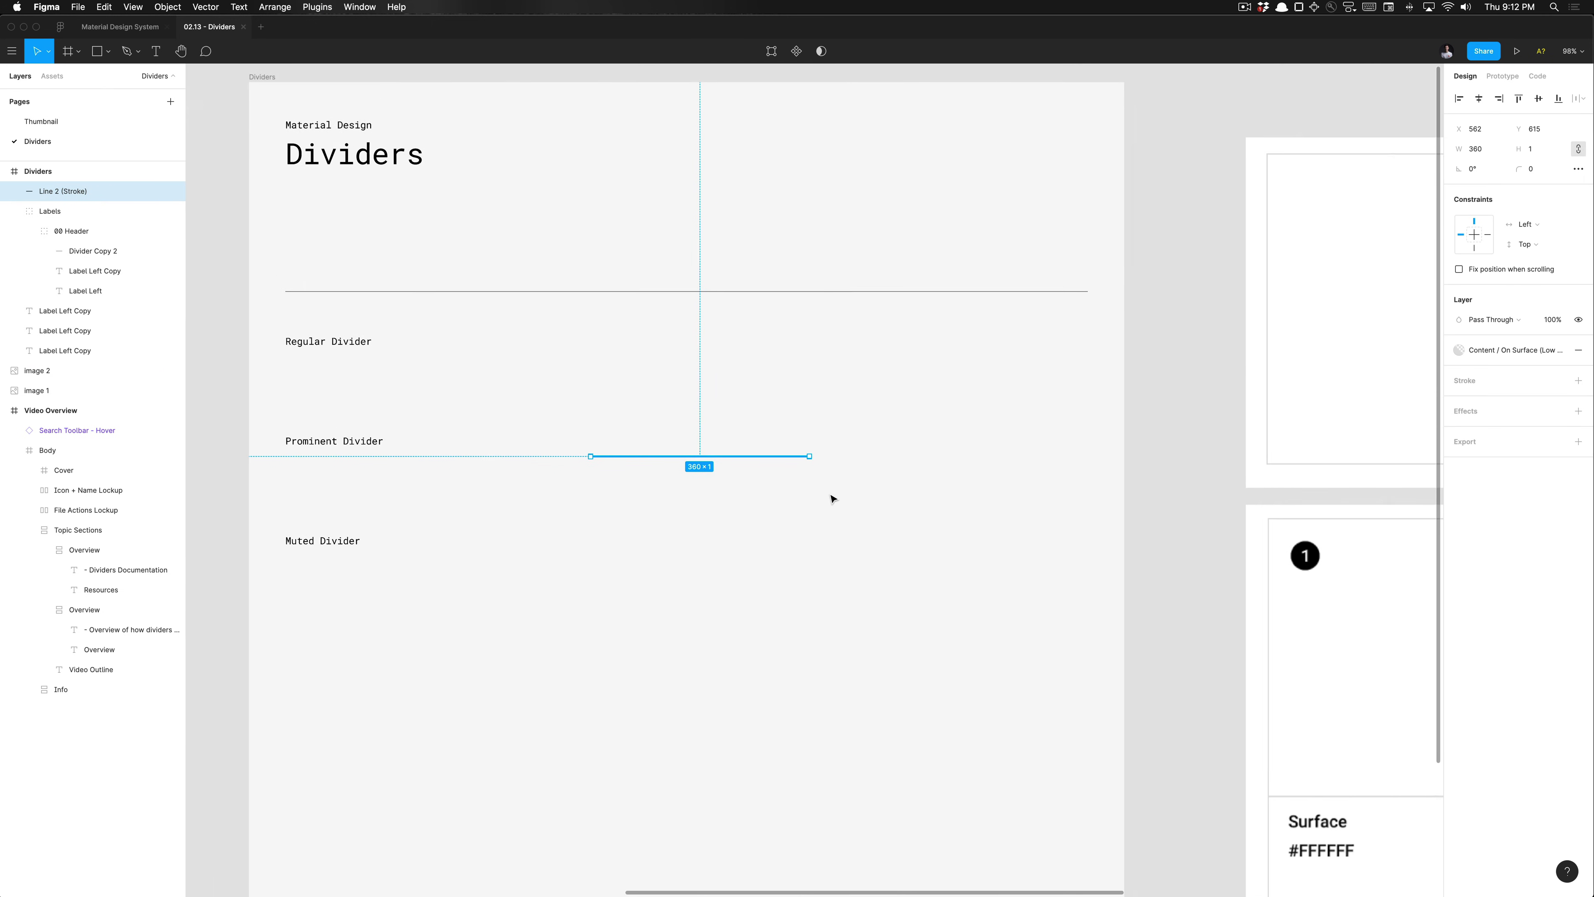
{"action": "scroll", "coordinate": [833, 499], "scroll_direction": "down", "scroll_amount": 3}
{"action": "left_click", "coordinate": [832, 499]}
{"action": "scroll", "coordinate": [832, 498], "scroll_direction": "up", "scroll_amount": 3}
{"action": "left_click", "coordinate": [796, 458]}
{"action": "left_click", "coordinate": [715, 369]}
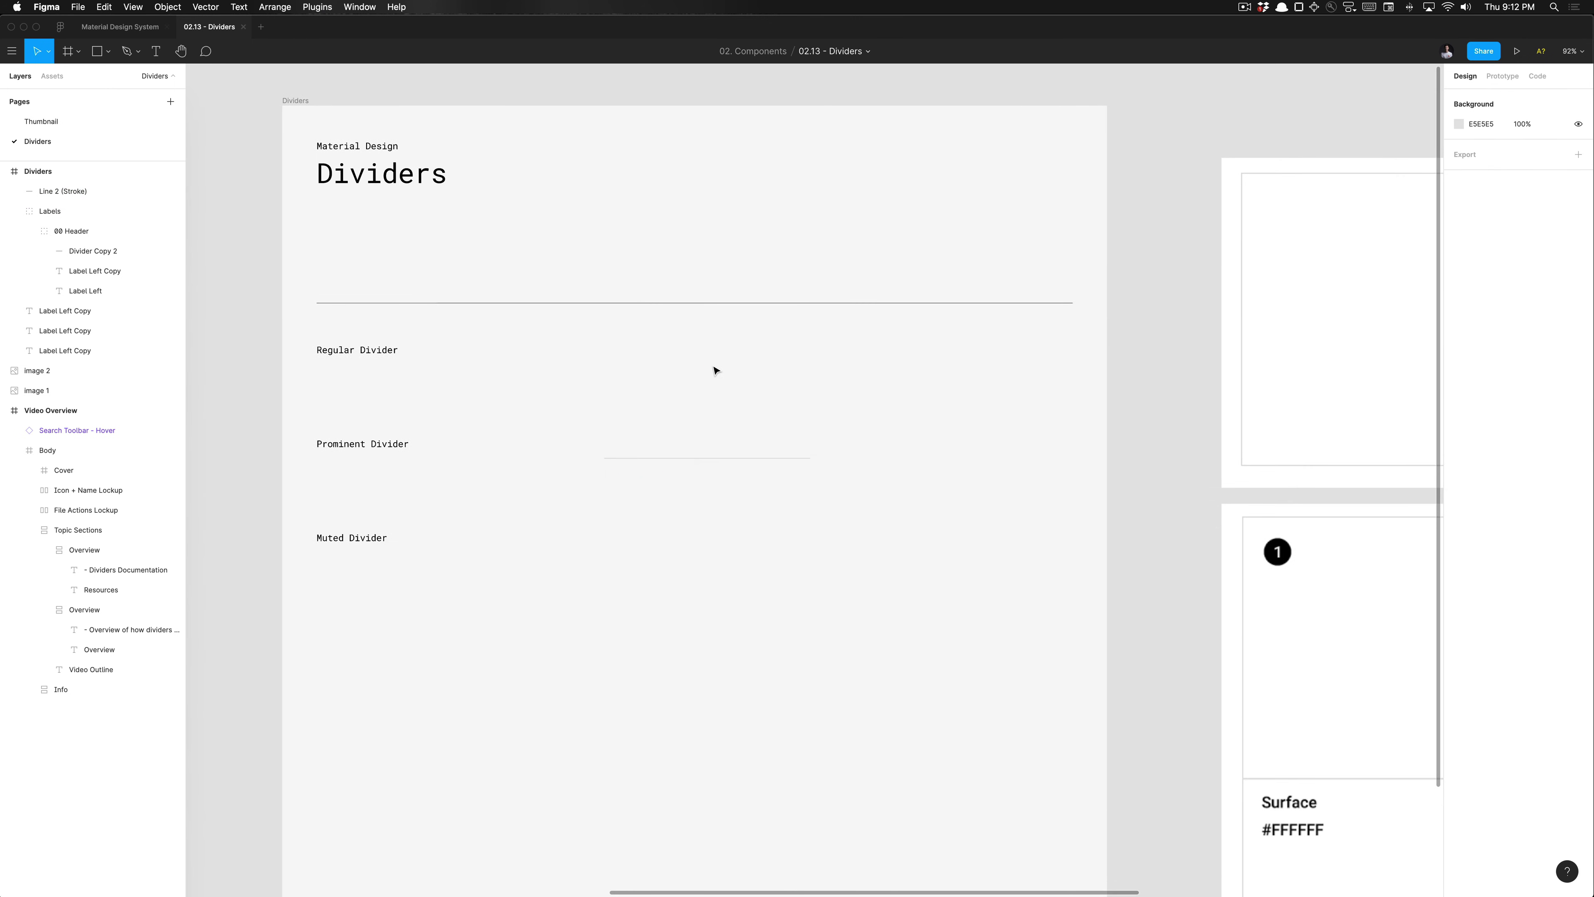
{"action": "left_click", "coordinate": [734, 457]}
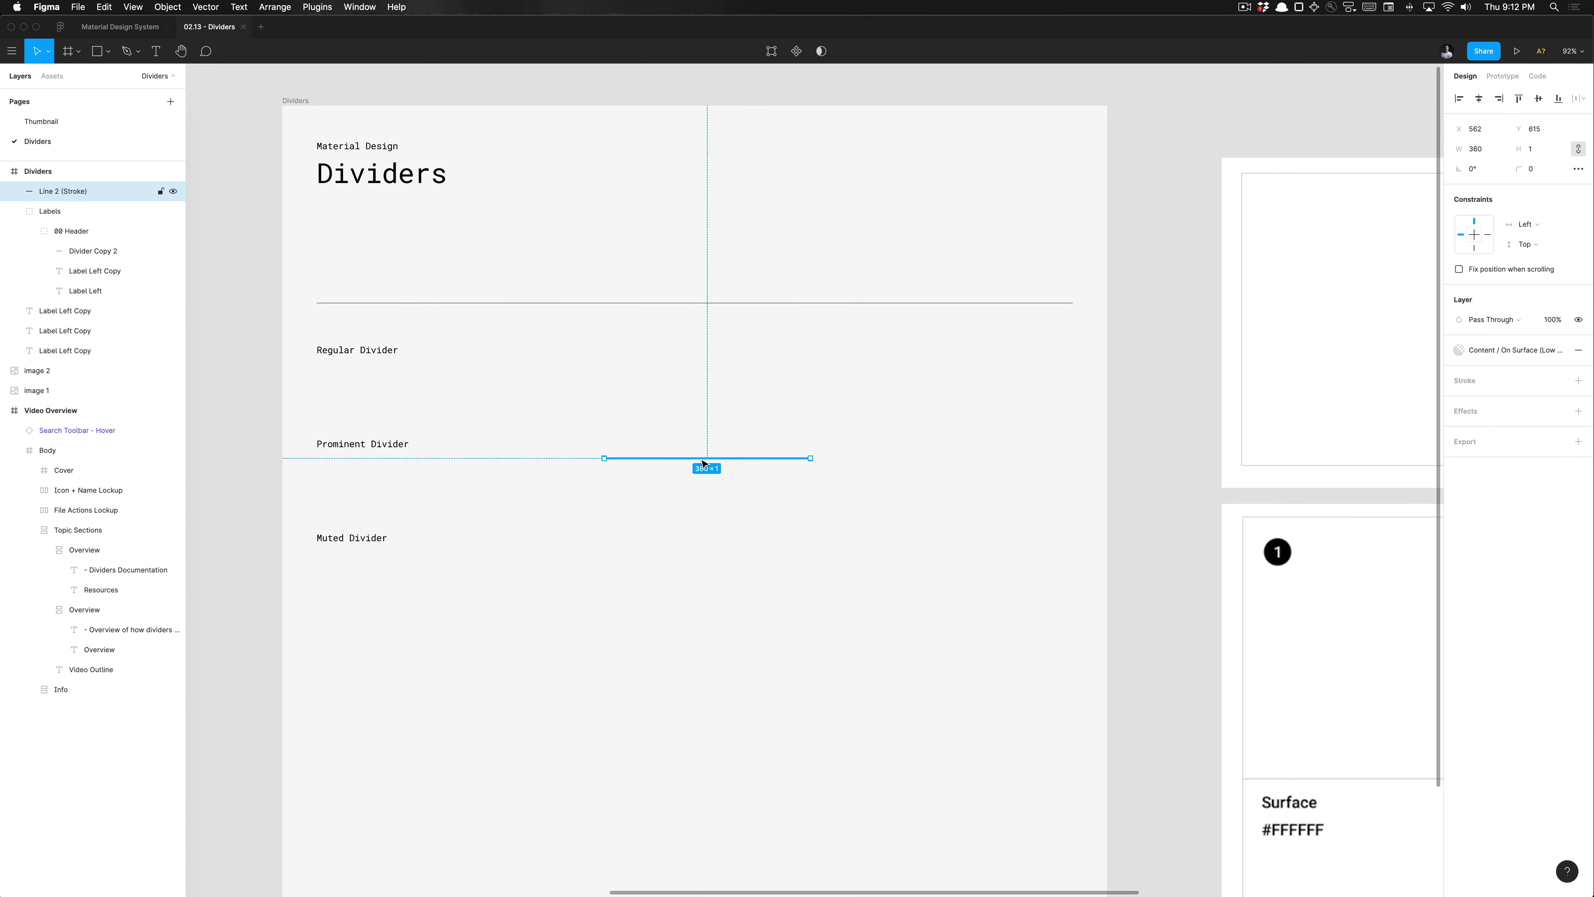
{"action": "left_click_drag", "start_coordinate": [674, 445], "coordinate": [393, 358]}
{"action": "scroll", "coordinate": [392, 357], "scroll_direction": "up", "scroll_amount": 2}
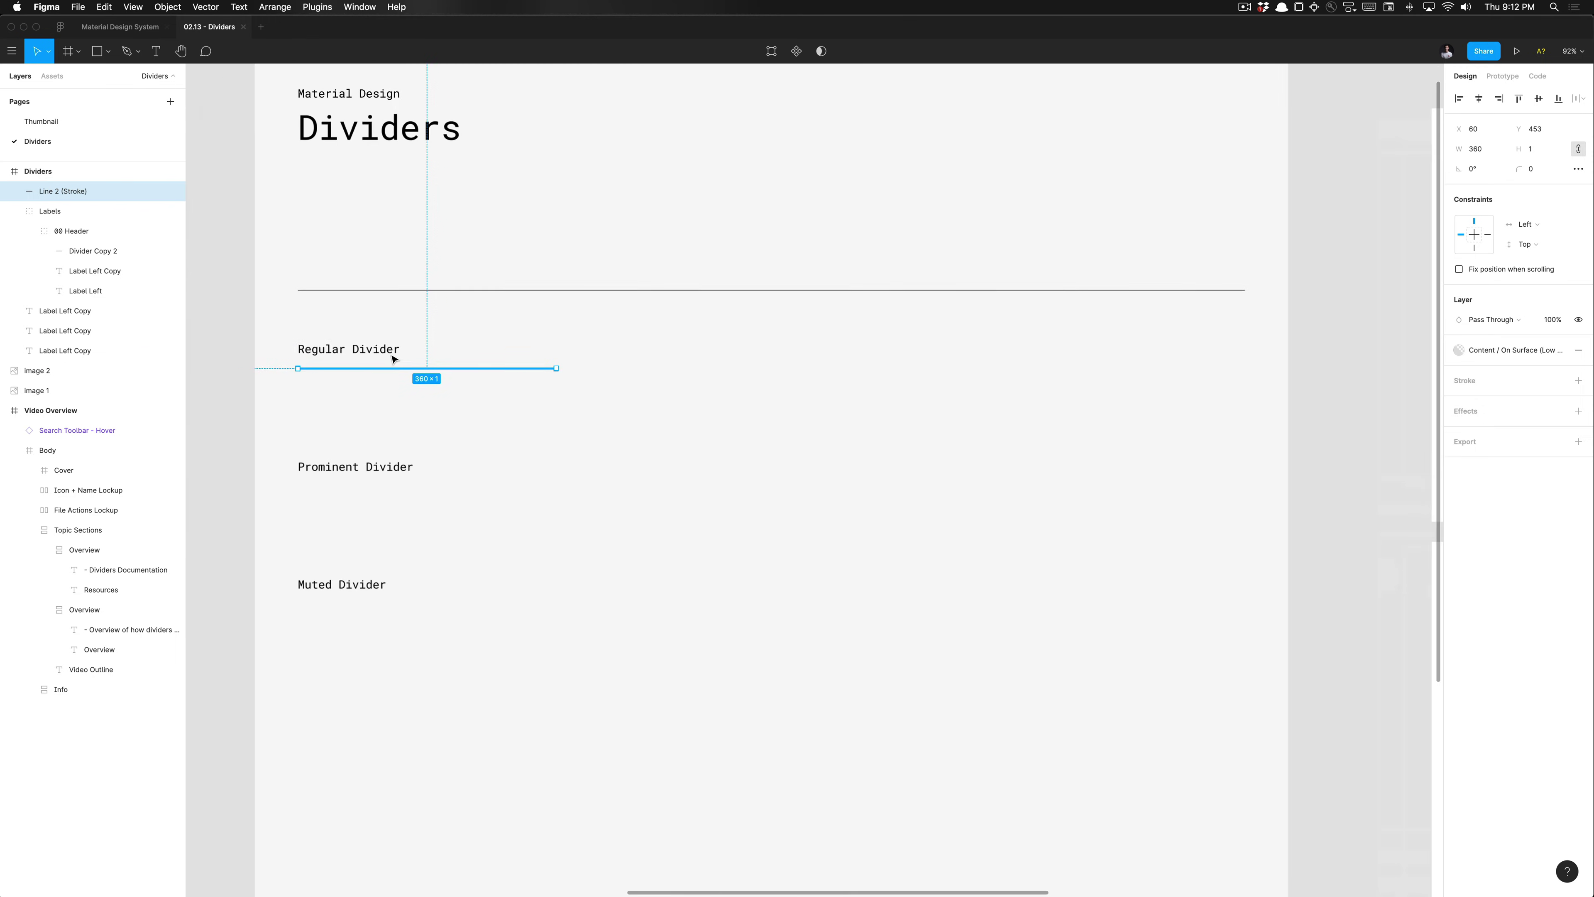
{"action": "scroll", "coordinate": [393, 358], "scroll_direction": "down", "scroll_amount": 3}
{"action": "scroll", "coordinate": [393, 358], "scroll_direction": "up", "scroll_amount": 3}
Detach the Content / On Surface style from Line 2's fill, leaving plain #000000 at 12%.
{"action": "left_click", "coordinate": [391, 353]}
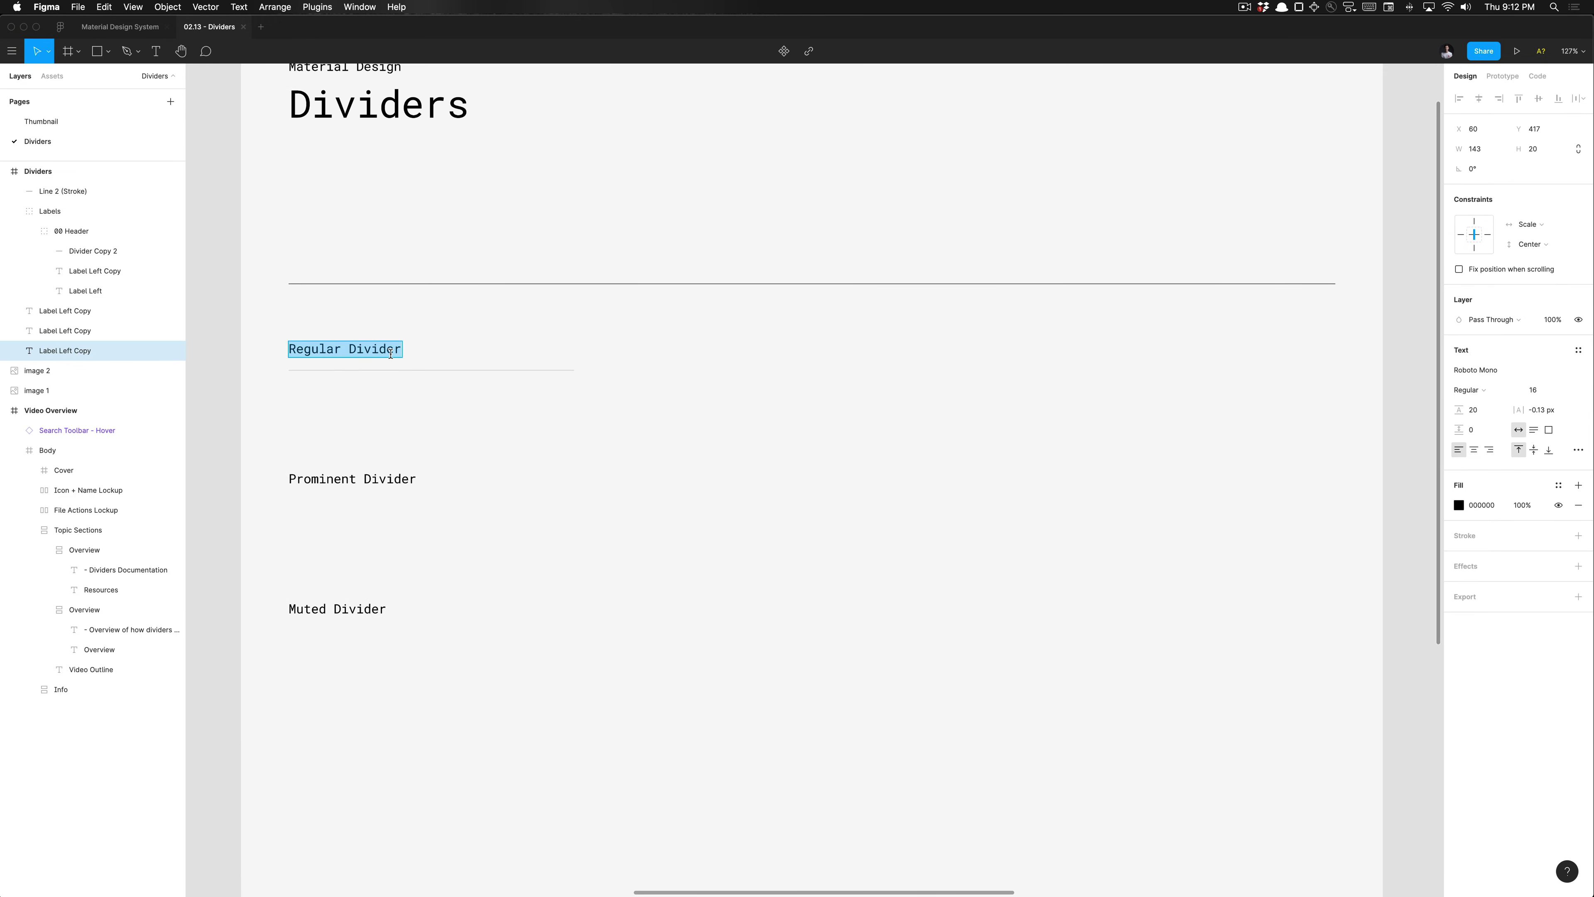
{"action": "left_click", "coordinate": [395, 370]}
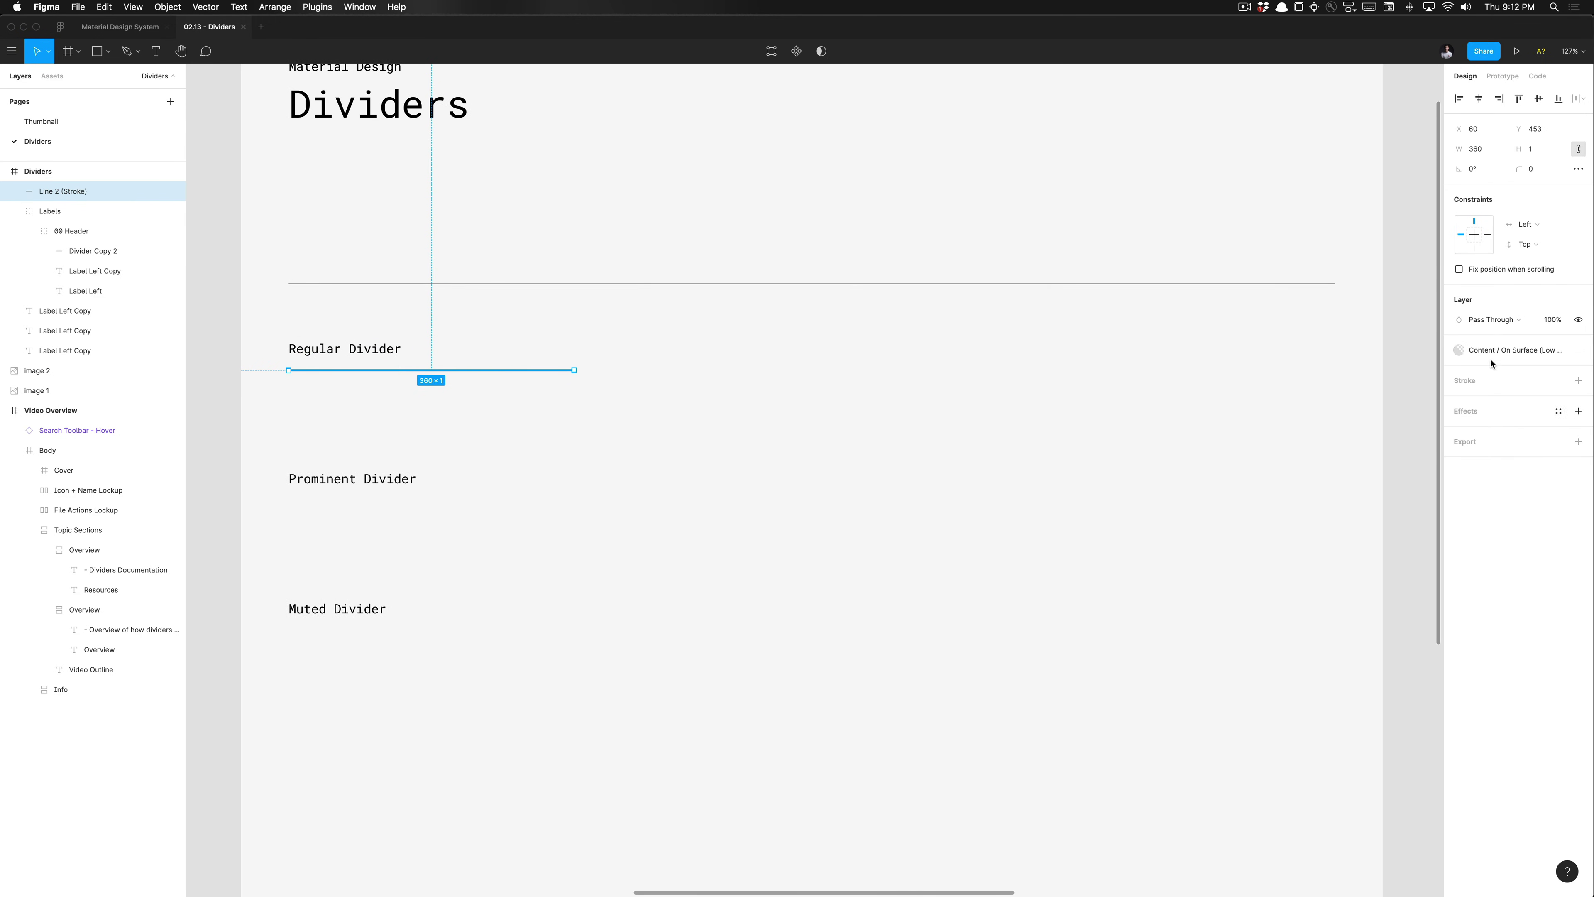
{"action": "left_click", "coordinate": [1560, 350]}
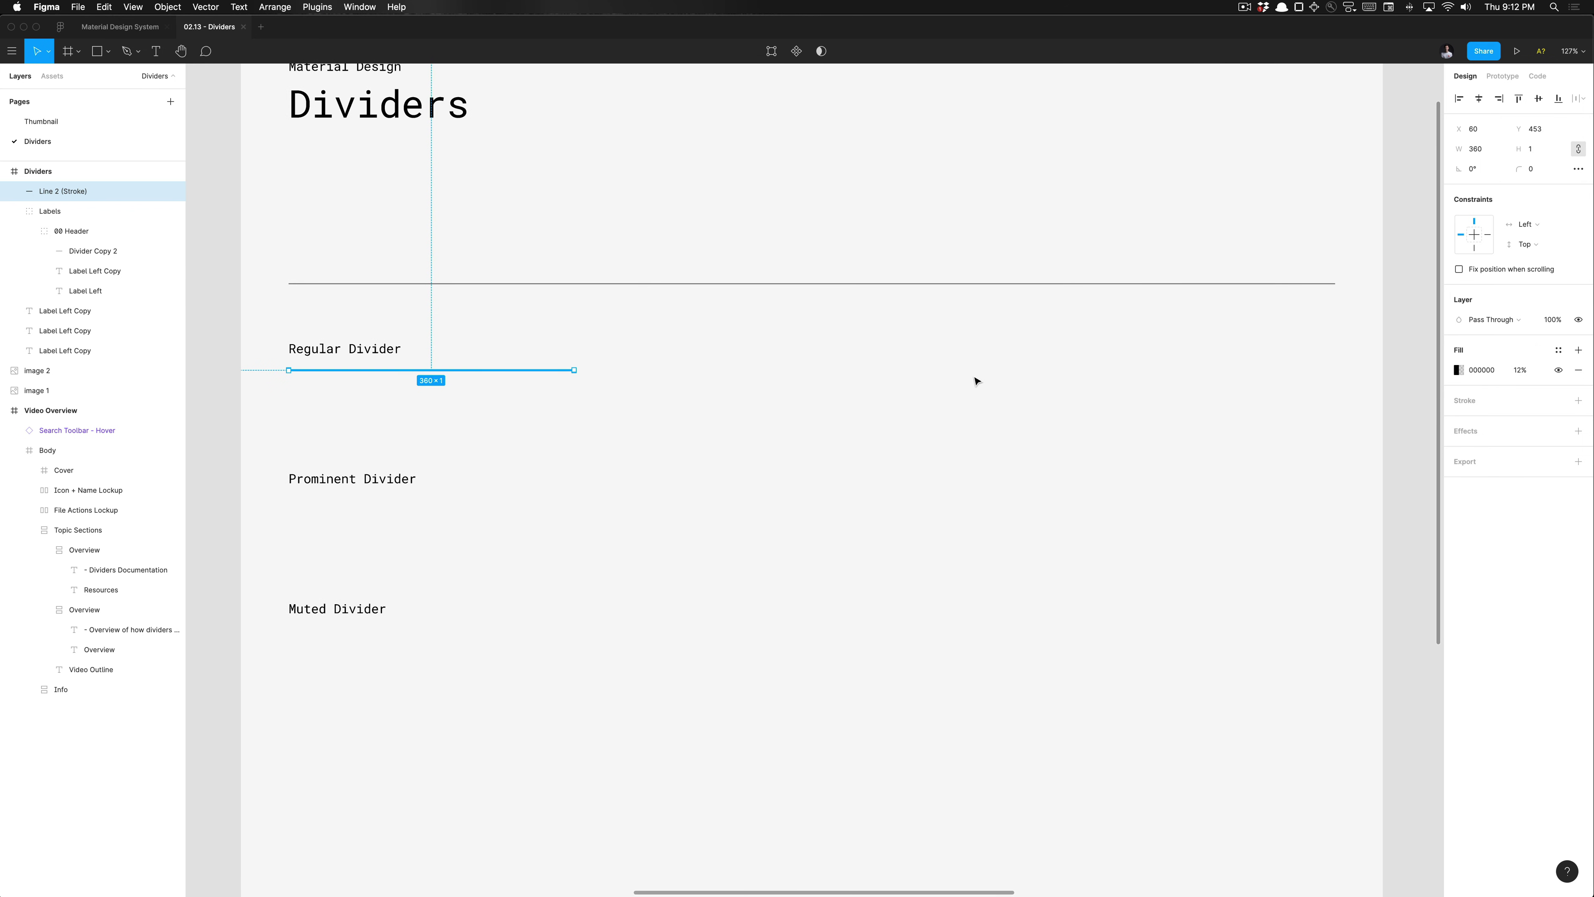
Duplicate the divider line and nudge the copy under the Prominent Divider label.
{"action": "left_click", "coordinate": [796, 443]}
{"action": "left_click", "coordinate": [455, 369]}
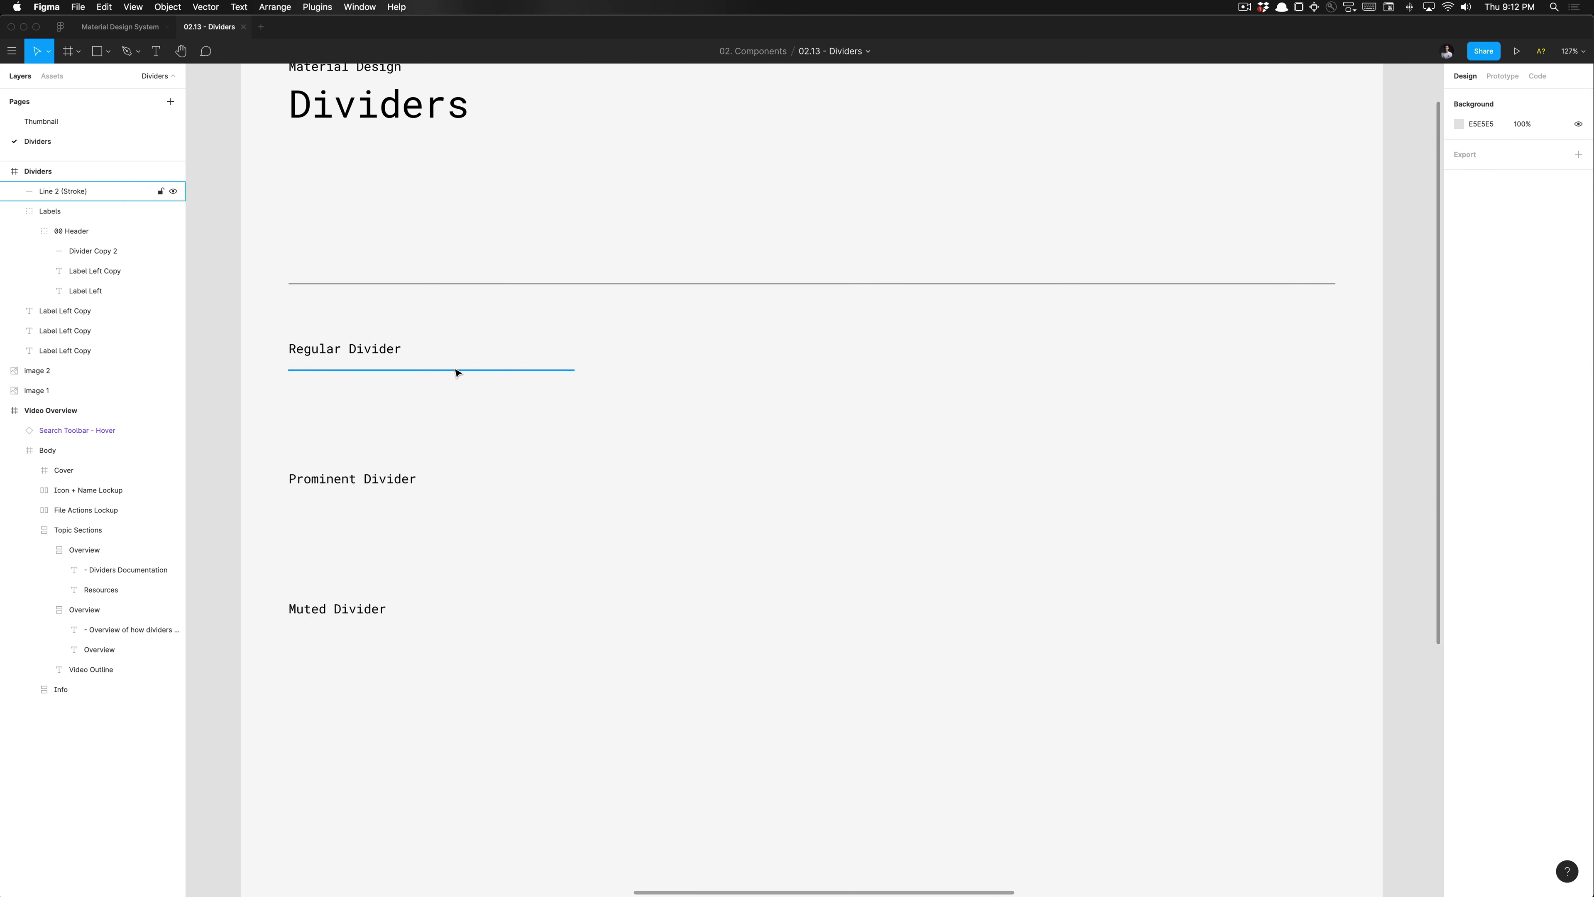
{"action": "key", "text": "super+d"}
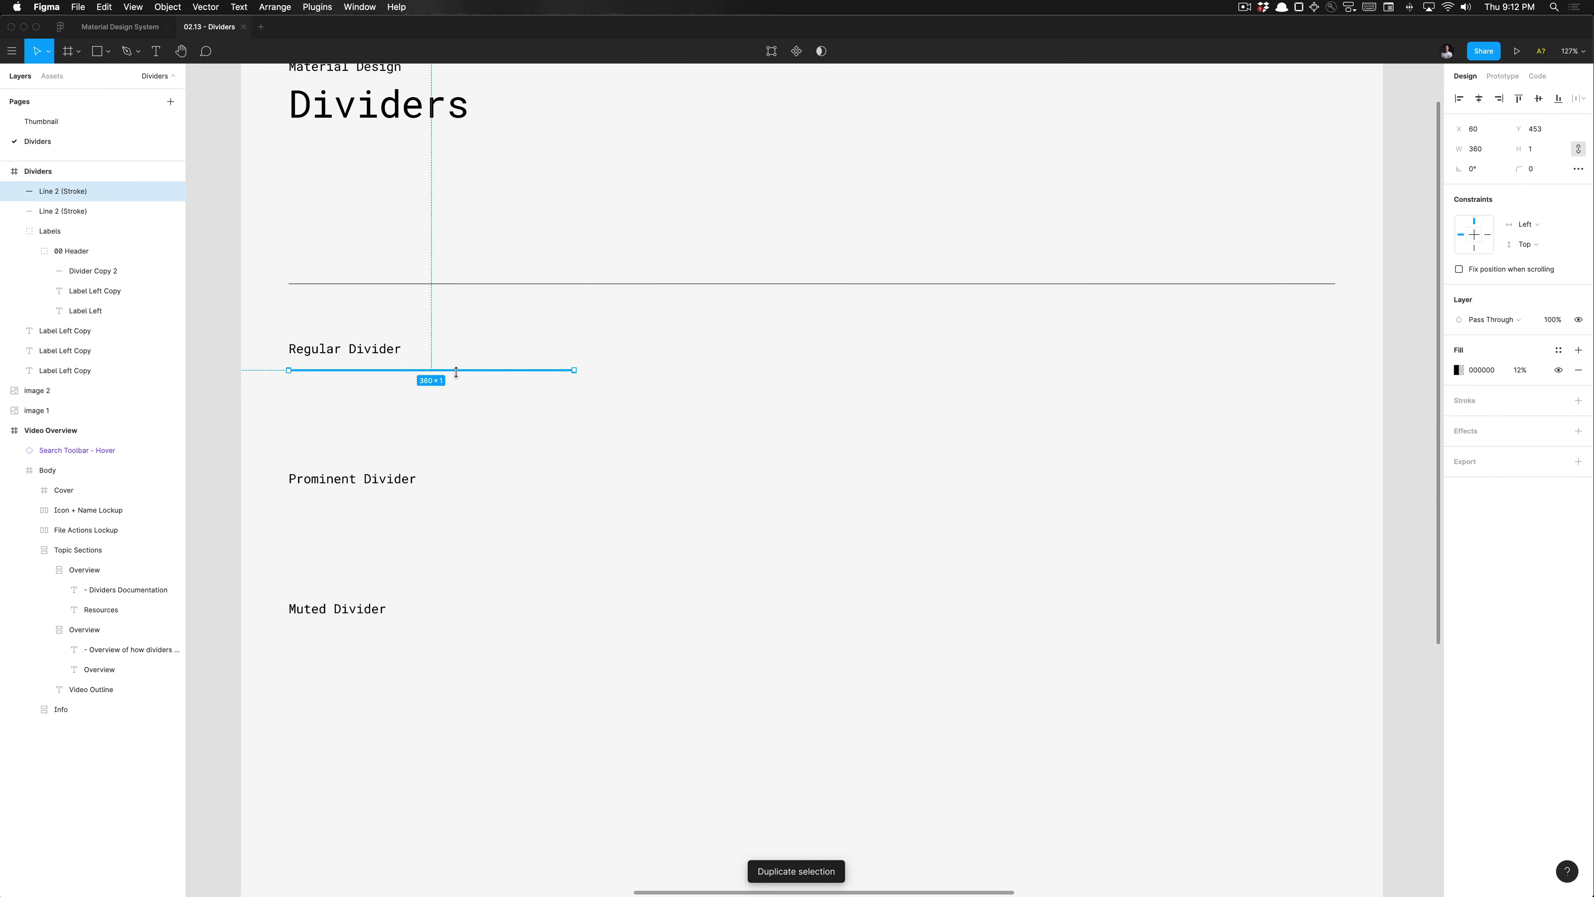
{"action": "key", "text": "shift+Down"}
{"action": "key", "text": "shift+Down"}
{"action": "key", "text": "shift+Down"}
{"action": "key", "text": "shift+Down"}
{"action": "key", "text": "shift+Down"}
{"action": "key", "text": "shift+Down"}
{"action": "key", "text": "shift+Down"}
{"action": "key", "text": "shift+Down"}
{"action": "key", "text": "shift+Down"}
{"action": "key", "text": "shift+Down"}
{"action": "key", "text": "shift+Down"}
{"action": "key", "text": "shift+Down"}
{"action": "key", "text": "shift+Down"}
{"action": "key", "text": "shift+Down"}
{"action": "key", "text": "shift+Down"}
{"action": "key", "text": "shift+Down"}
{"action": "key", "text": "shift+Down"}
{"action": "key", "text": "shift+Down"}
{"action": "key", "text": "shift+Up"}
{"action": "key", "text": "Up"}
{"action": "key", "text": "Up"}
{"action": "key", "text": "Up"}
{"action": "key", "text": "Up"}
{"action": "key", "text": "Up"}
{"action": "key", "text": "Up"}
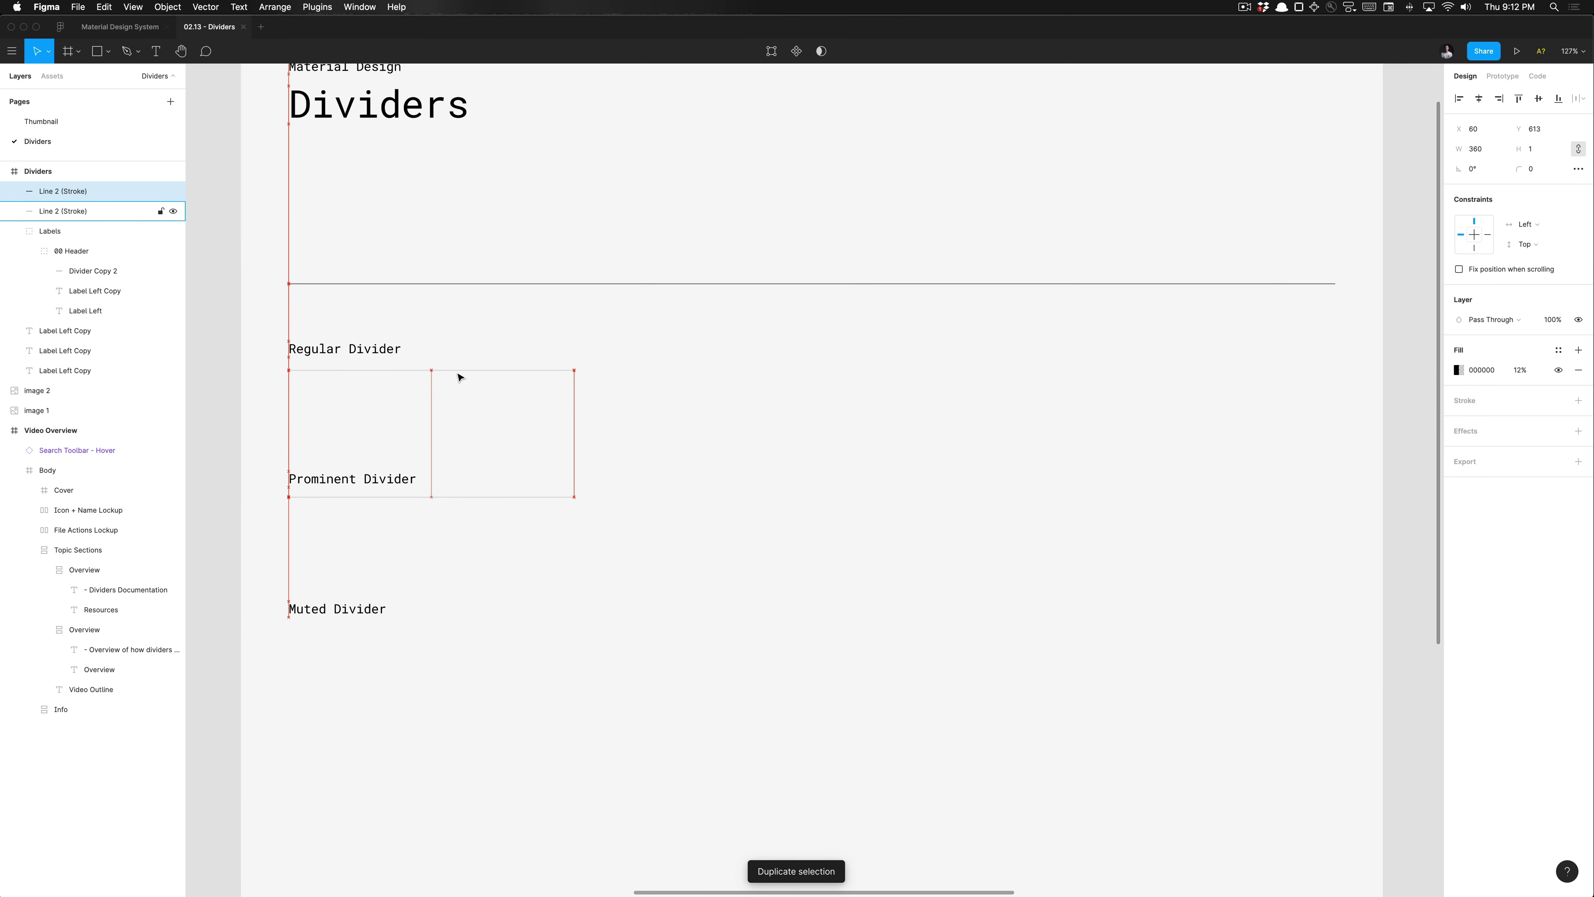
Set the Prominent copy's fill opacity to 87% and remove the extra duplicated fill.
{"action": "left_click", "coordinate": [1522, 370]}
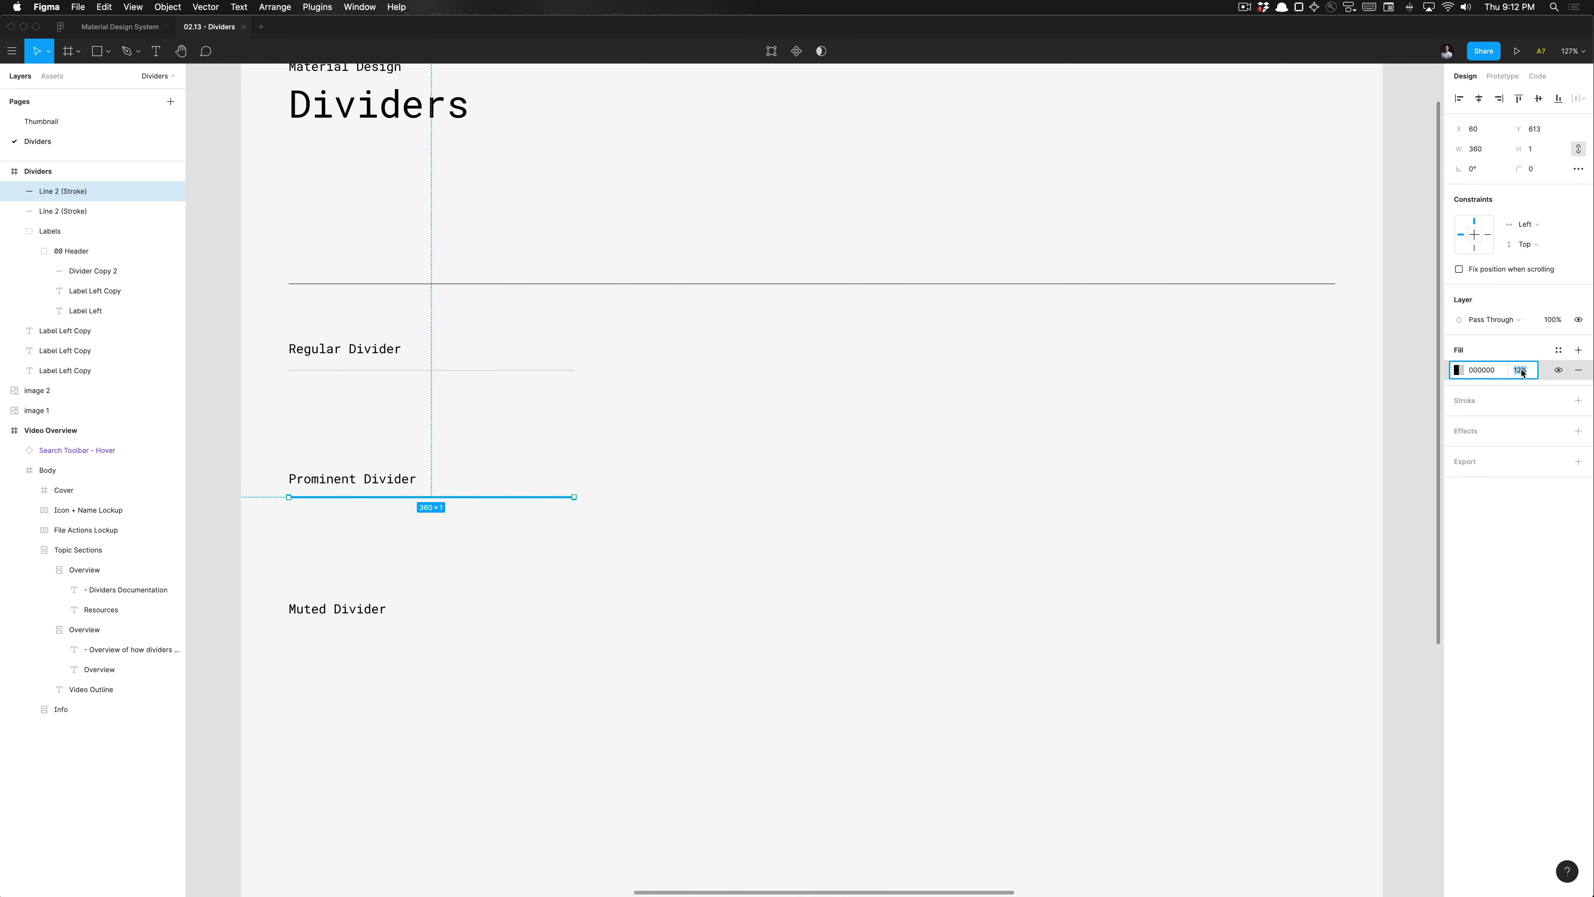
{"action": "type", "text": "60"}
{"action": "key", "text": "Return"}
{"action": "left_click", "coordinate": [1519, 370]}
{"action": "type", "text": "87"}
{"action": "key", "text": "Return"}
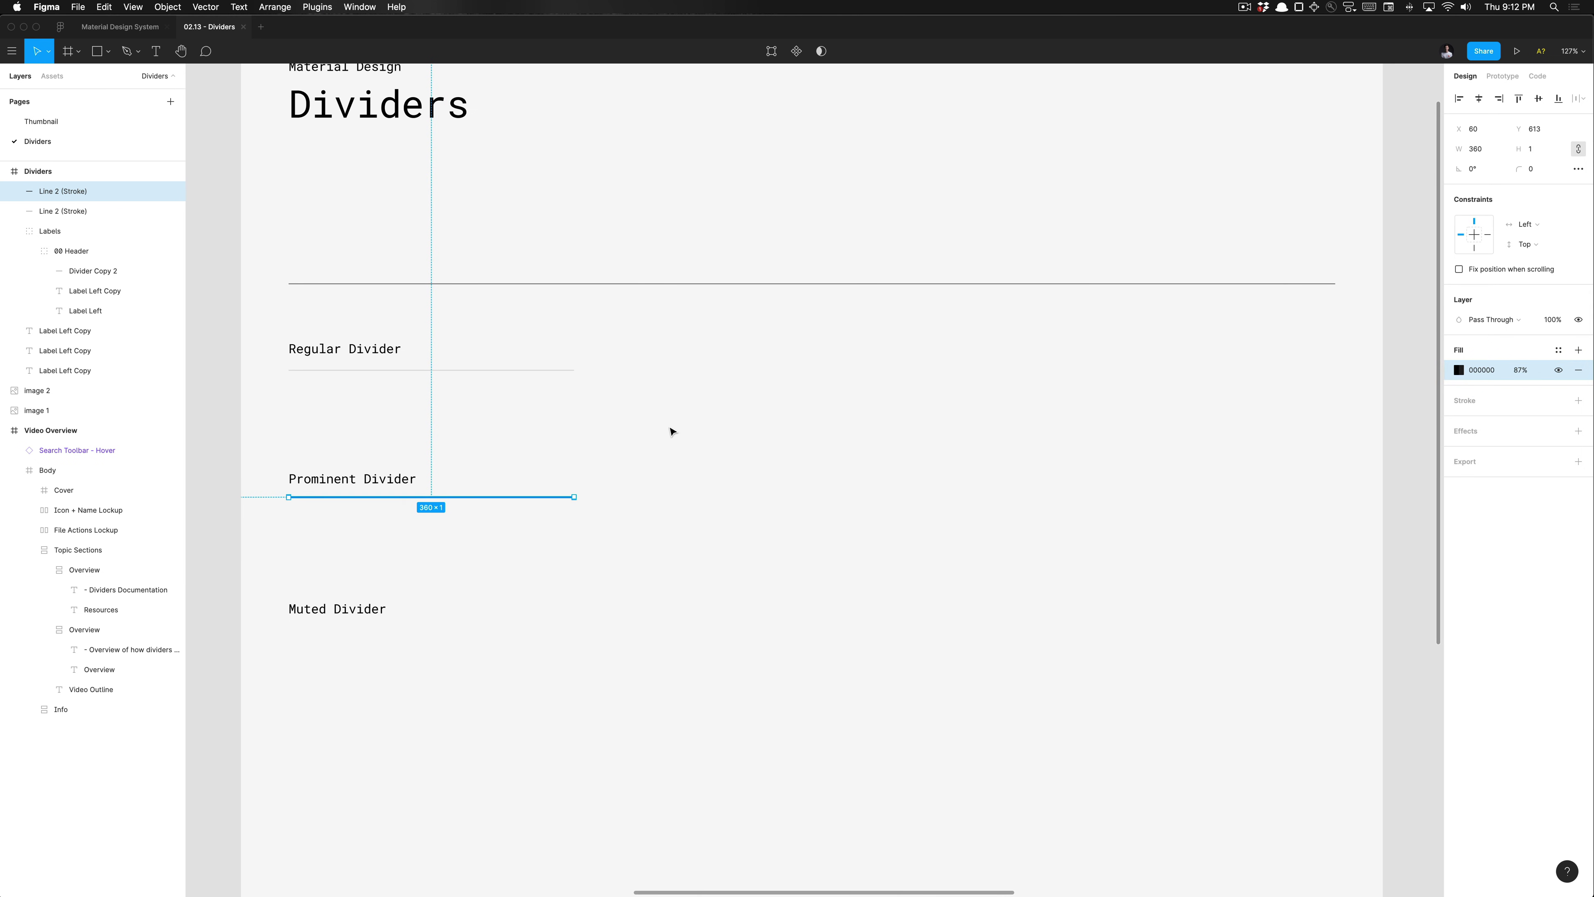
{"action": "key", "text": "shift+Down"}
{"action": "key", "text": "shift+Down"}
{"action": "key", "text": "shift+Down"}
{"action": "key", "text": "shift+Down"}
{"action": "key", "text": "shift+Down"}
{"action": "key", "text": "shift+Down"}
{"action": "key", "text": "shift+Down"}
{"action": "key", "text": "shift+Down"}
{"action": "key", "text": "shift+Down"}
{"action": "key", "text": "shift+Down"}
{"action": "key", "text": "shift+Down"}
{"action": "key", "text": "shift+Down"}
{"action": "key", "text": "shift+Down"}
{"action": "key", "text": "shift+Down"}
{"action": "key", "text": "shift+Down"}
{"action": "key", "text": "shift+Down"}
{"action": "key", "text": "shift+Down"}
{"action": "key", "text": "shift+Down"}
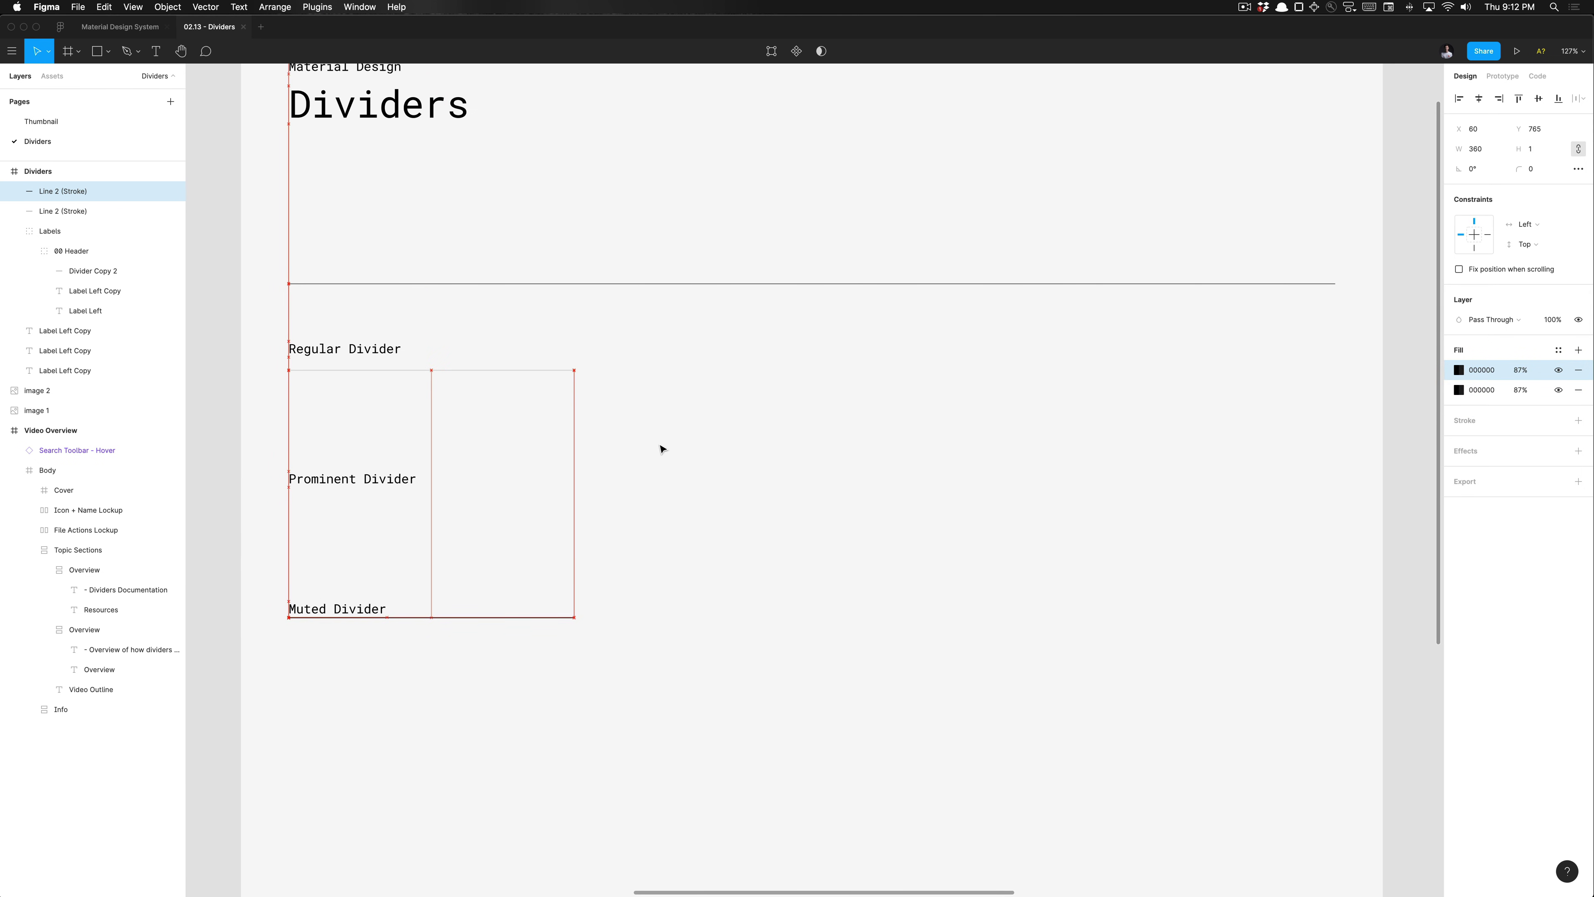
{"action": "key", "text": "super+z"}
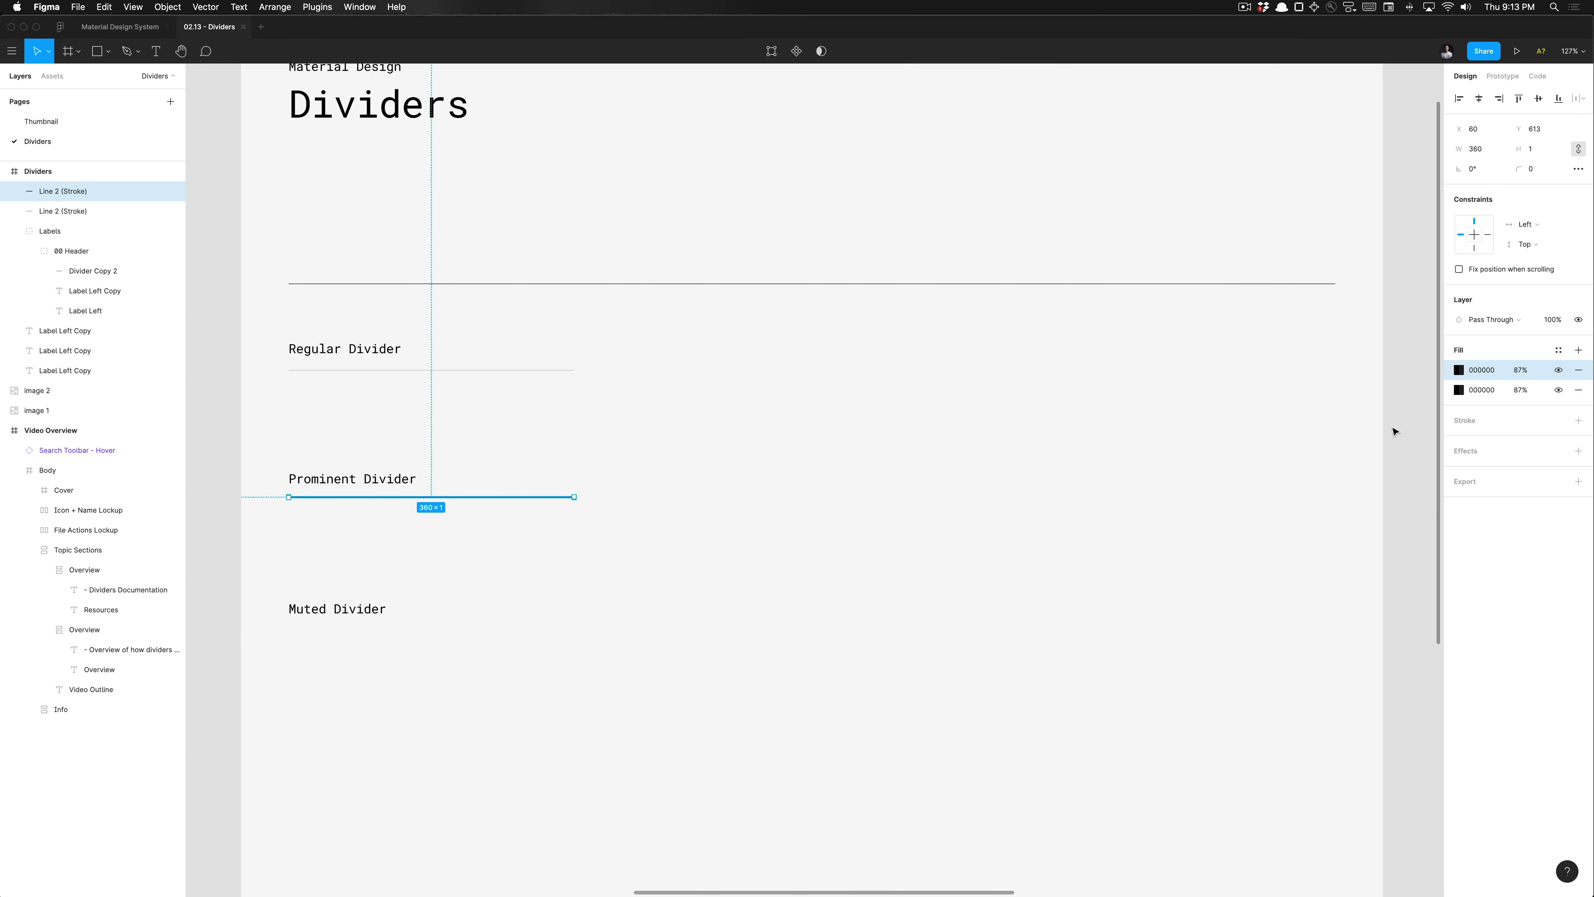
{"action": "left_click", "coordinate": [1578, 370]}
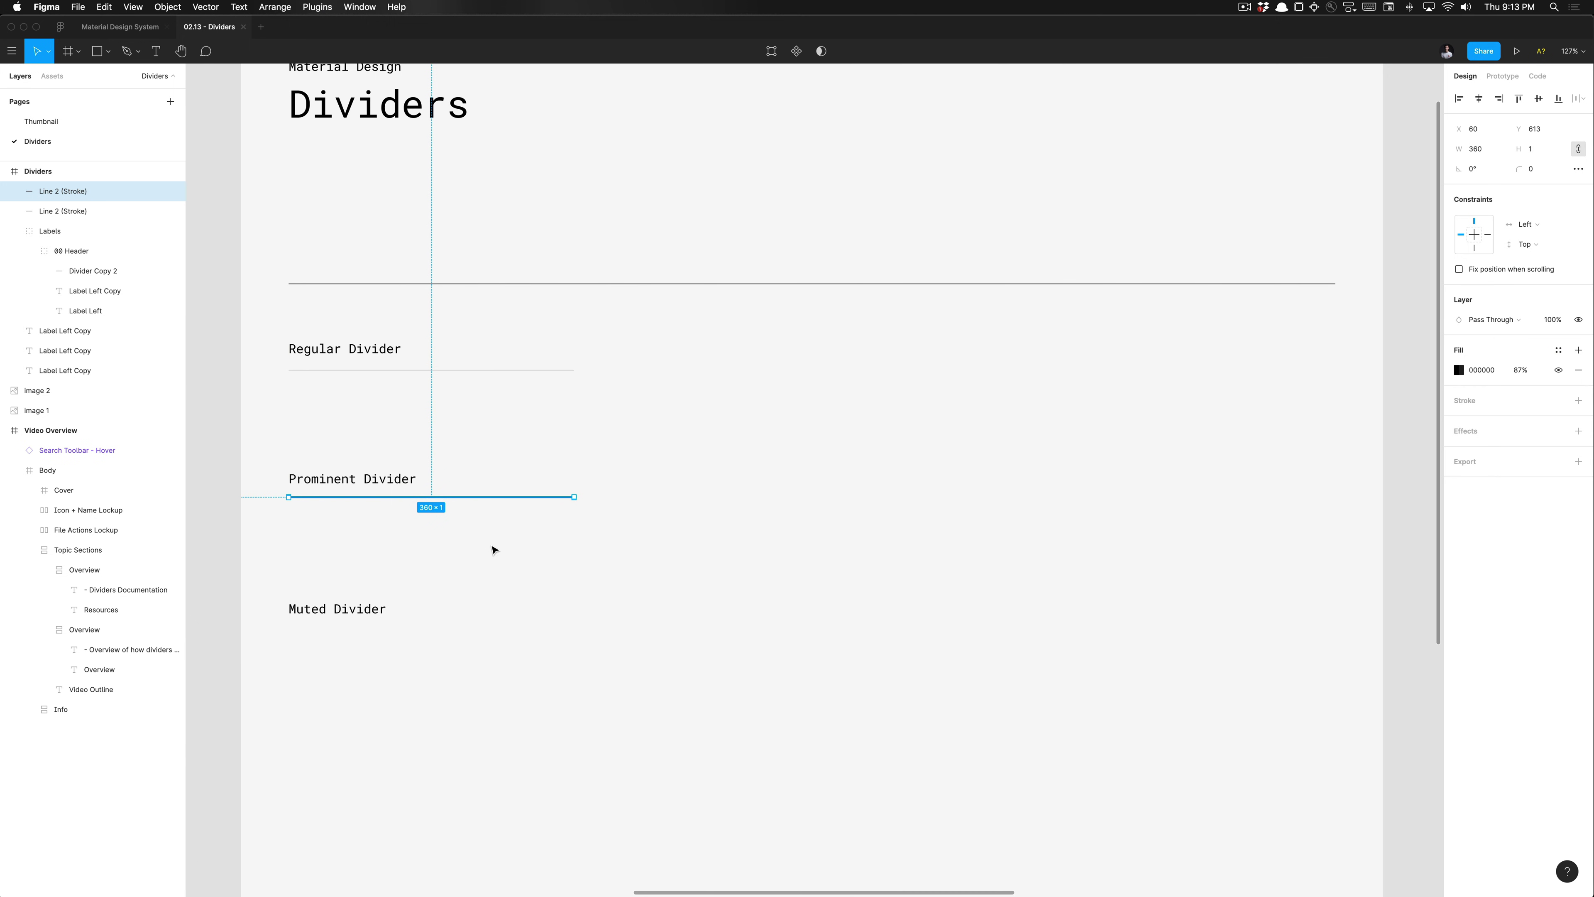
Duplicate the line under Muted Divider and set its fill opacity to 60%.
{"action": "key", "text": "super+d"}
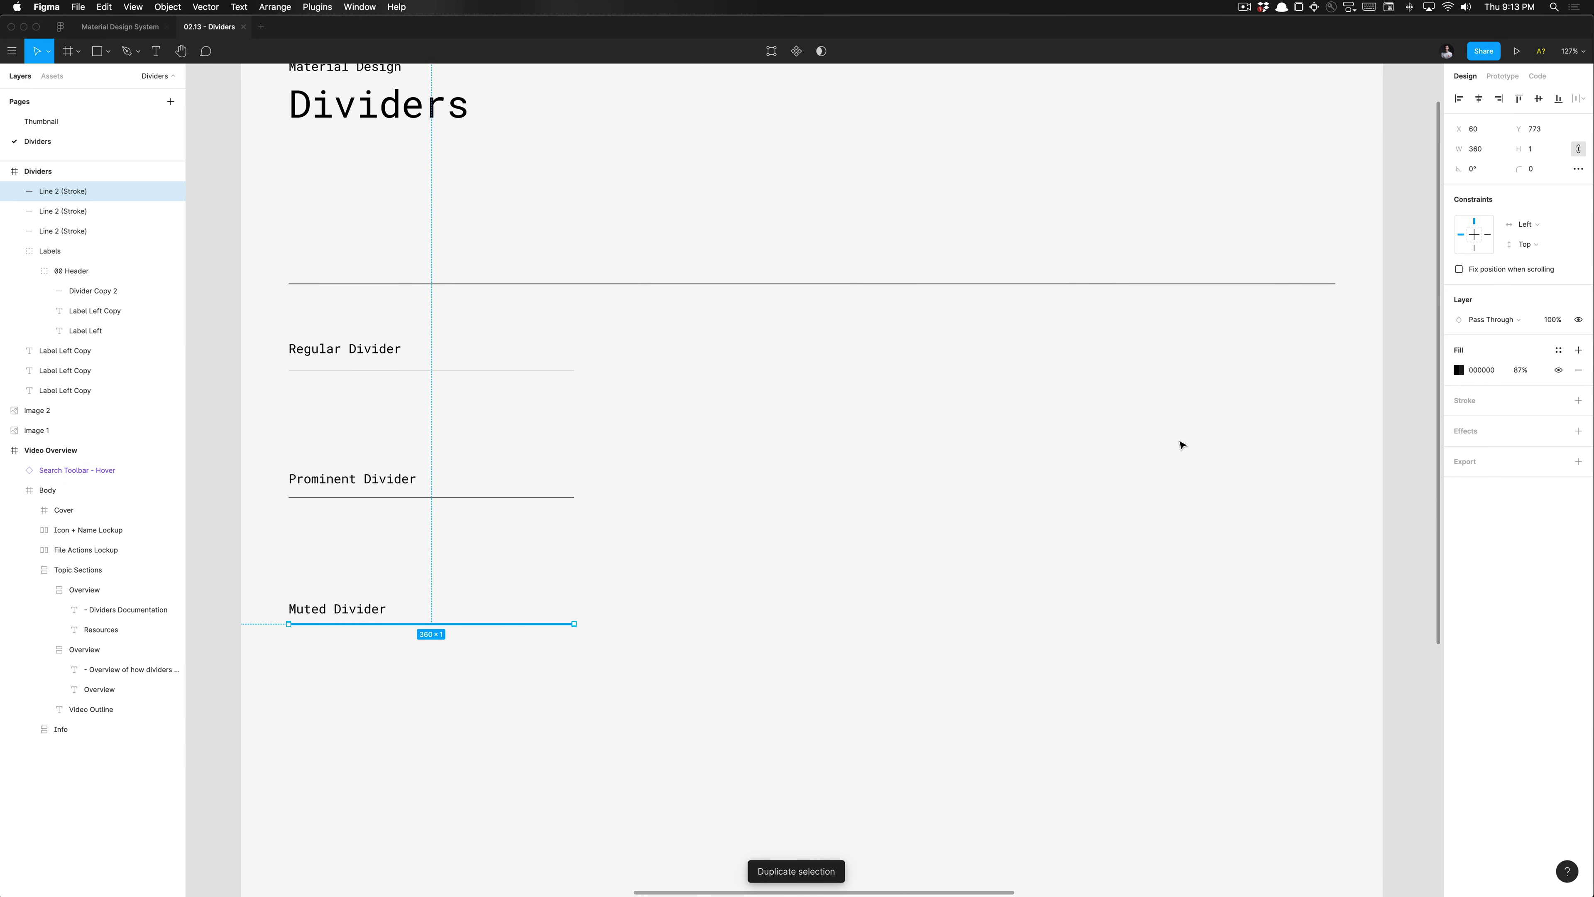
{"action": "left_click", "coordinate": [1514, 374]}
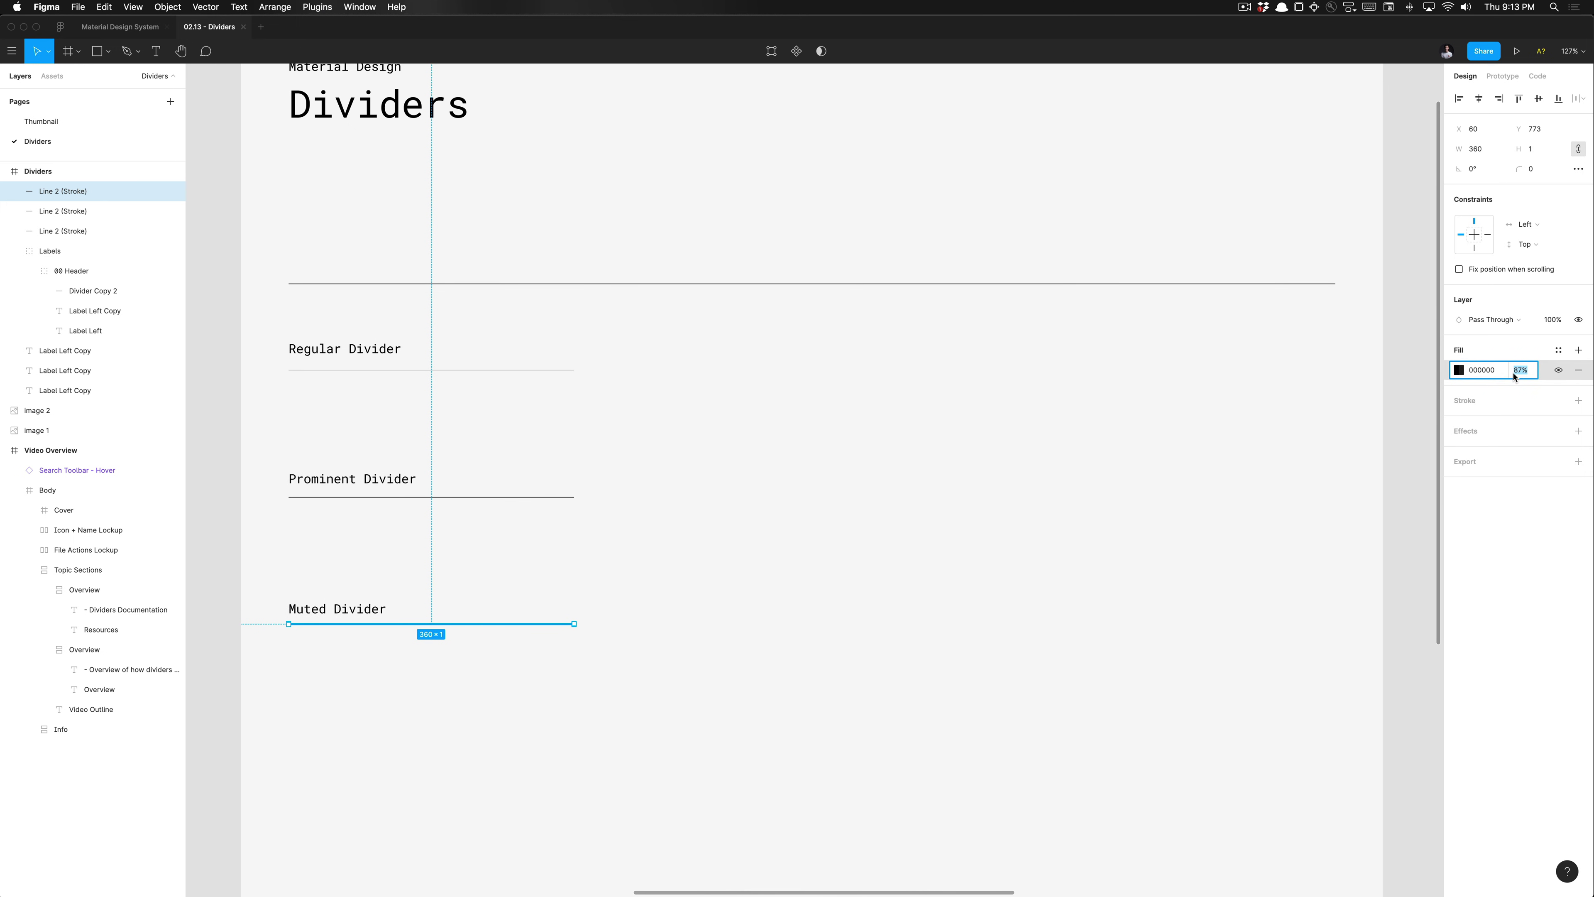
{"action": "type", "text": "60"}
{"action": "key", "text": "Return"}
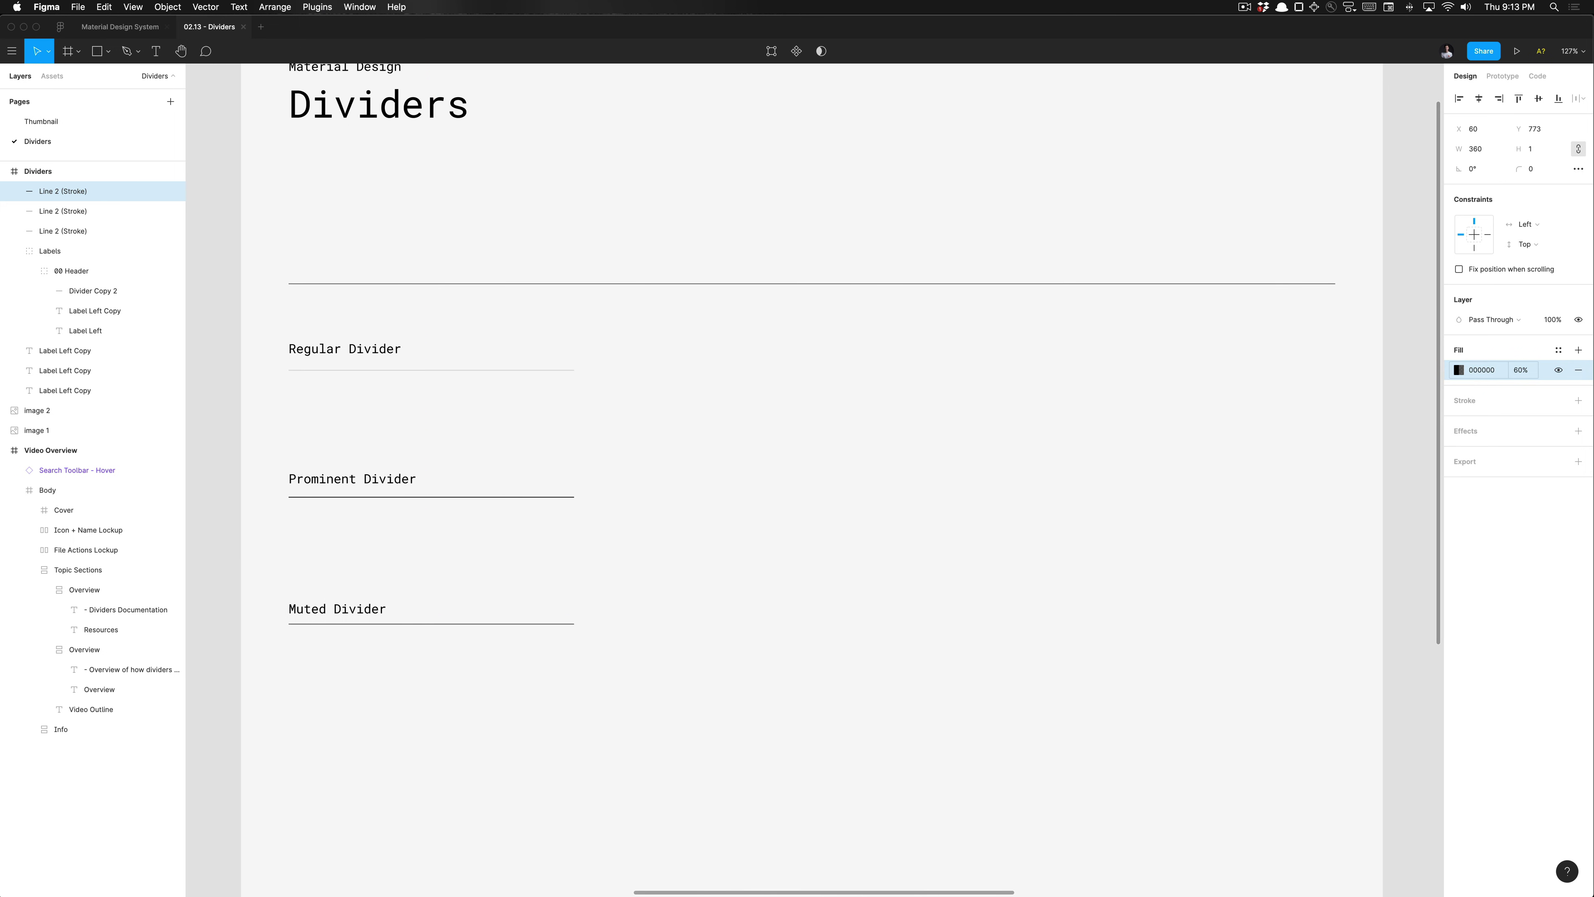
{"action": "left_click", "coordinate": [866, 590]}
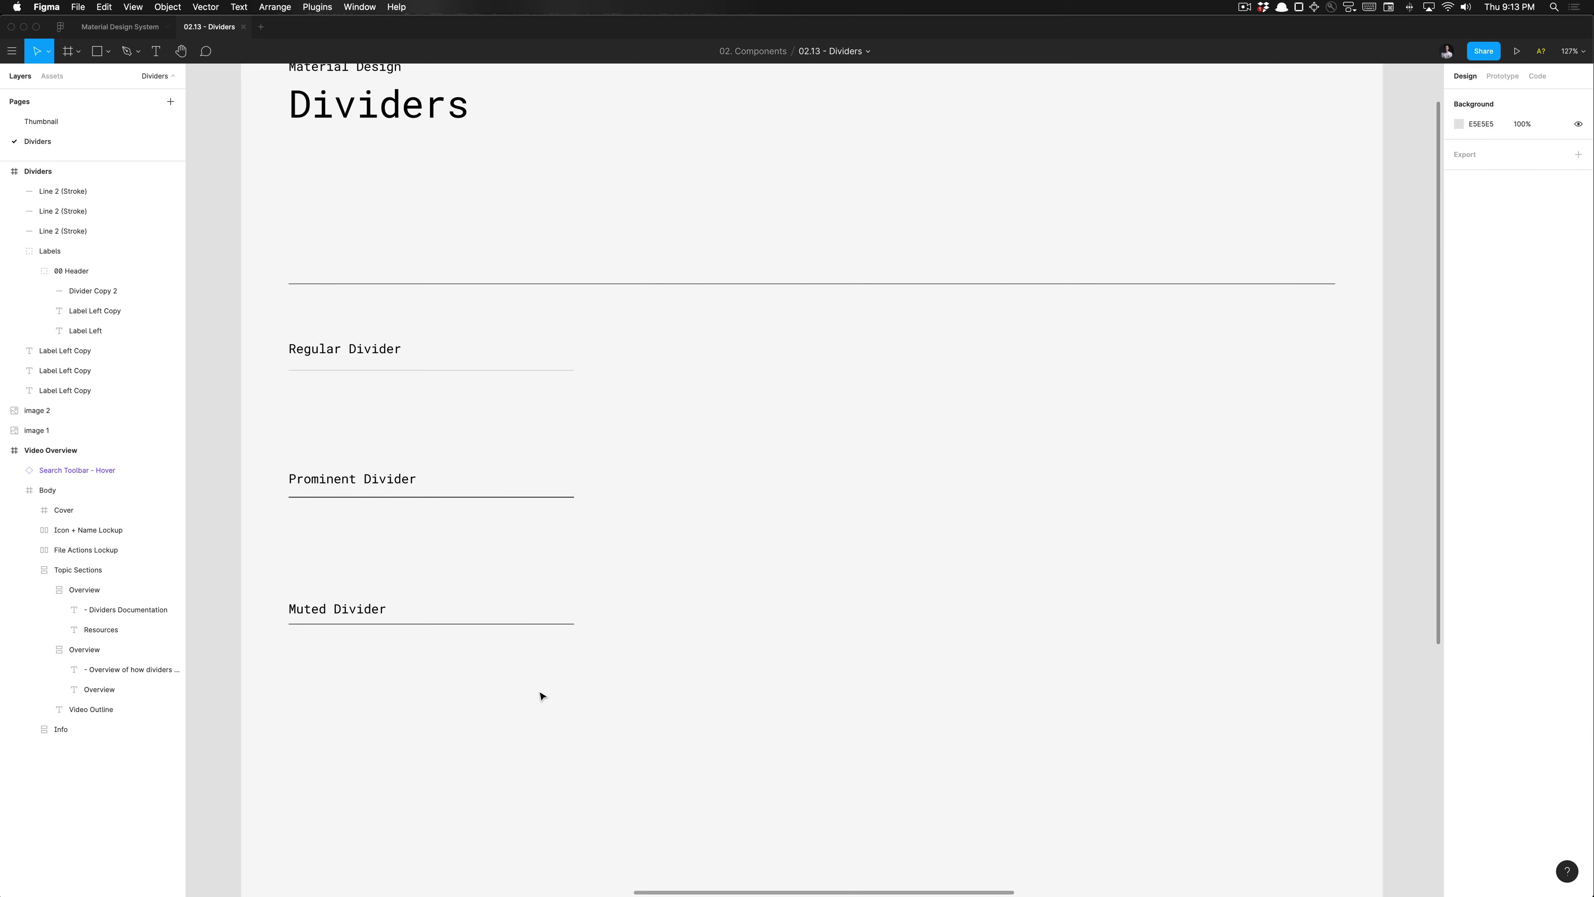
Delete the Prominent and Muted divider labels and lines.
{"action": "scroll", "coordinate": [541, 697], "scroll_direction": "down", "scroll_amount": 5}
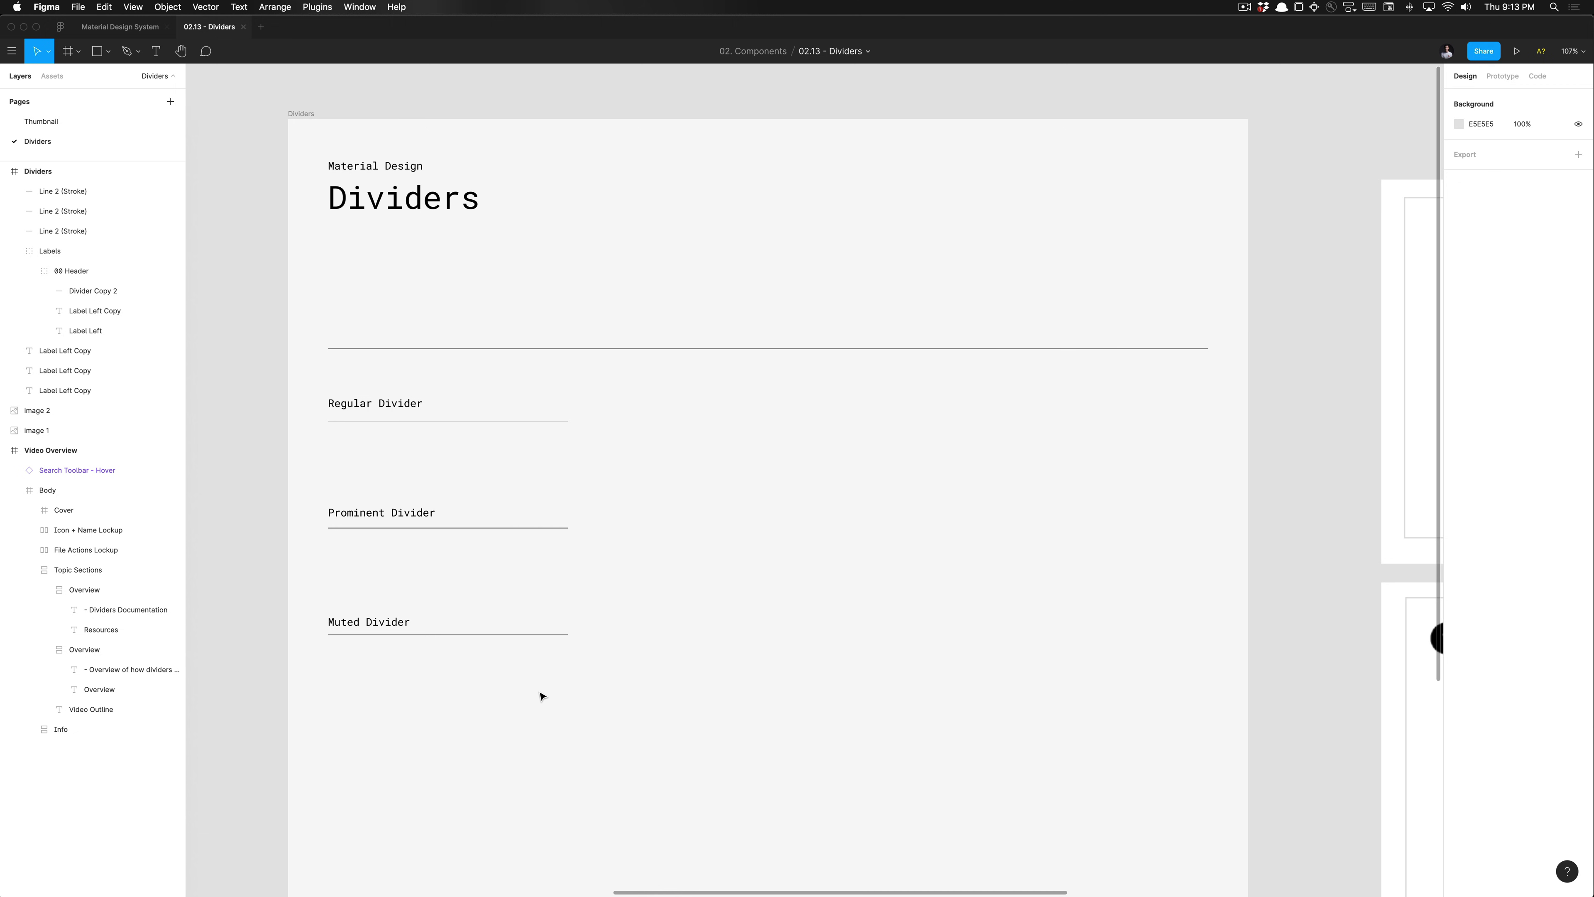
{"action": "scroll", "coordinate": [540, 695], "scroll_direction": "down", "scroll_amount": 5}
{"action": "scroll", "coordinate": [550, 704], "scroll_direction": "up", "scroll_amount": 5}
{"action": "left_click_drag", "start_coordinate": [555, 703], "coordinate": [604, 715]}
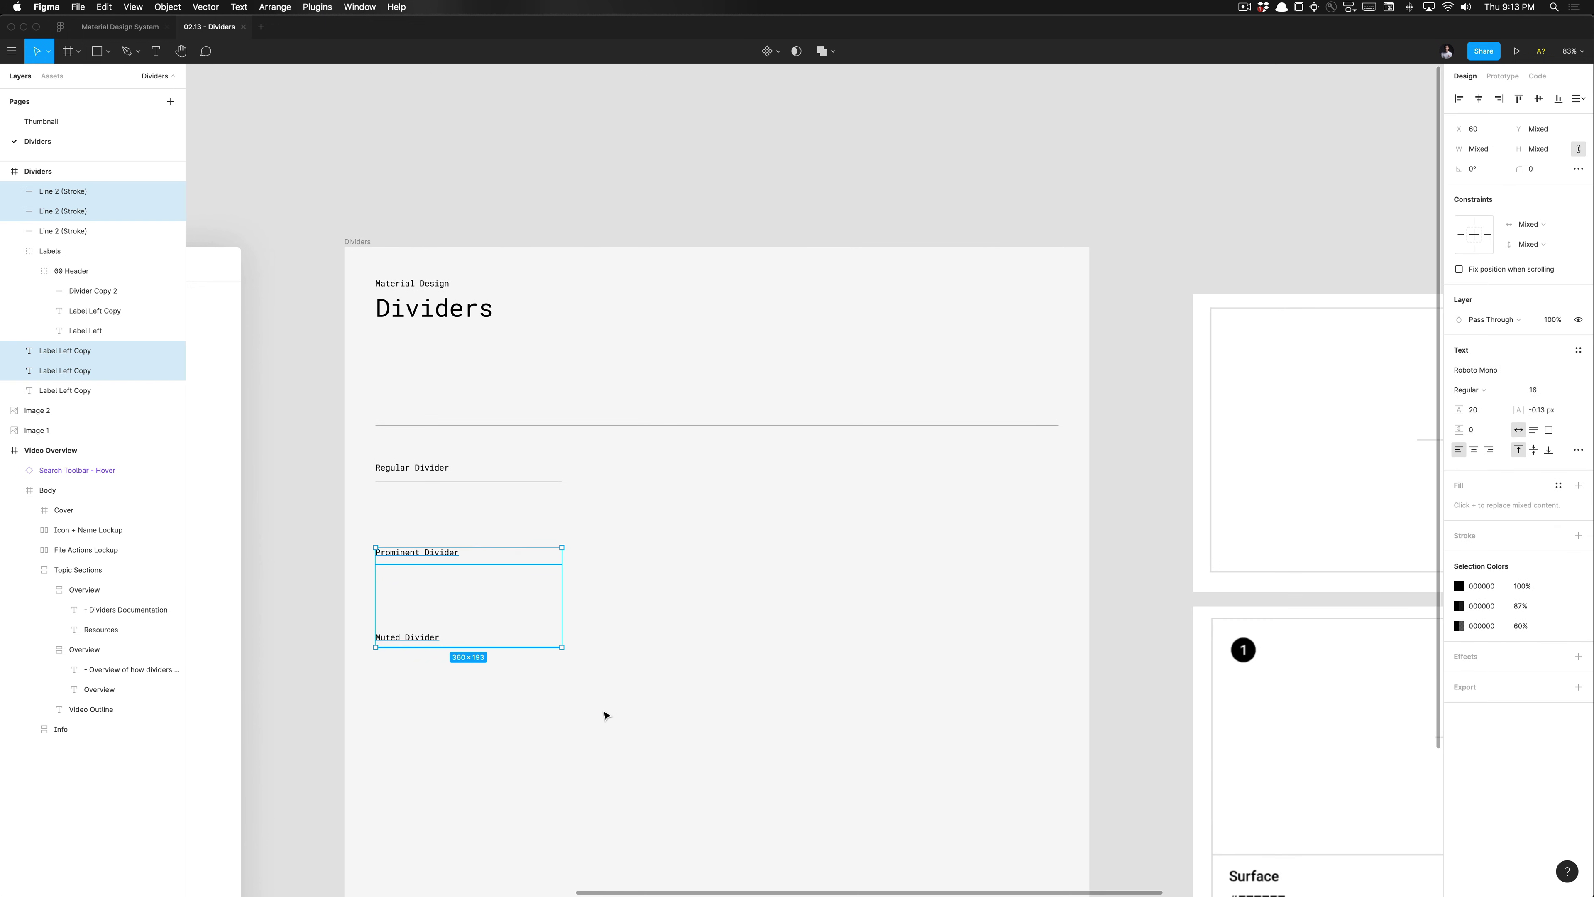
{"action": "key", "text": "Delete"}
Edit the Regular Divider label so it reads just 'Divider'.
{"action": "left_click", "coordinate": [435, 471]}
{"action": "double_click", "coordinate": [433, 469]}
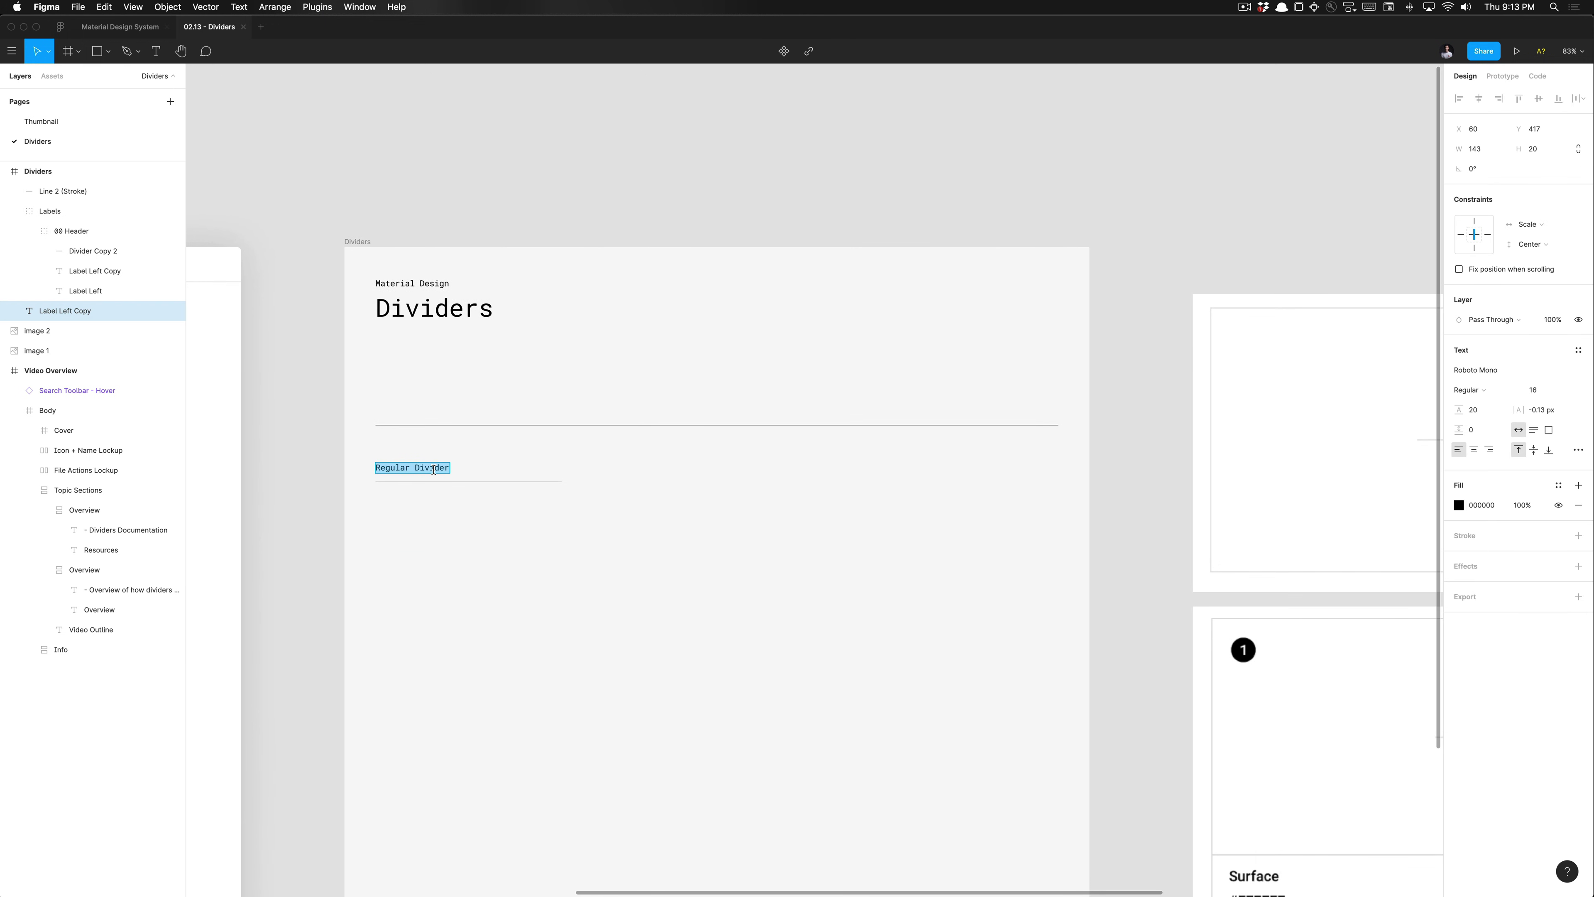
{"action": "scroll", "coordinate": [433, 469], "scroll_direction": "up", "scroll_amount": 5}
{"action": "left_click_drag", "start_coordinate": [338, 466], "coordinate": [404, 466]}
{"action": "key", "text": "BackSpace"}
{"action": "key", "text": "Escape"}
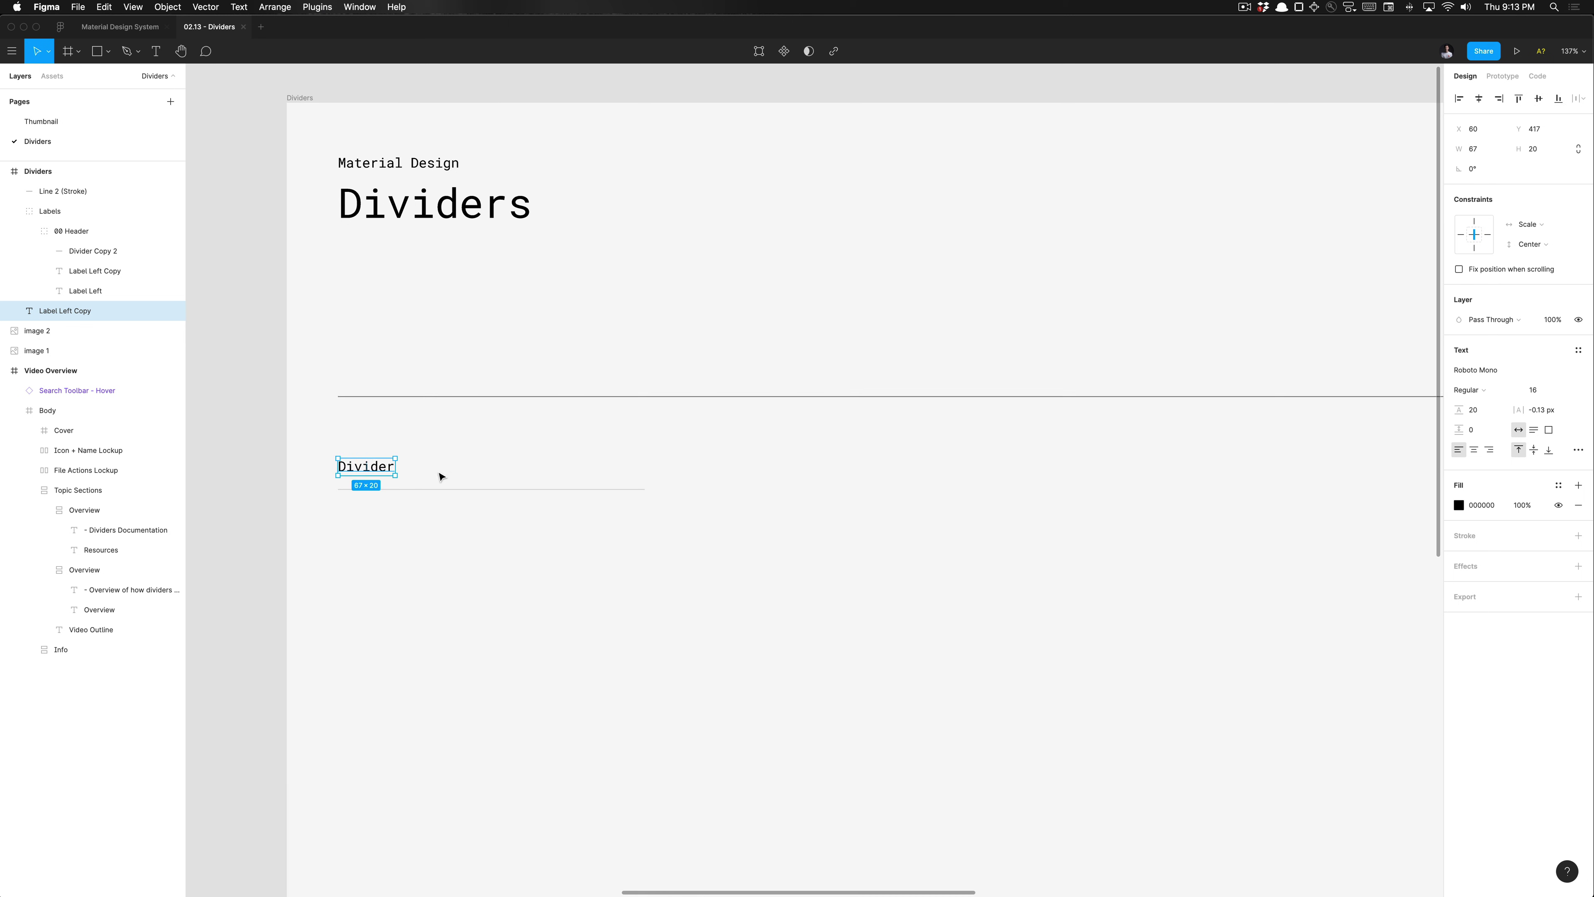
{"action": "left_click", "coordinate": [440, 488]}
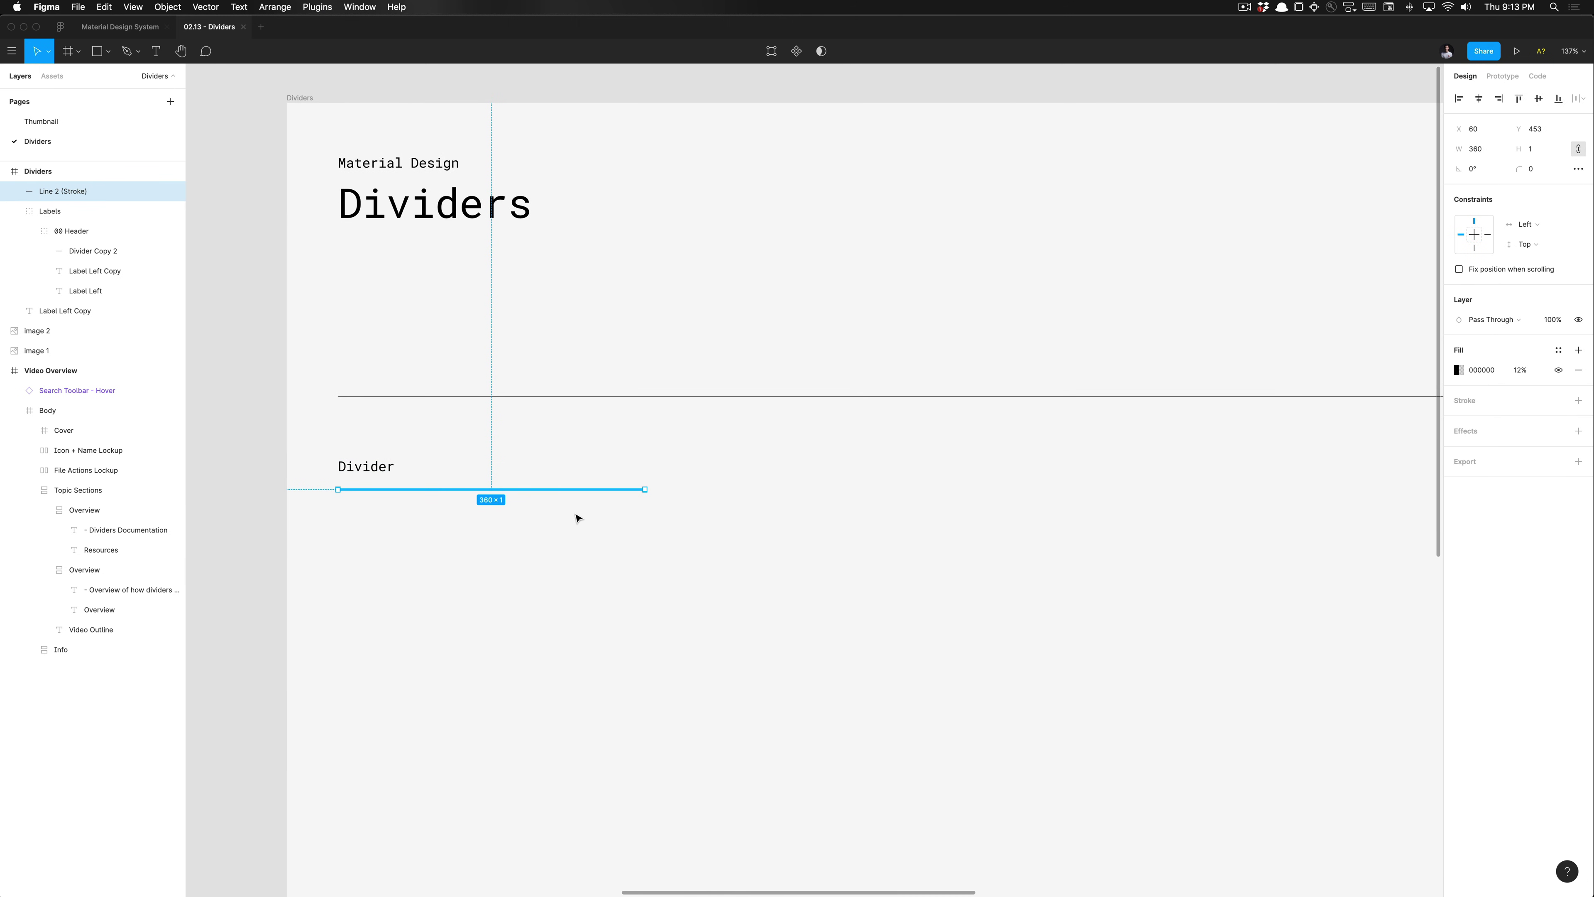
Apply the Content / On Surface (Low Emphasis) color style to the divider line's fill.
{"action": "left_click", "coordinate": [1558, 350]}
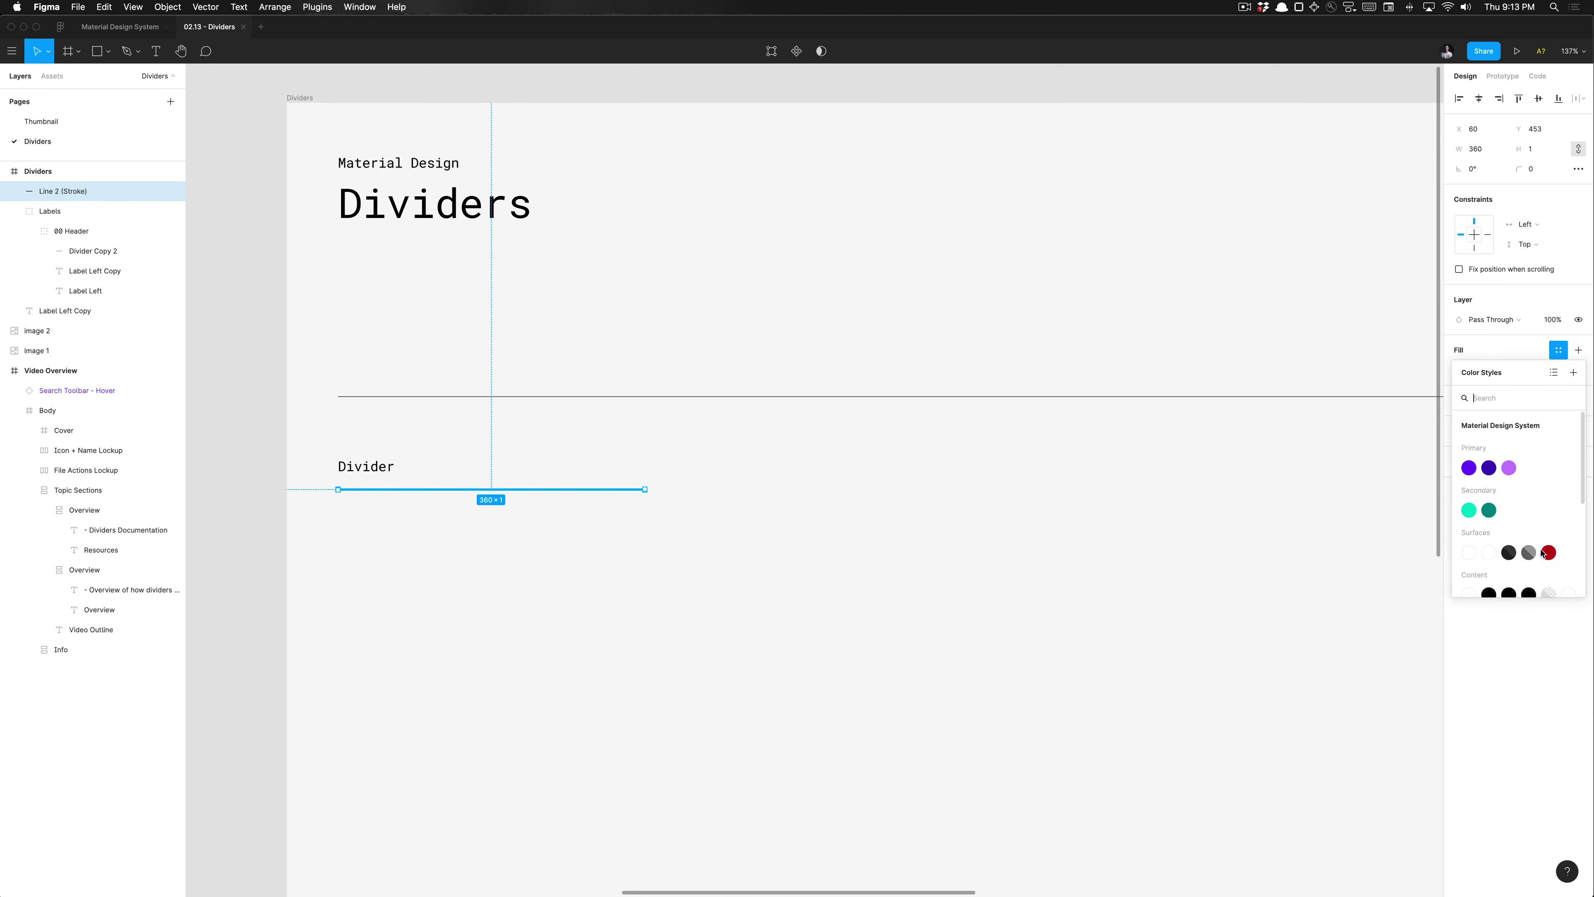
{"action": "scroll", "coordinate": [1532, 557], "scroll_direction": "down", "scroll_amount": 1}
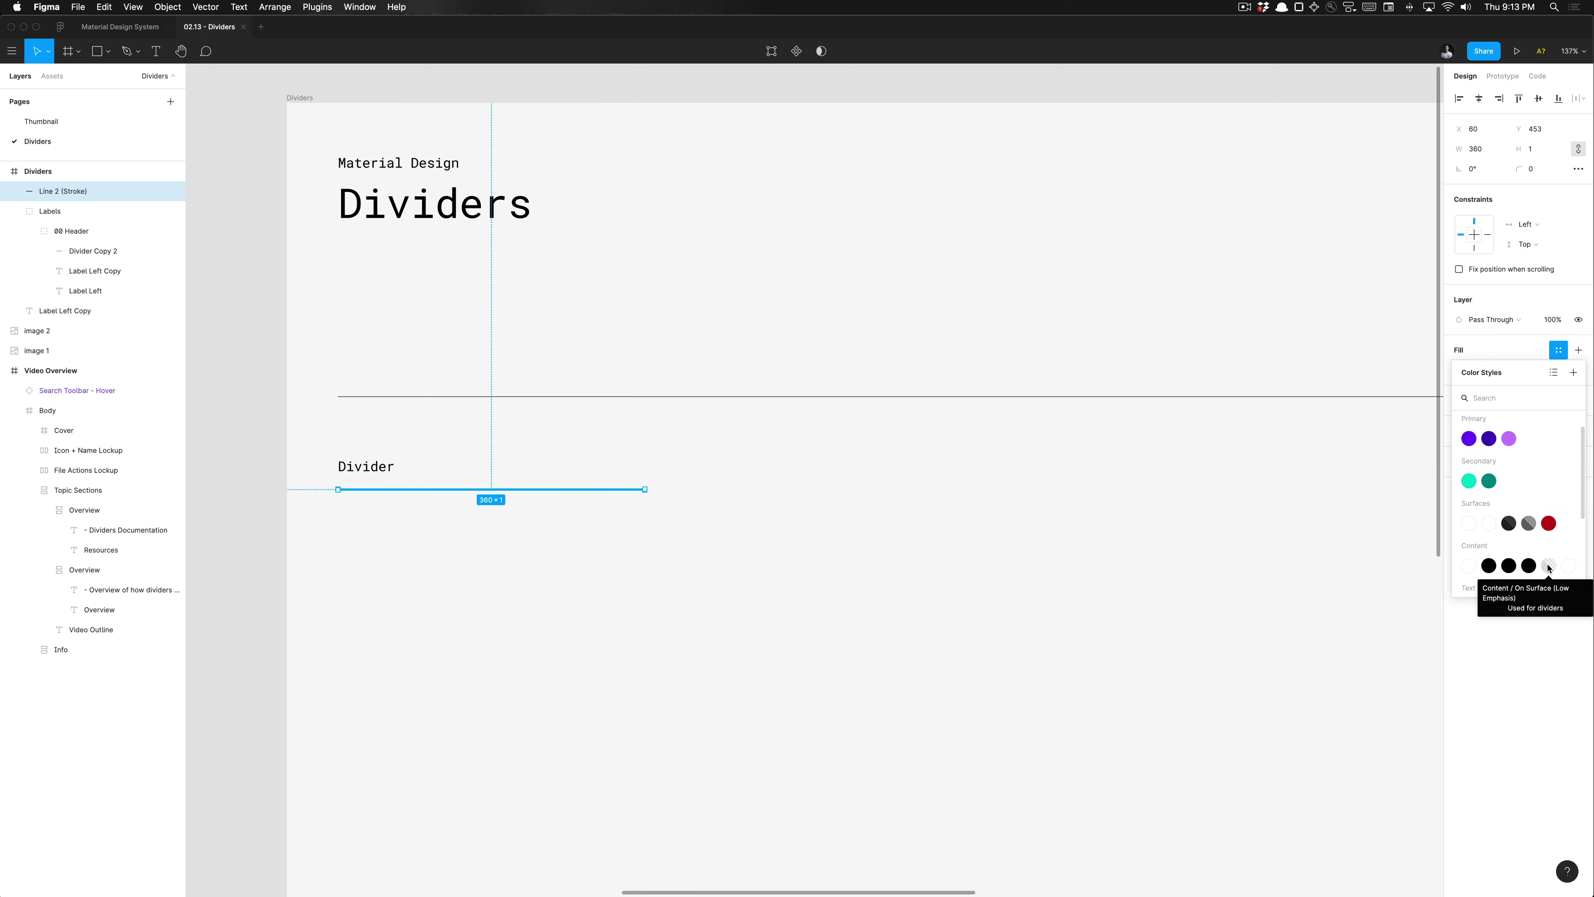
{"action": "left_click", "coordinate": [1549, 566]}
Start renaming the divider line's layer, typing 'D' with Cmd+R.
{"action": "left_click_drag", "start_coordinate": [652, 556], "coordinate": [544, 488]}
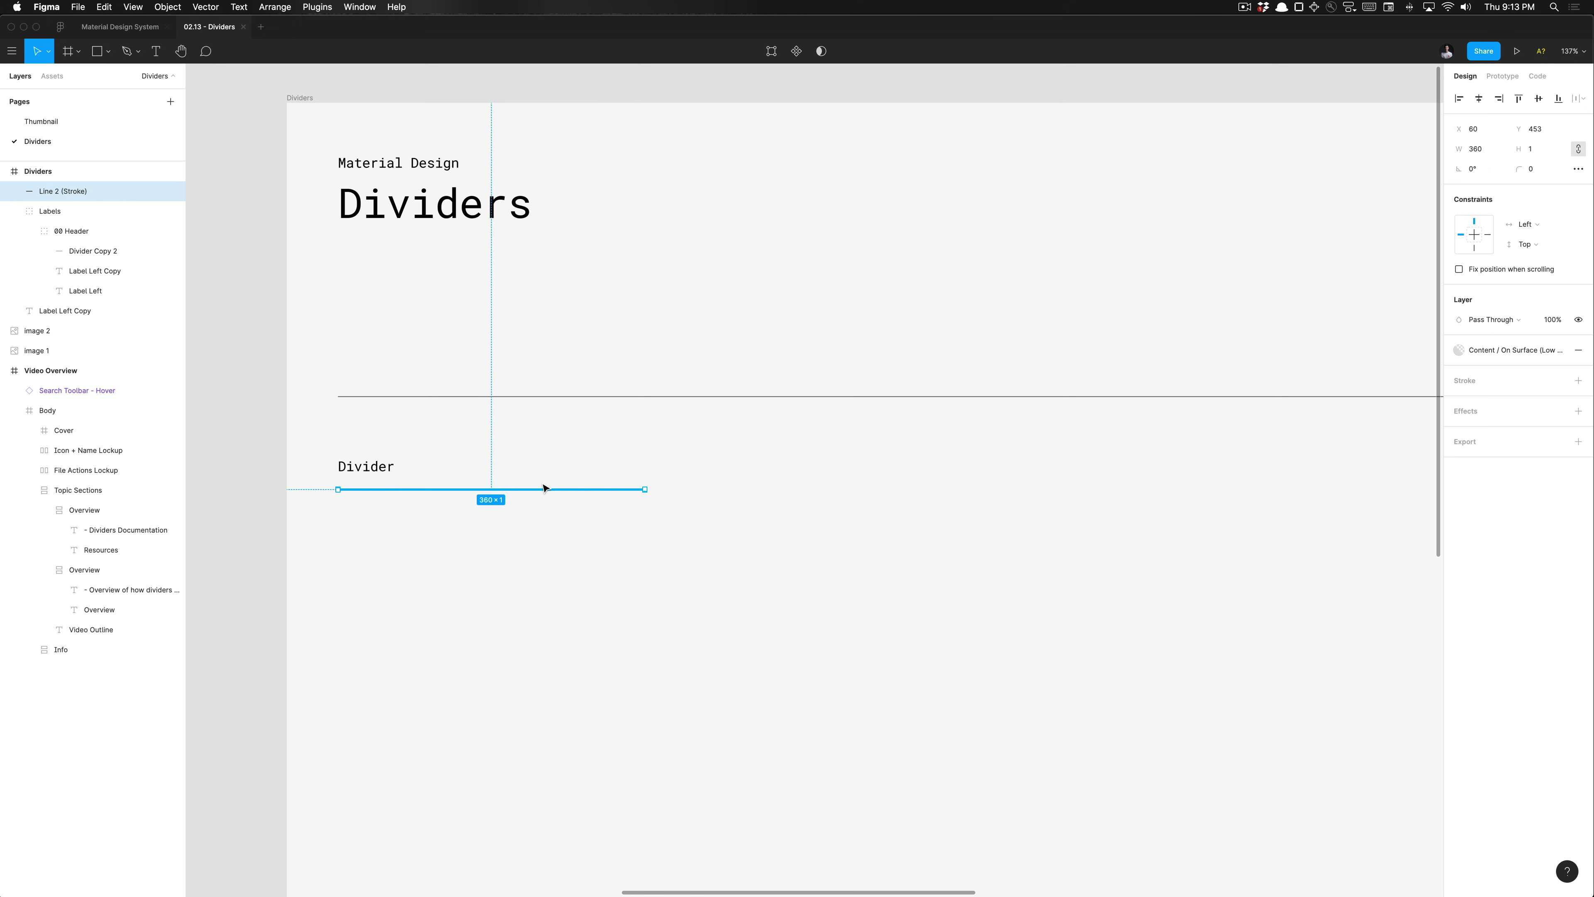
{"action": "key", "text": "super+r"}
{"action": "type", "text": "D"}
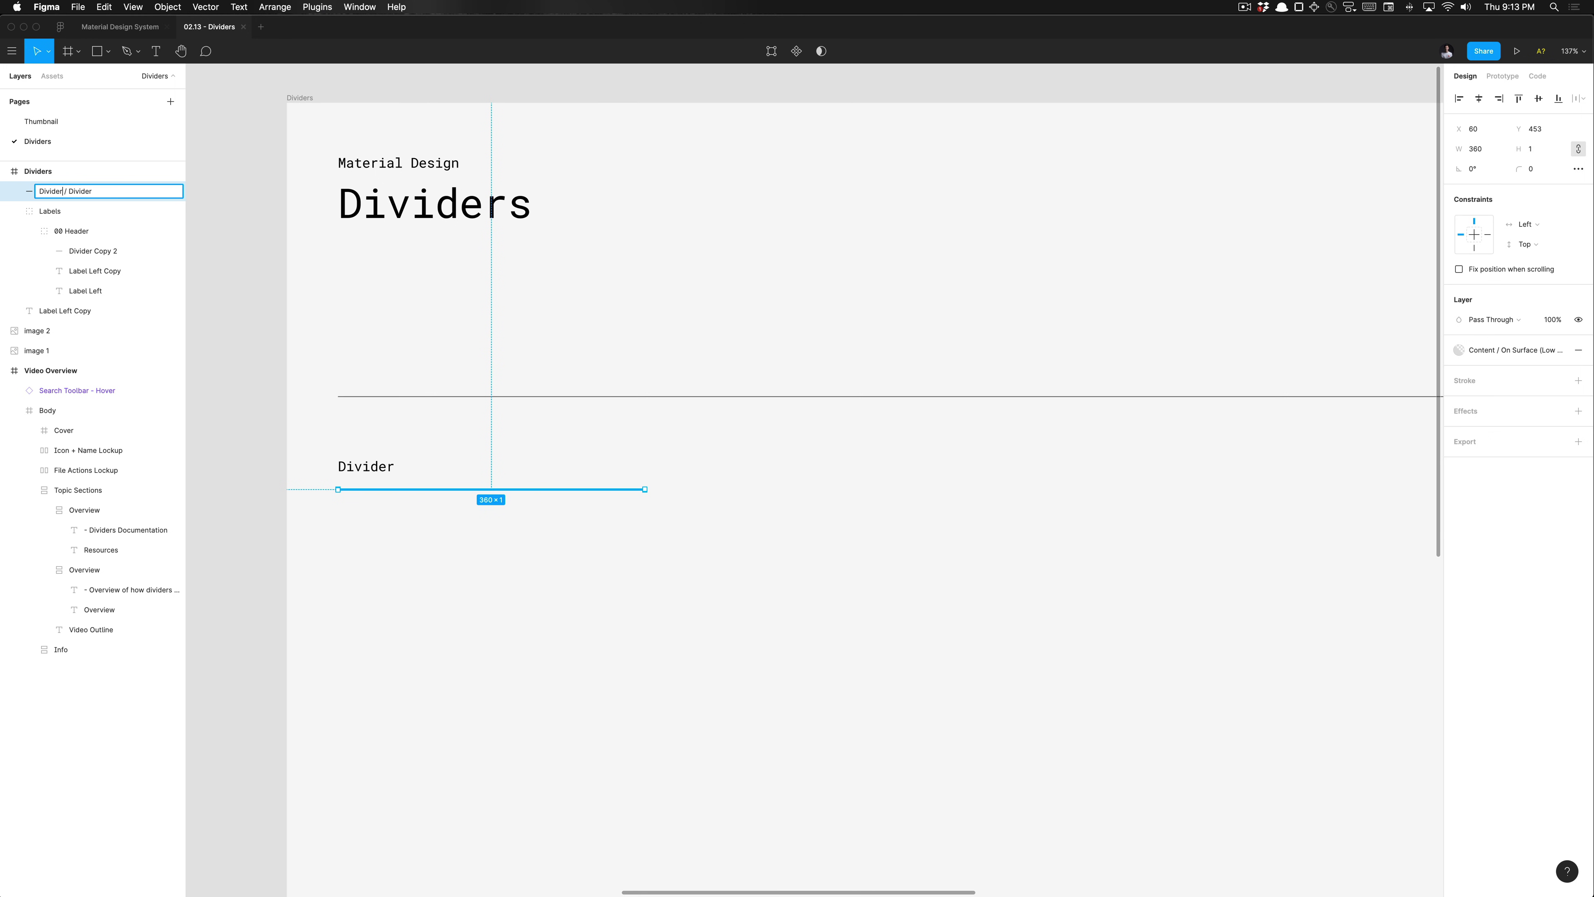
Remove the duplicated prefix so the layer name is 'Divider'.
{"action": "key", "text": "super+shift+Left"}
{"action": "key", "text": "BackSpace"}
{"action": "key", "text": "Return"}
Turn the 360 × 1 Divider line into a main component.
{"action": "key", "text": "alt+super+k"}
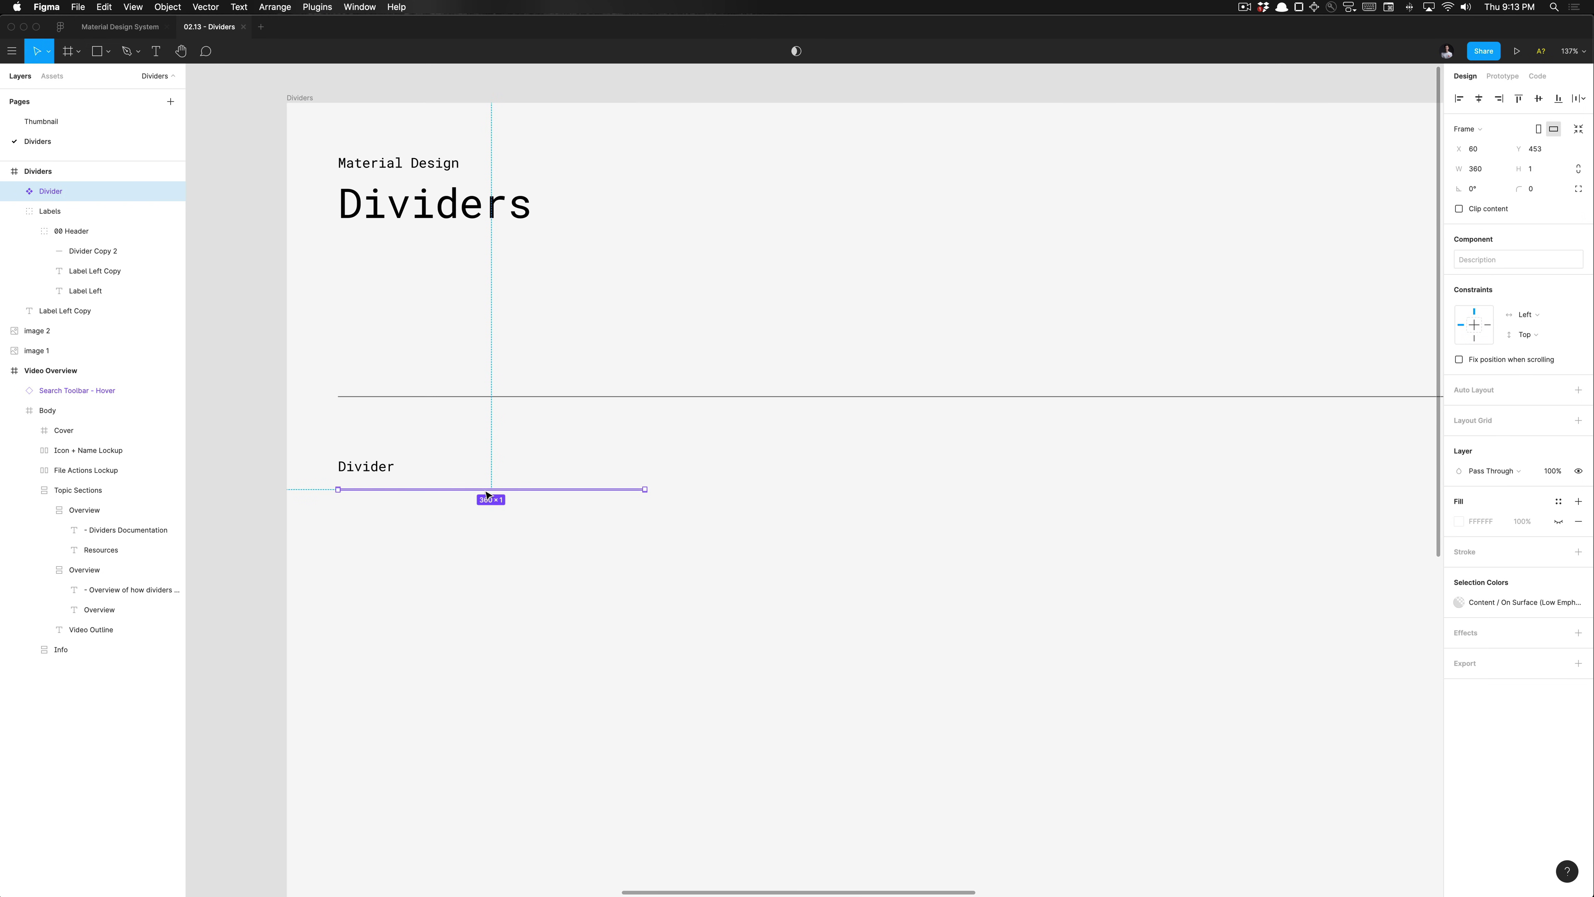
{"action": "left_click", "coordinate": [480, 515]}
{"action": "scroll", "coordinate": [481, 515], "scroll_direction": "down", "scroll_amount": 5}
{"action": "left_click", "coordinate": [482, 500]}
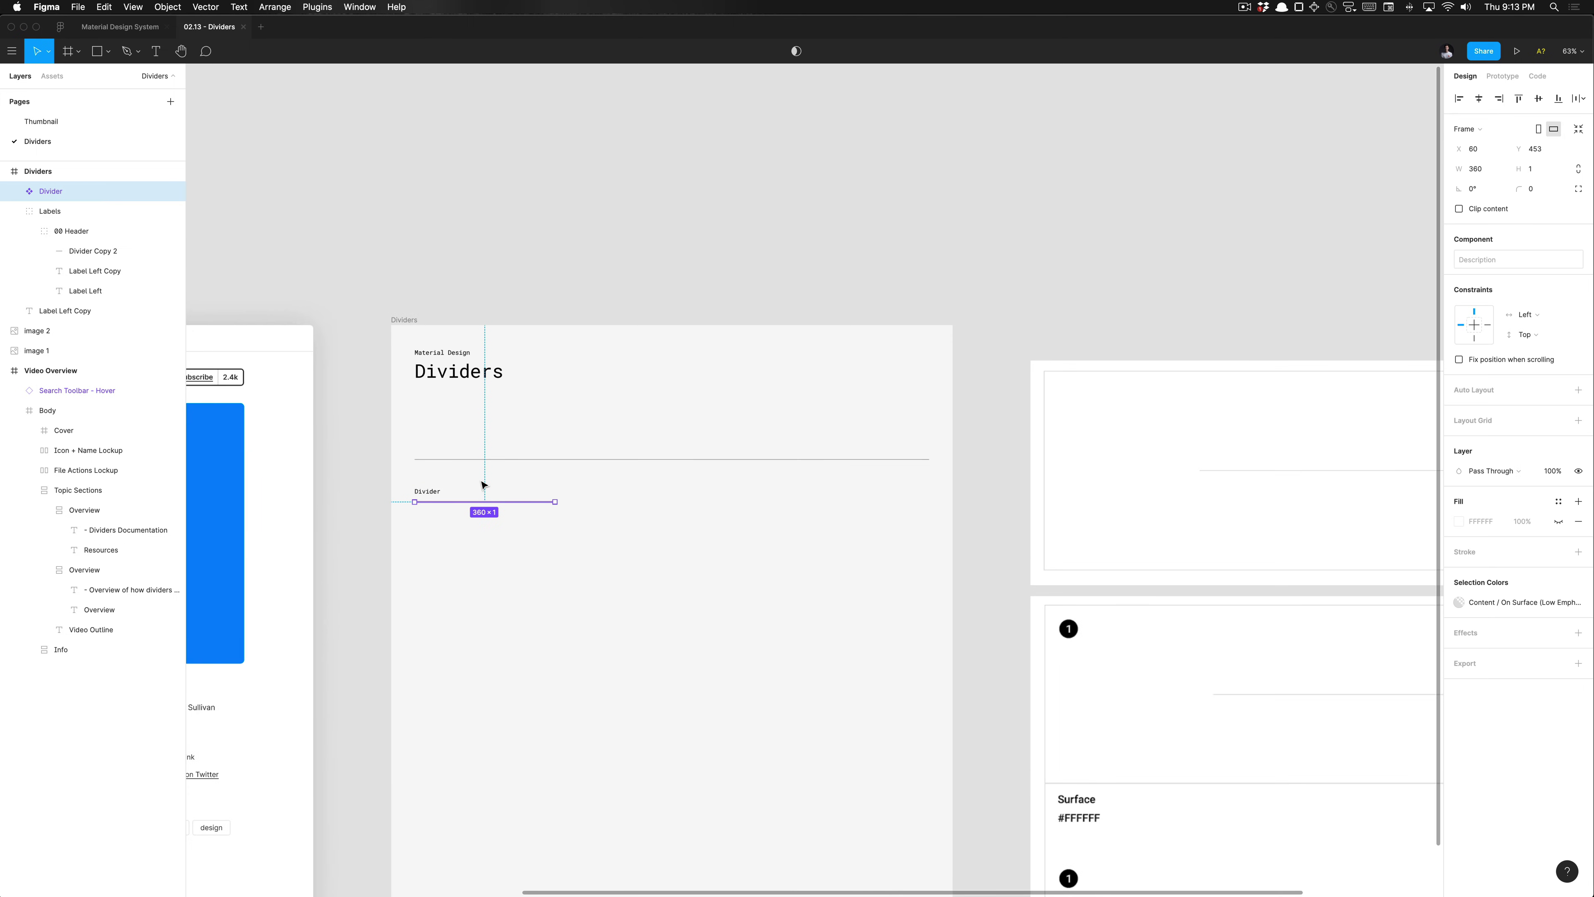
{"action": "left_click", "coordinate": [502, 490]}
{"action": "scroll", "coordinate": [501, 490], "scroll_direction": "down", "scroll_amount": 5}
{"action": "scroll", "coordinate": [502, 490], "scroll_direction": "up", "scroll_amount": 6}
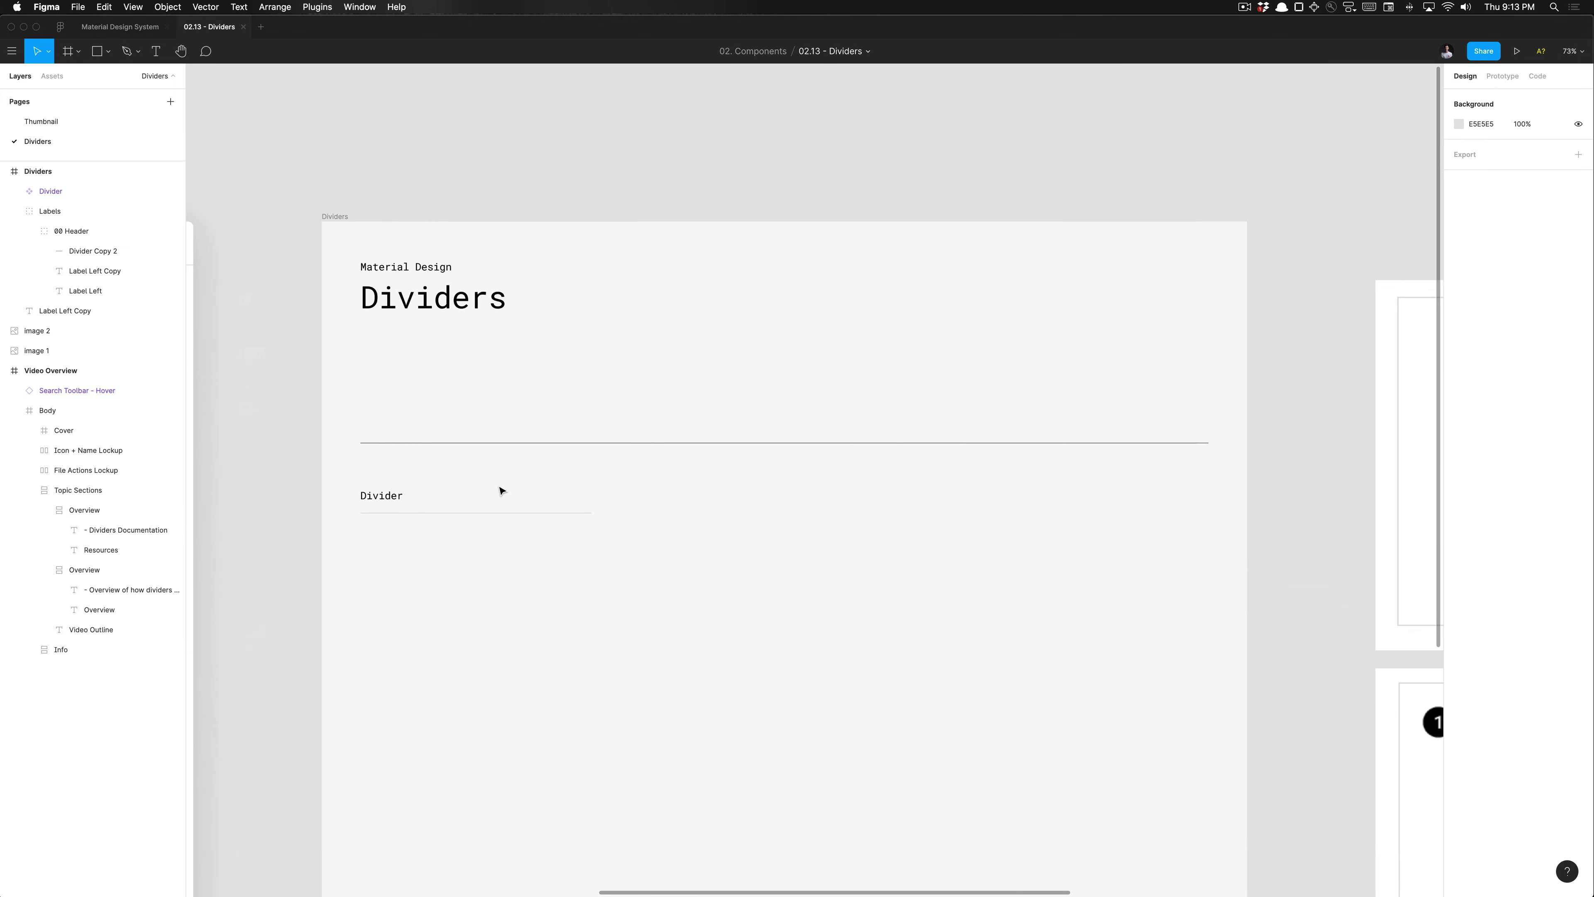
{"action": "scroll", "coordinate": [502, 490], "scroll_direction": "down", "scroll_amount": 6}
{"action": "scroll", "coordinate": [502, 490], "scroll_direction": "right", "scroll_amount": 3}
{"action": "scroll", "coordinate": [502, 490], "scroll_direction": "down", "scroll_amount": 2}
{"action": "scroll", "coordinate": [789, 452], "scroll_direction": "up", "scroll_amount": 3}
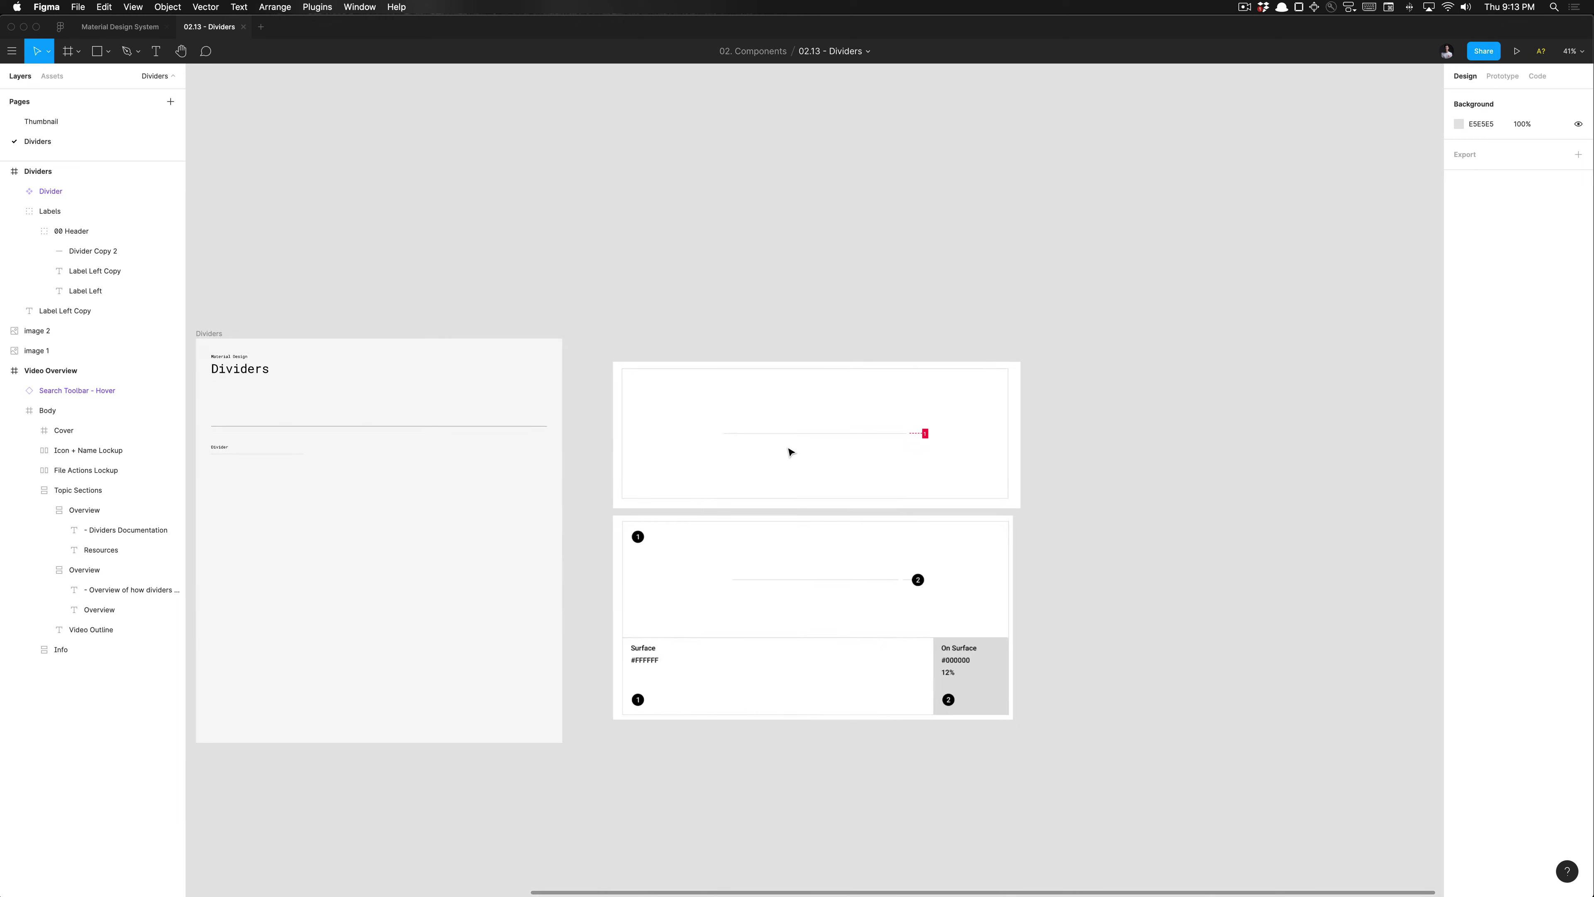